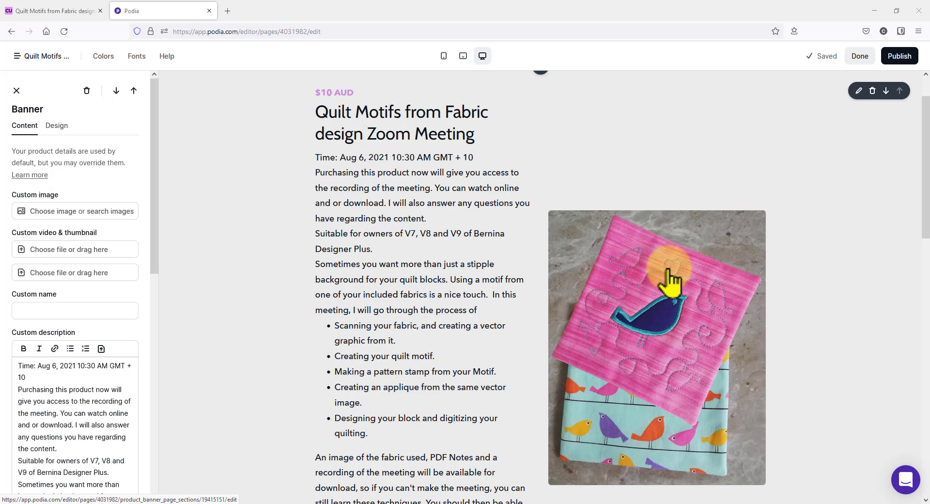
Step: Look over the Quilt Motifs product page and the heart-vine placemat photo, and close both to return to BERNINA Embroidery Software
{"action": "scroll", "coordinate": [662, 281], "scroll_direction": "up", "scroll_amount": 1}
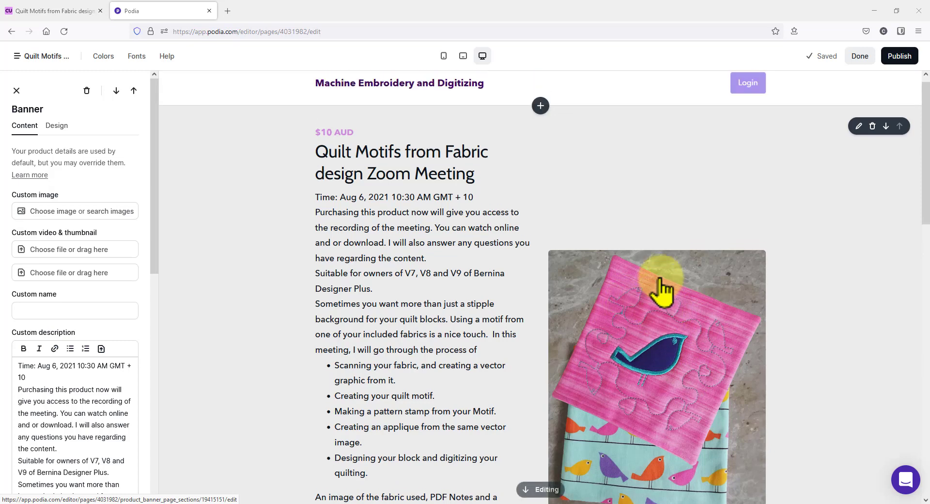
{"action": "scroll", "coordinate": [650, 262], "scroll_direction": "down", "scroll_amount": 2}
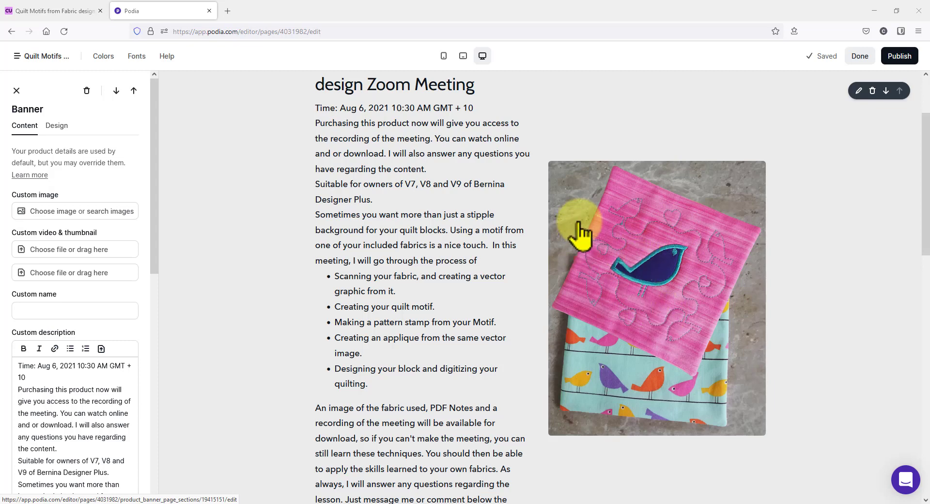
{"action": "scroll", "coordinate": [579, 231], "scroll_direction": "up", "scroll_amount": 1}
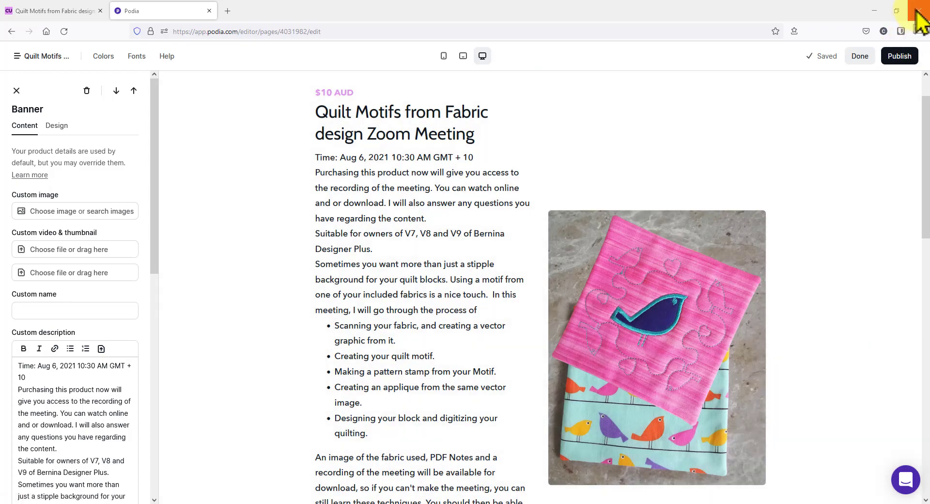
{"action": "left_click", "coordinate": [918, 10]}
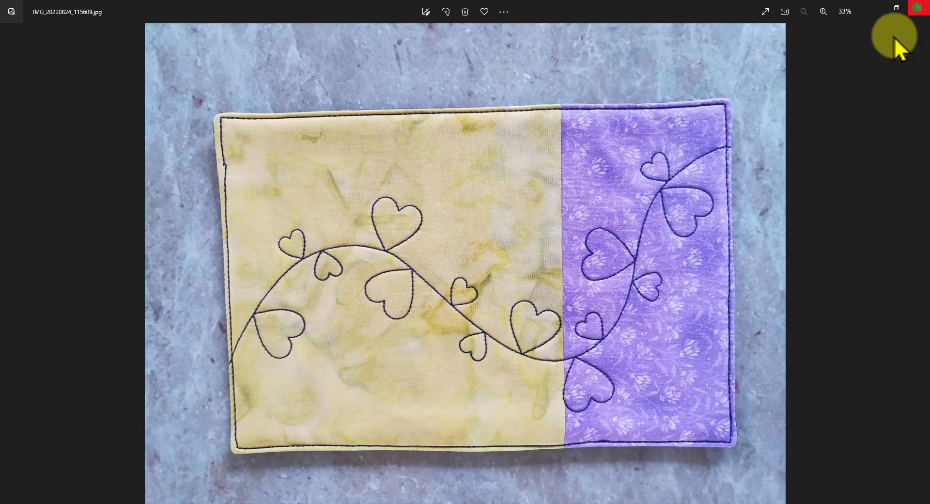
{"action": "left_click", "coordinate": [919, 7]}
{"action": "left_click", "coordinate": [732, 65]}
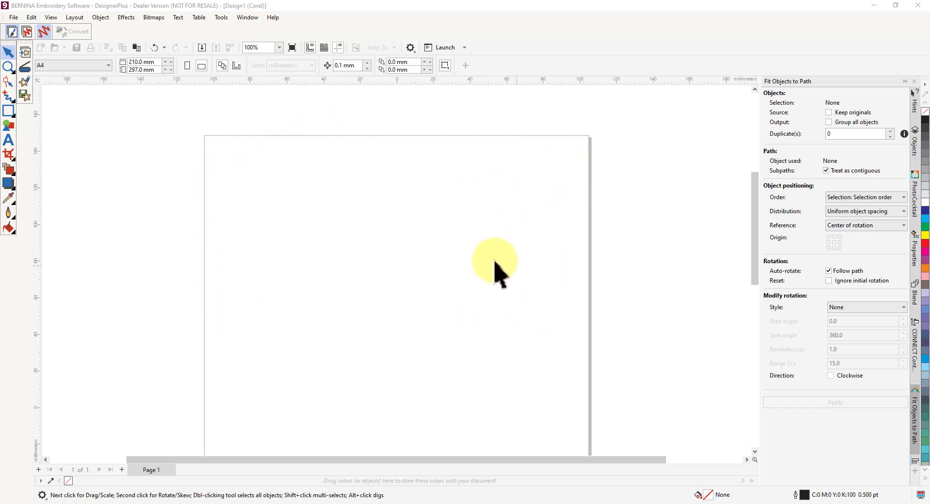
Step: Turn off the page border display in the document's page size options
{"action": "scroll", "coordinate": [432, 247], "scroll_direction": "down", "scroll_amount": 2}
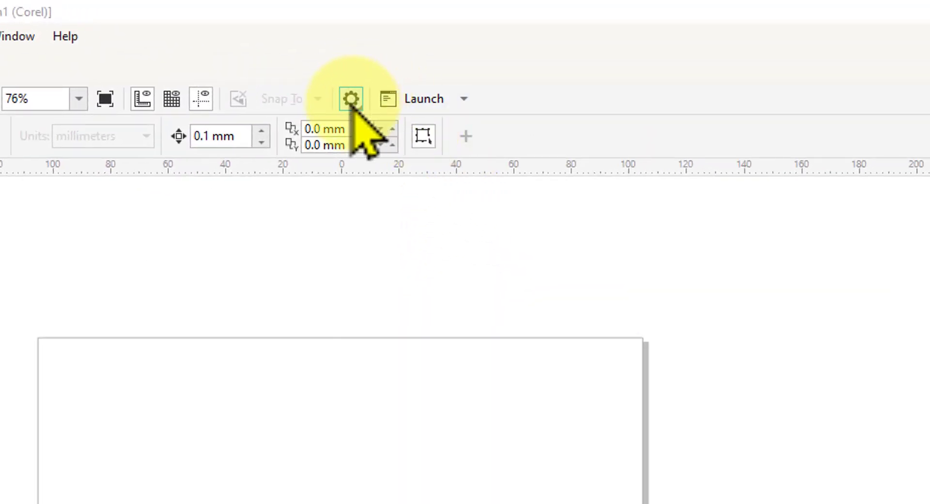
{"action": "left_click", "coordinate": [354, 102]}
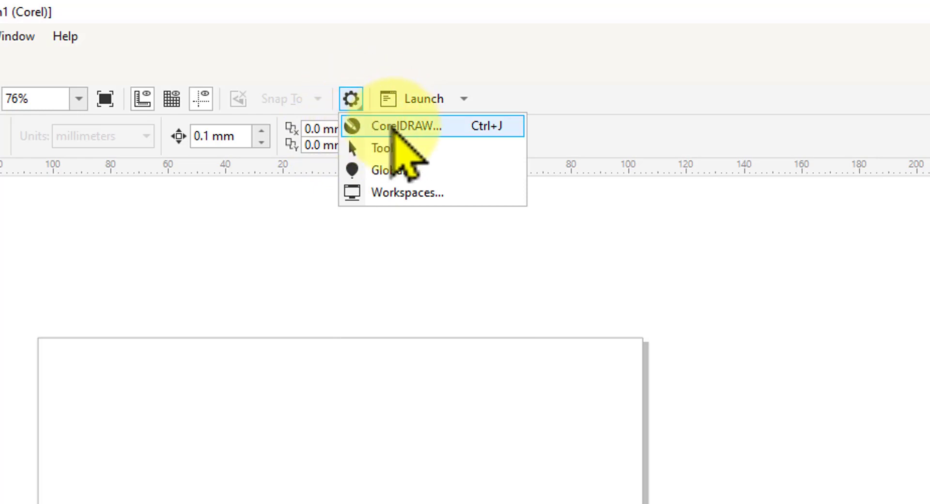
{"action": "left_click", "coordinate": [397, 127]}
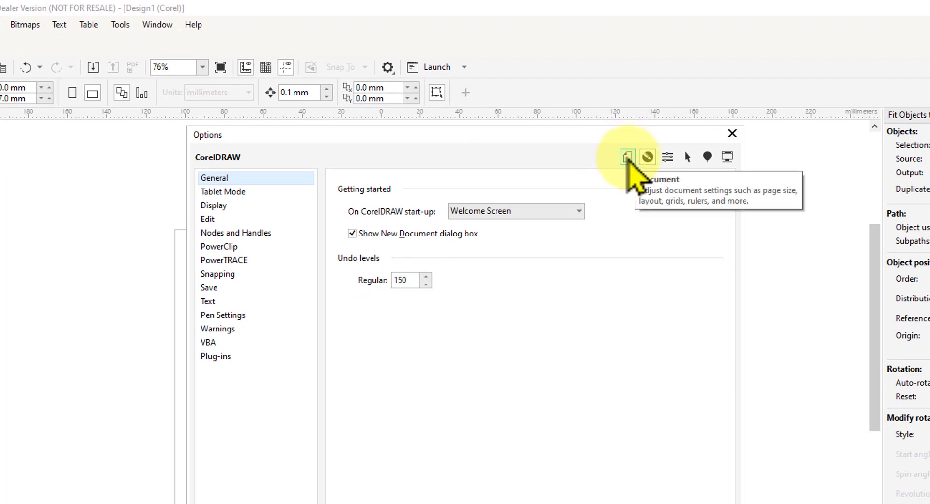
{"action": "left_click", "coordinate": [628, 158]}
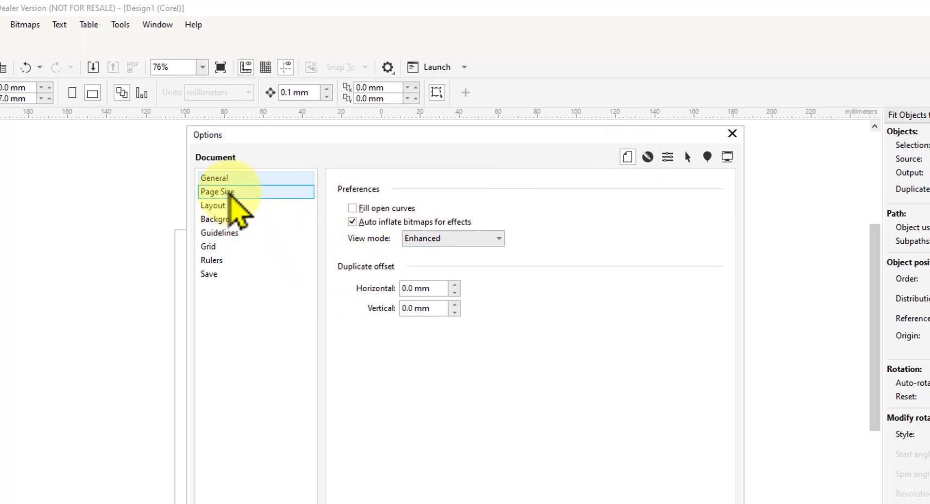
{"action": "left_click", "coordinate": [229, 193]}
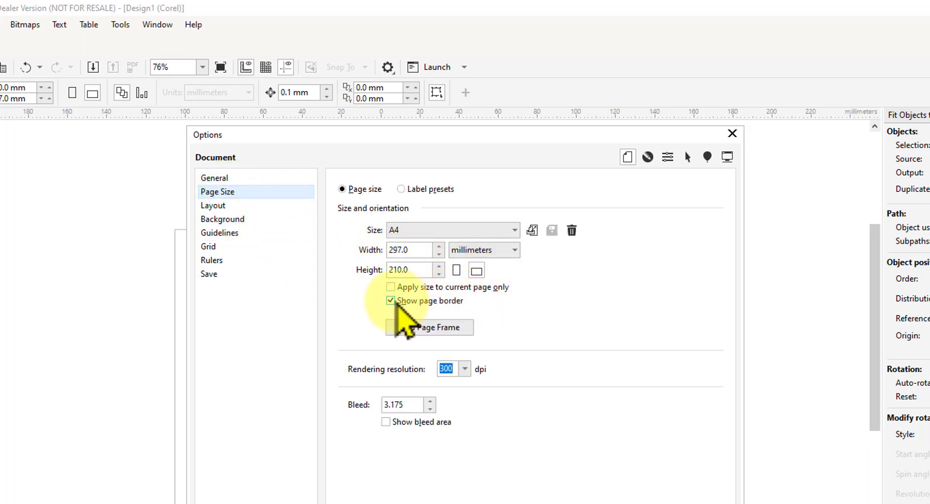
{"action": "left_click", "coordinate": [390, 301]}
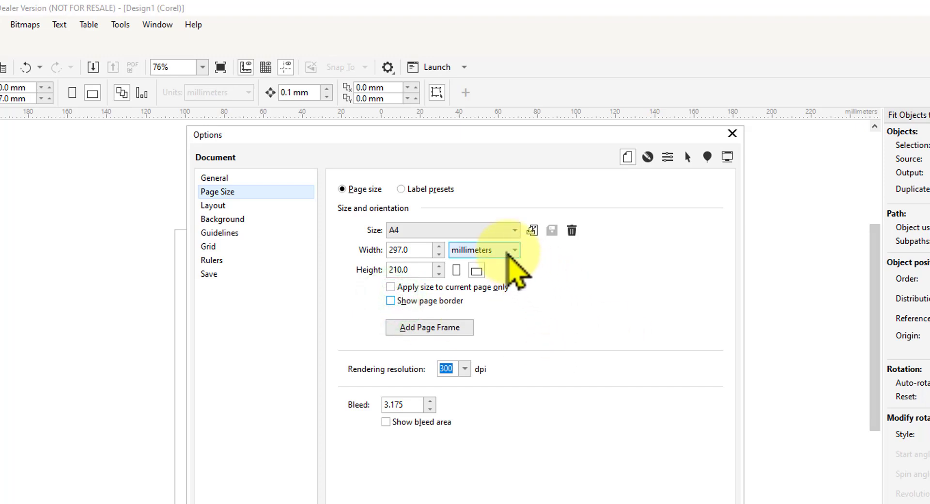
Step: Set the document's page size units to inches and apply the options
{"action": "left_click", "coordinate": [513, 251]}
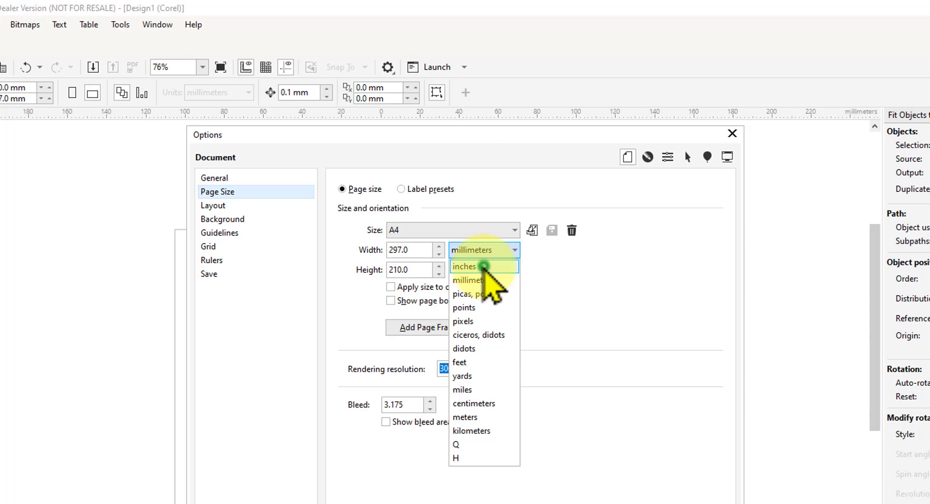
{"action": "left_click", "coordinate": [484, 267]}
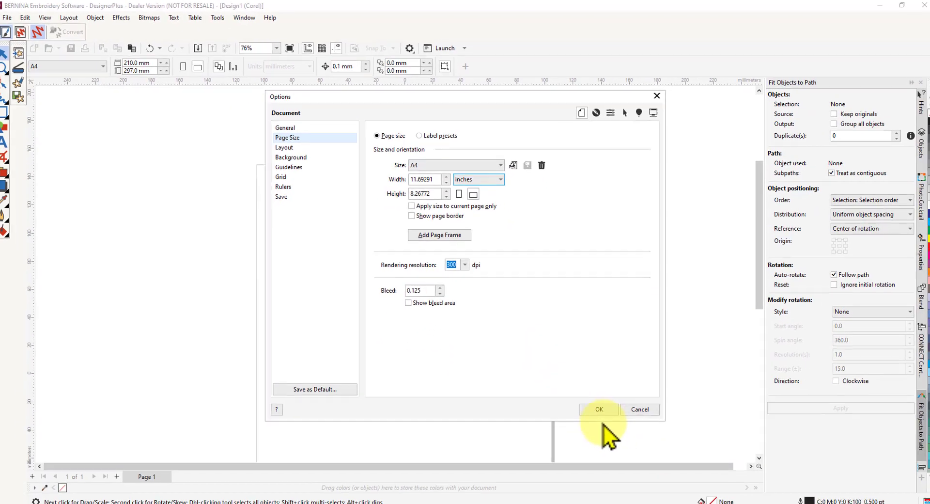
{"action": "left_click", "coordinate": [598, 403]}
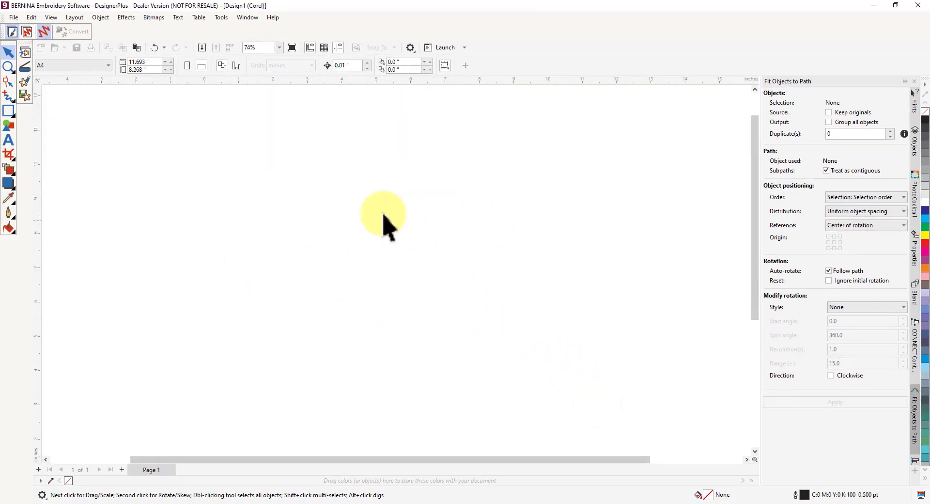
Step: Draw a vector rectangle about 6.9 inches wide and 4.9 inches high in the empty drawing area
{"action": "scroll", "coordinate": [451, 281], "scroll_direction": "down", "scroll_amount": 1}
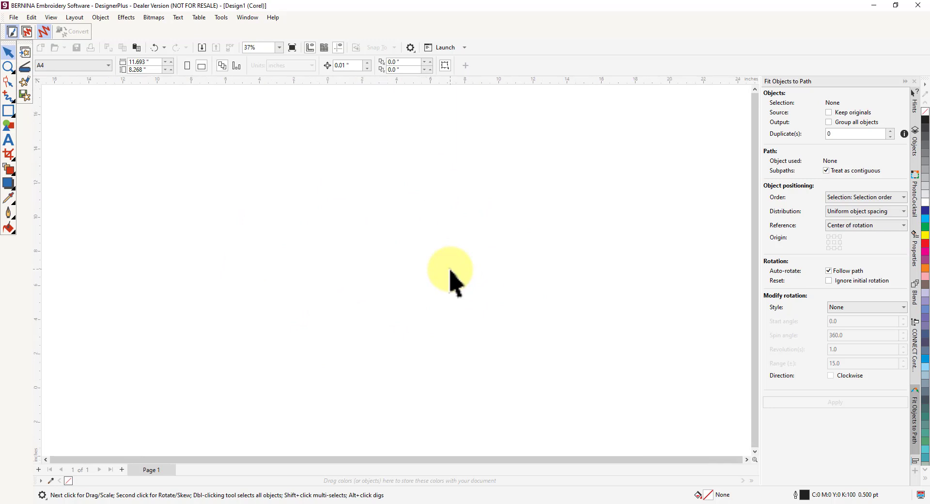
{"action": "scroll", "coordinate": [446, 277], "scroll_direction": "up", "scroll_amount": 1}
{"action": "scroll", "coordinate": [446, 293], "scroll_direction": "down", "scroll_amount": 1}
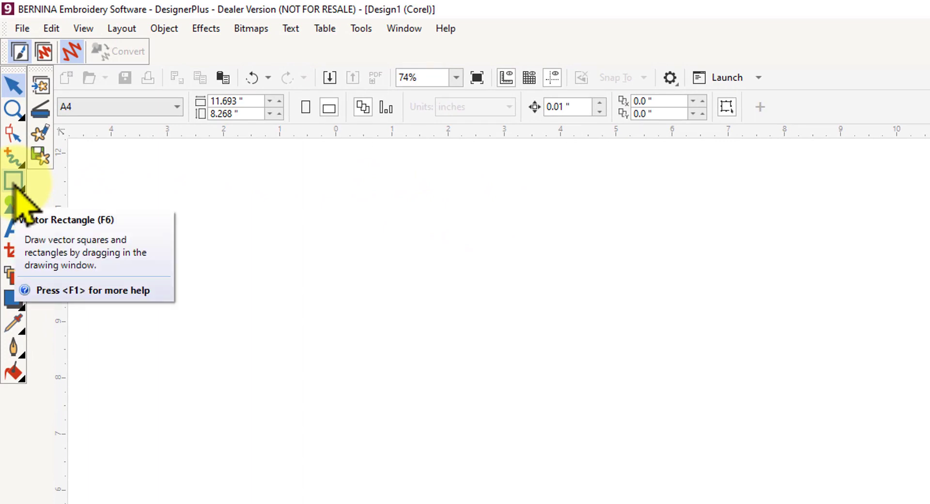
{"action": "left_click", "coordinate": [13, 182]}
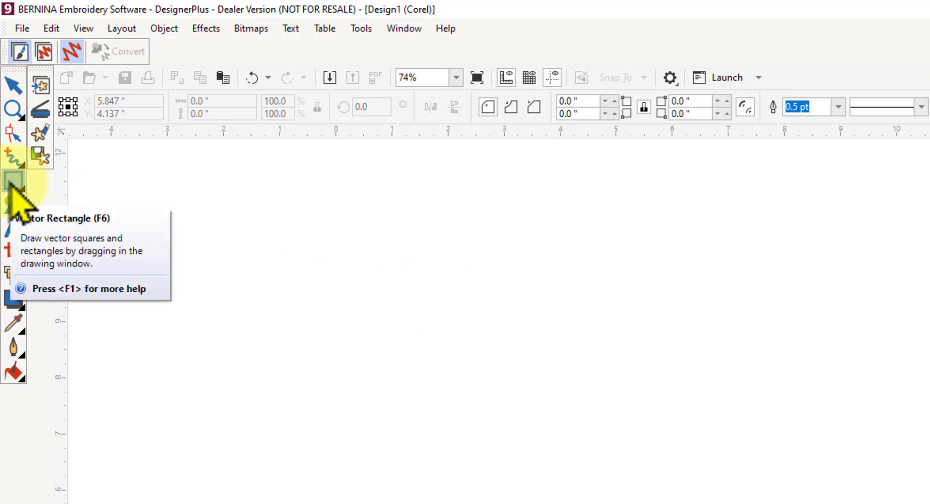
{"action": "mouse_move", "coordinate": [225, 168]}
{"action": "left_mouse_down"}
{"action": "mouse_move", "coordinate": [341, 284]}
{"action": "mouse_move", "coordinate": [459, 336]}
{"action": "left_mouse_up"}
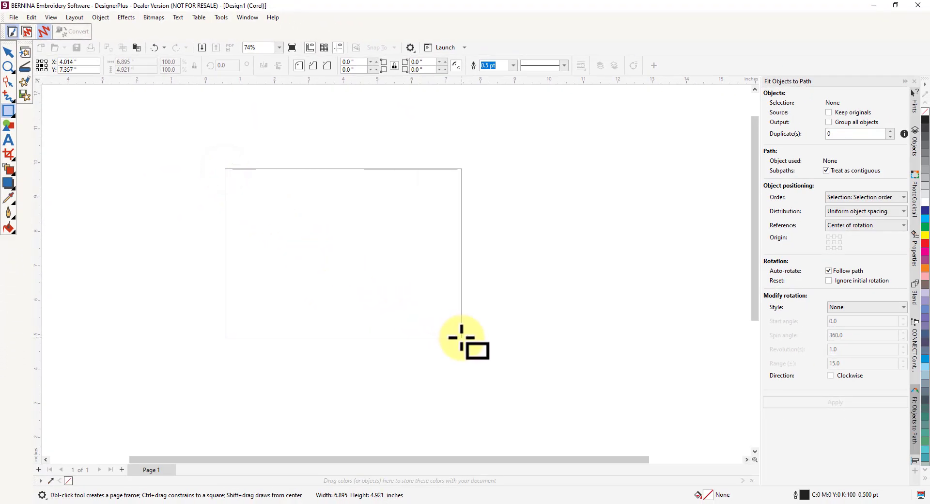
{"action": "left_click_drag", "start_coordinate": [462, 335], "coordinate": [462, 337]}
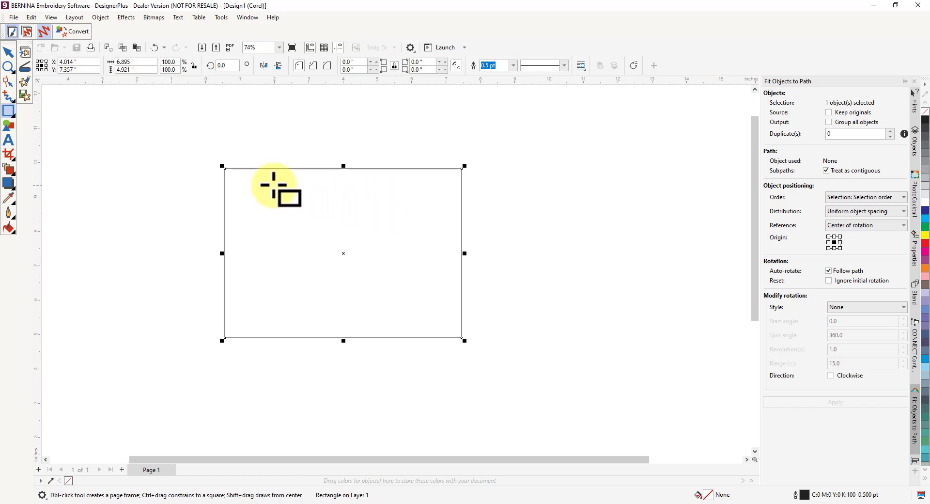
Step: Resize the rectangle to 9 inches wide and 6.5 inches high
{"action": "left_click", "coordinate": [6, 50]}
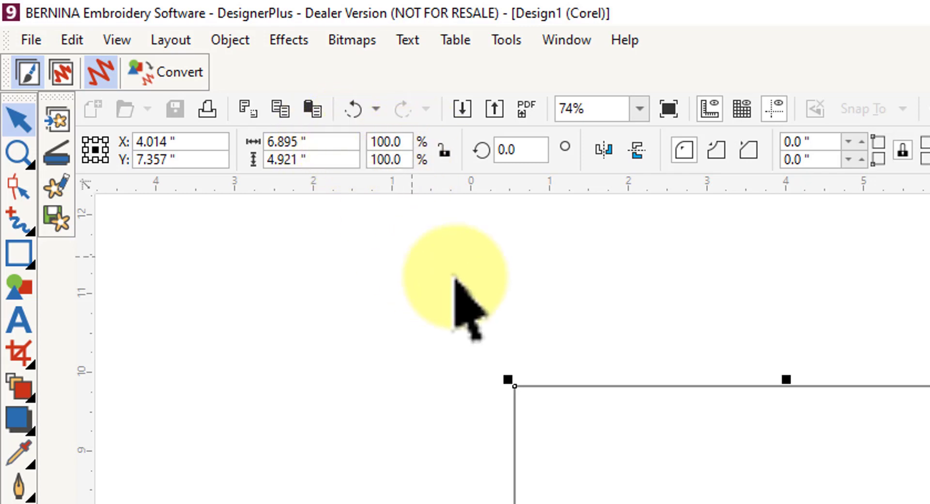
{"action": "left_click", "coordinate": [444, 151]}
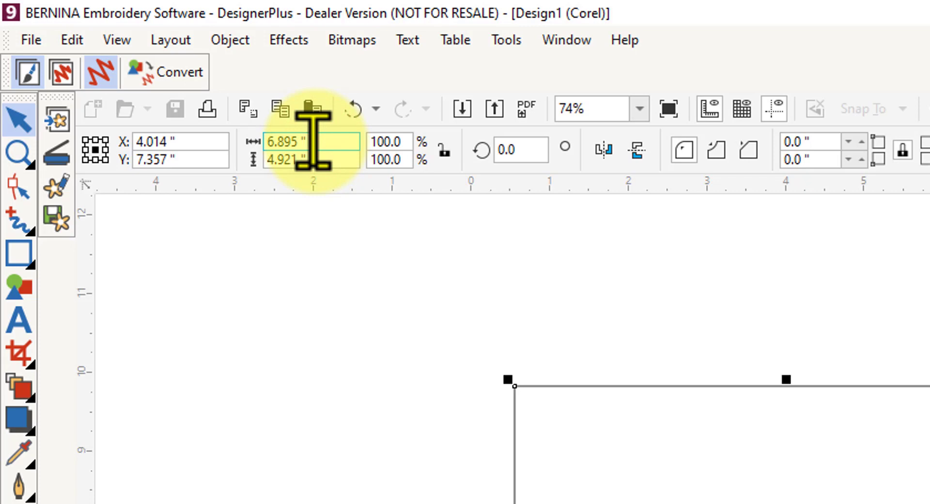
{"action": "left_click_drag", "start_coordinate": [315, 142], "coordinate": [263, 141]}
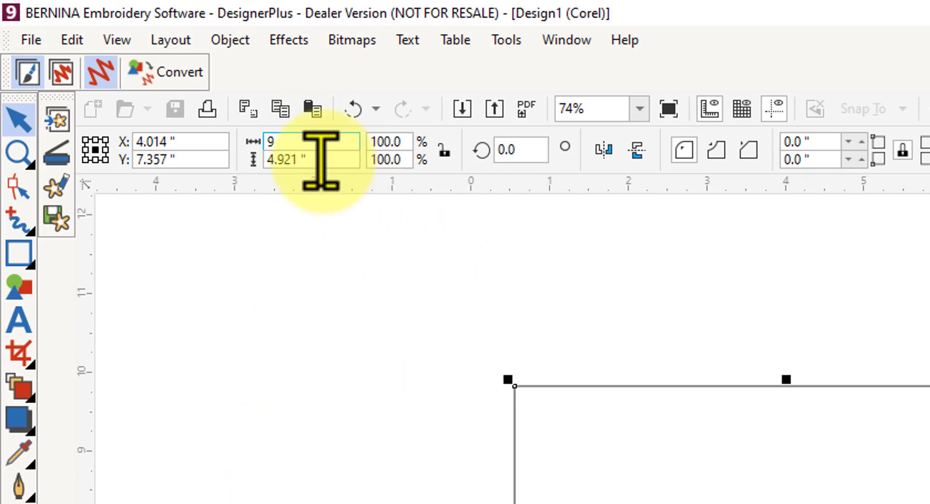
{"action": "left_click_drag", "start_coordinate": [322, 160], "coordinate": [266, 160]}
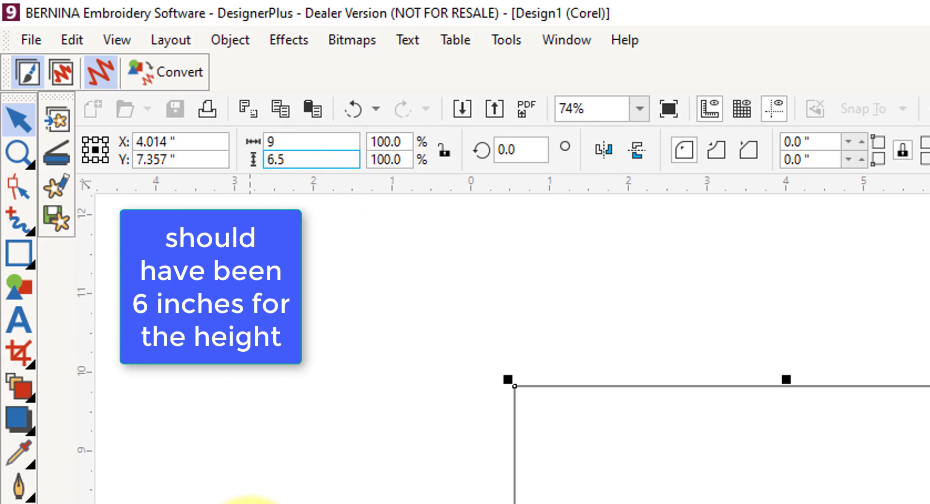
{"action": "key", "text": "Return"}
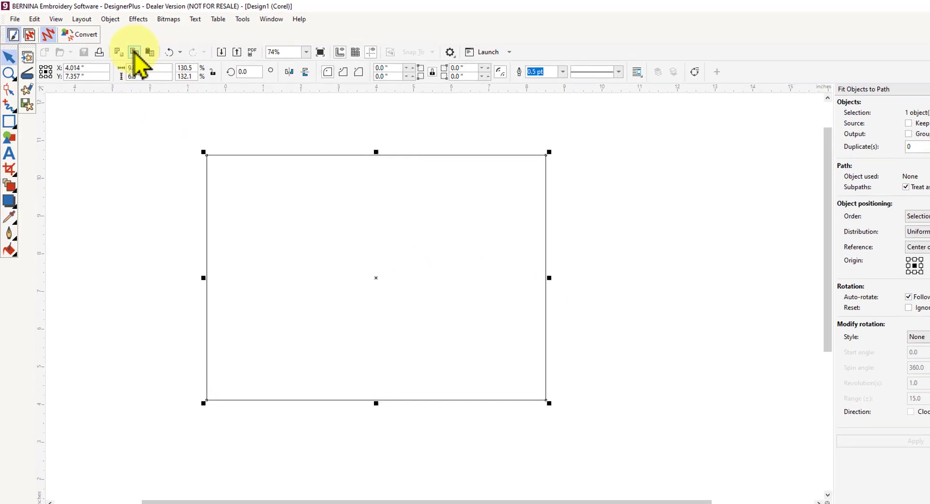
Step: Copy the rectangle, paste the duplicate in place, and show the Objects docker
{"action": "left_click", "coordinate": [135, 52]}
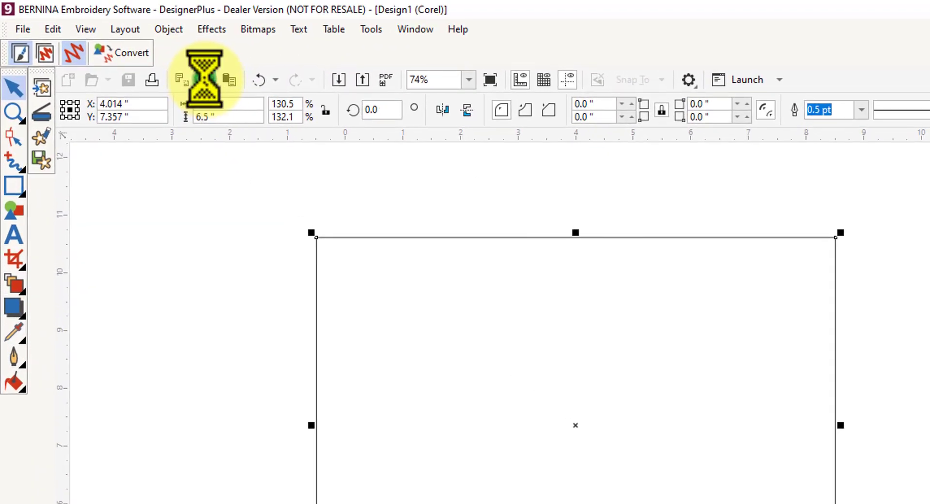
{"action": "left_click", "coordinate": [229, 80]}
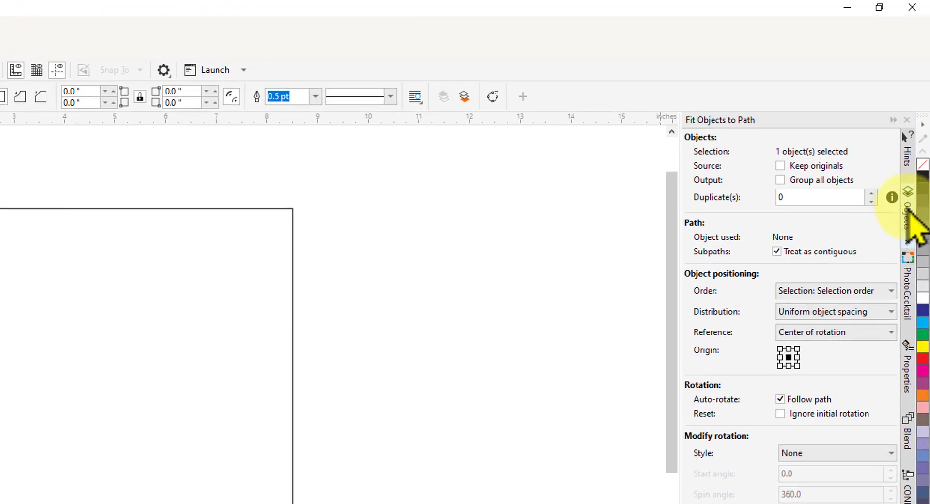
{"action": "left_click", "coordinate": [908, 209]}
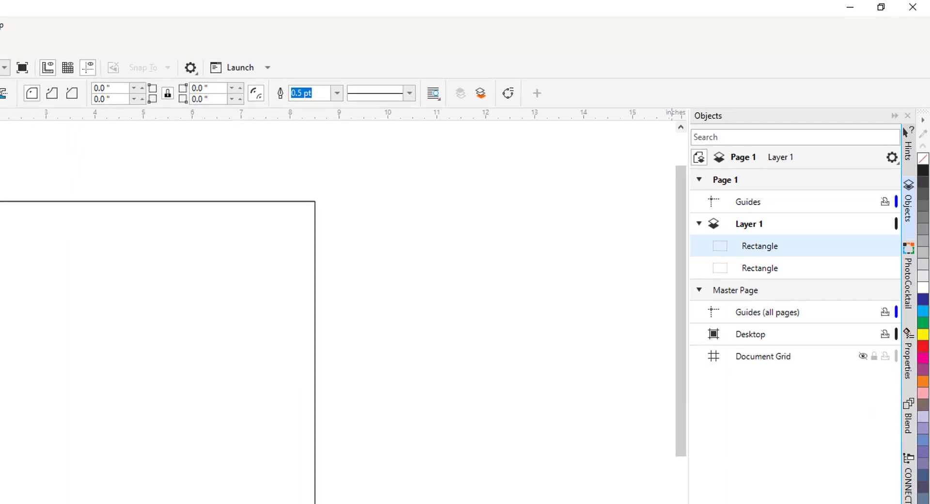
Step: Examine the lists of available dockers for the option that enables the Objects docker
{"action": "left_click", "coordinate": [916, 472]}
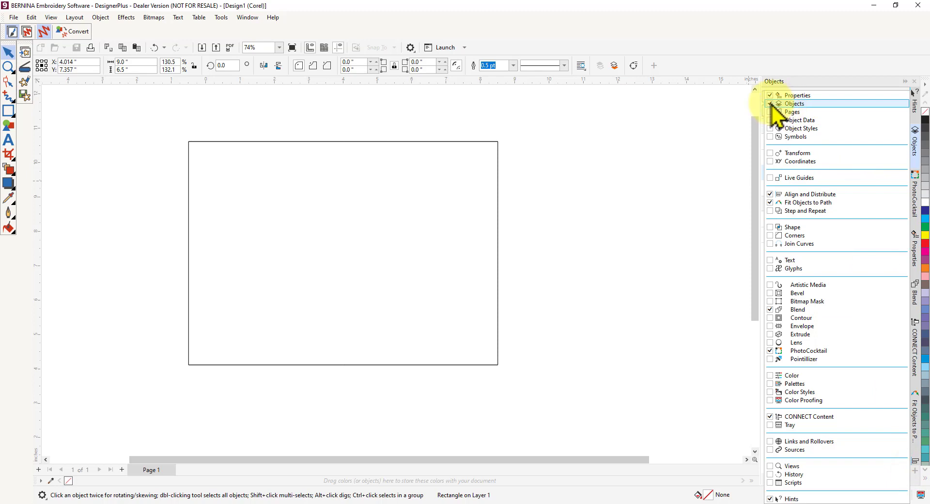
{"action": "left_click", "coordinate": [694, 129]}
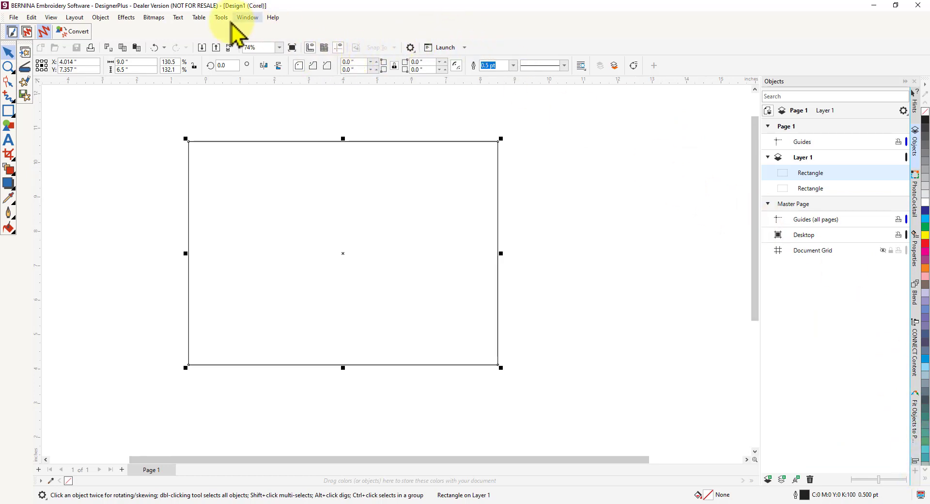
{"action": "left_click", "coordinate": [246, 18]}
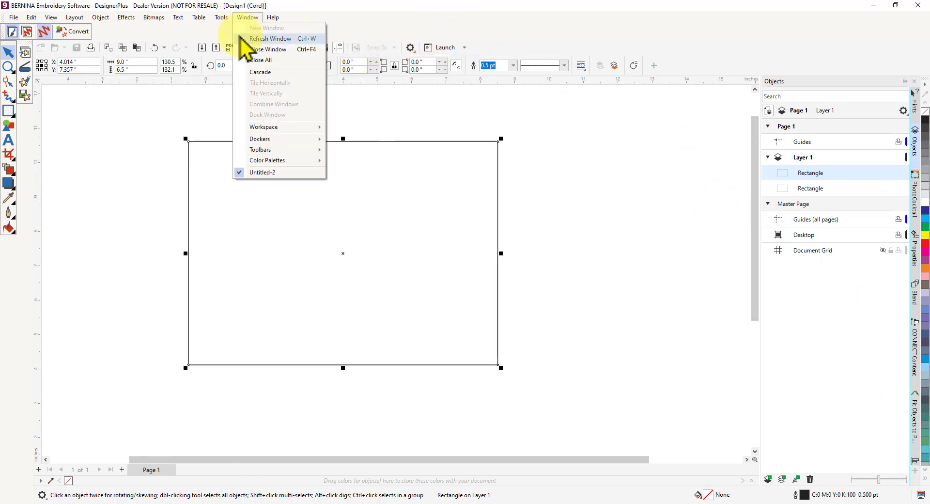
{"action": "mouse_move", "coordinate": [266, 142]}
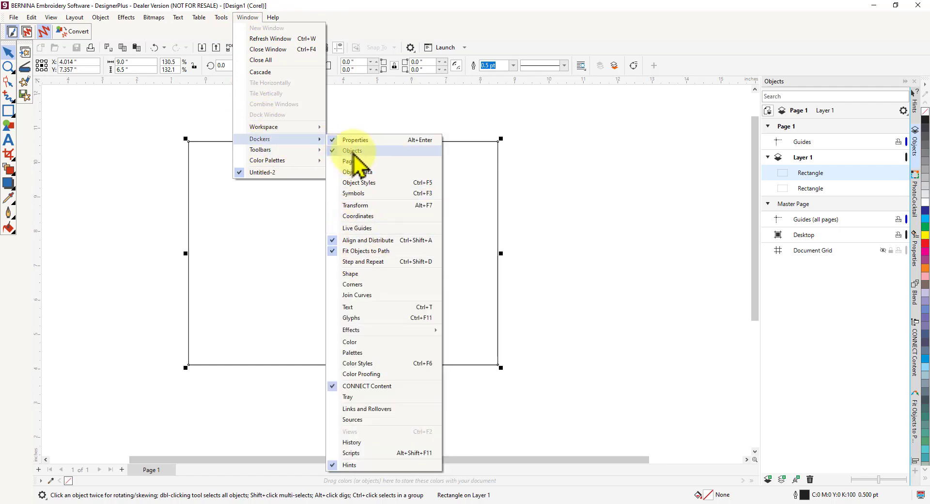
{"action": "left_click", "coordinate": [611, 151]}
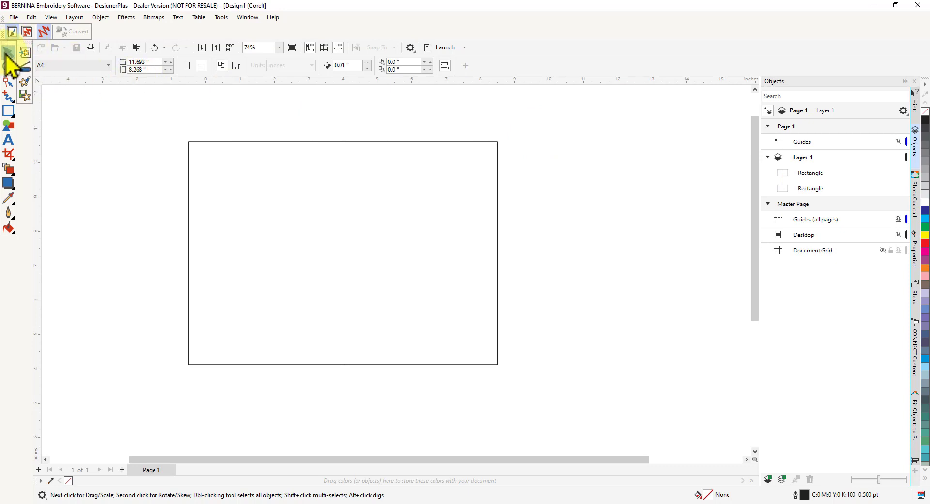
Step: Resize the duplicate rectangle to 9.5 inches wide and 7 inches high, and leave it deselected
{"action": "left_click", "coordinate": [816, 172]}
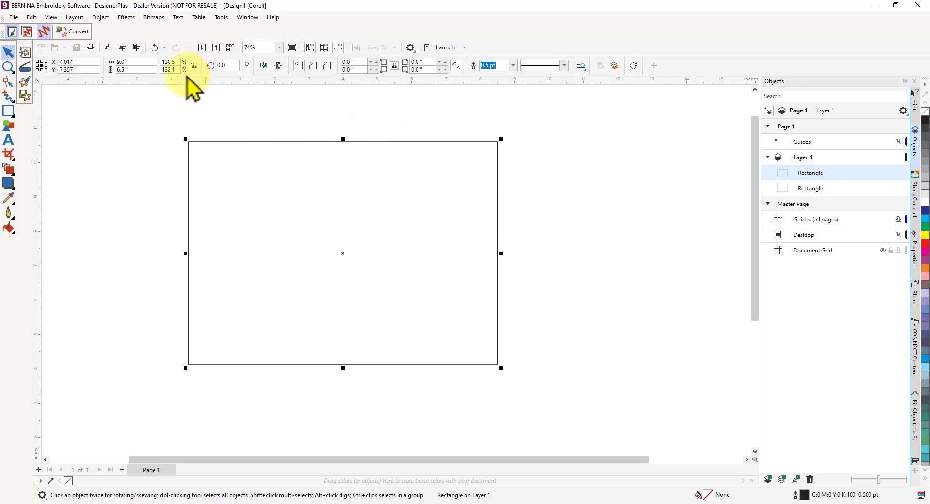
{"action": "left_click", "coordinate": [131, 62]}
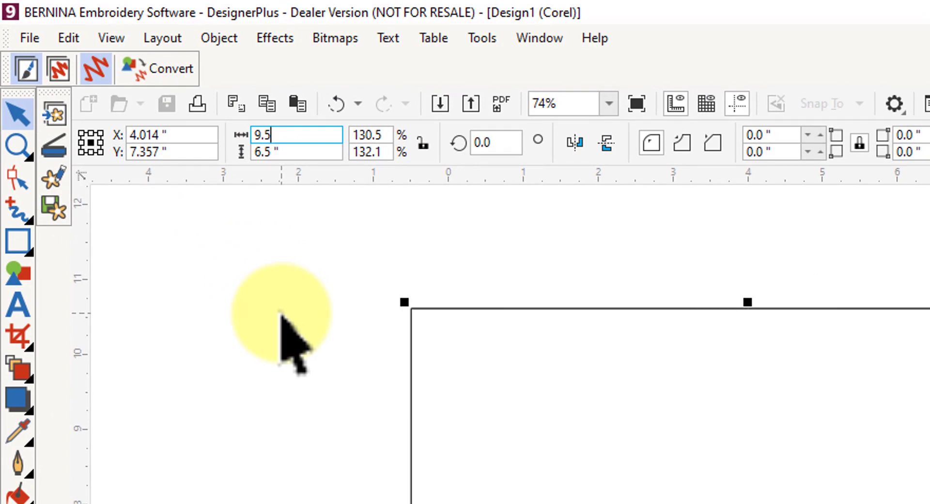
{"action": "key", "text": "Tab"}
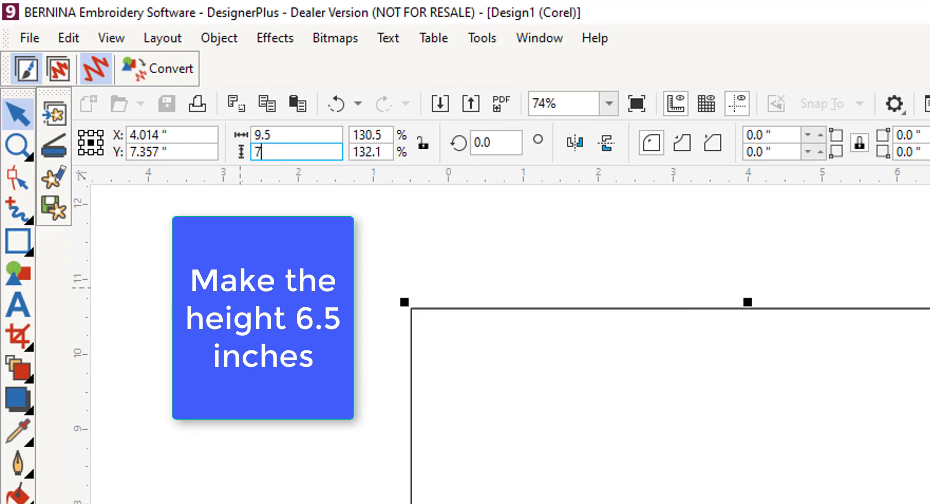
{"action": "key", "text": "Return"}
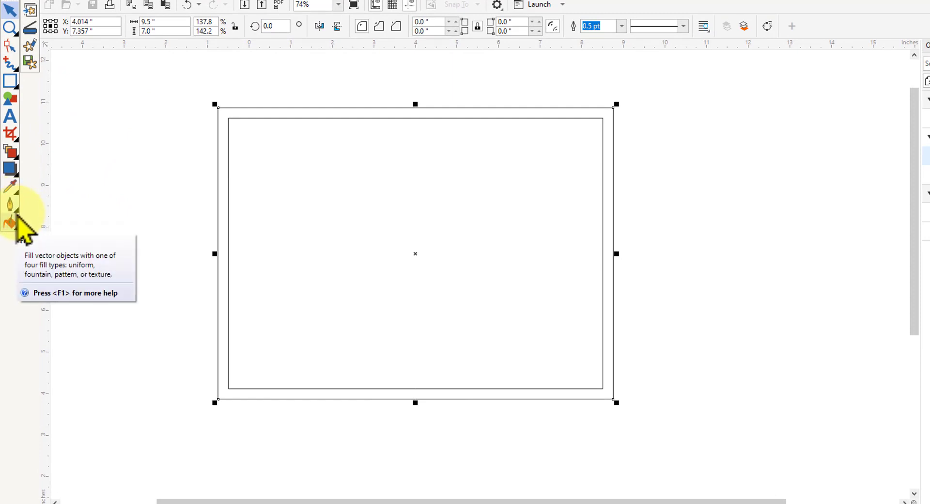
{"action": "left_click", "coordinate": [18, 212]}
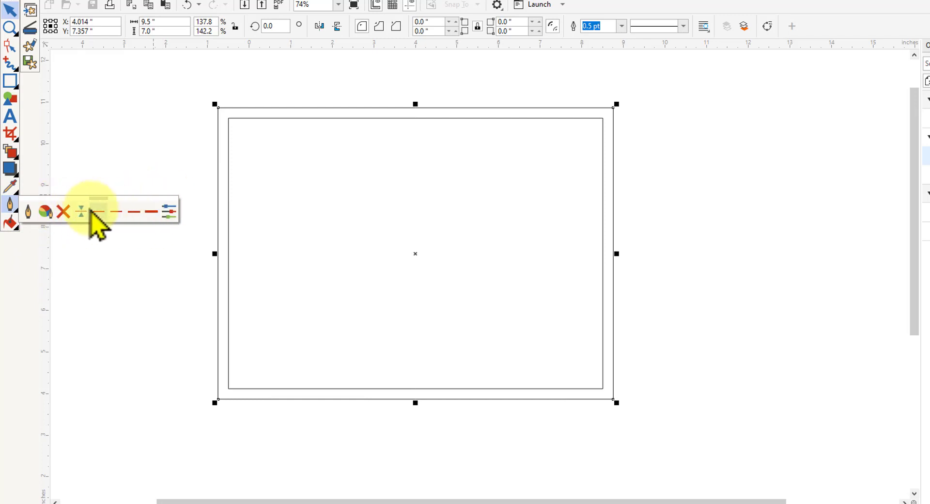
{"action": "left_click", "coordinate": [101, 157]}
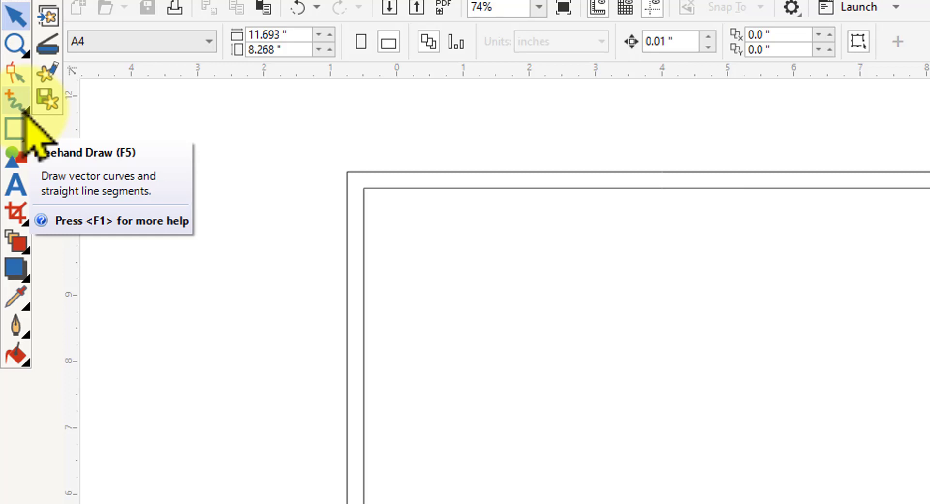
Step: Draw an open wavy Pen curve between the outer rectangle's left and right edges, about 9.5 inches wide and 3.4 inches high
{"action": "left_click", "coordinate": [26, 113]}
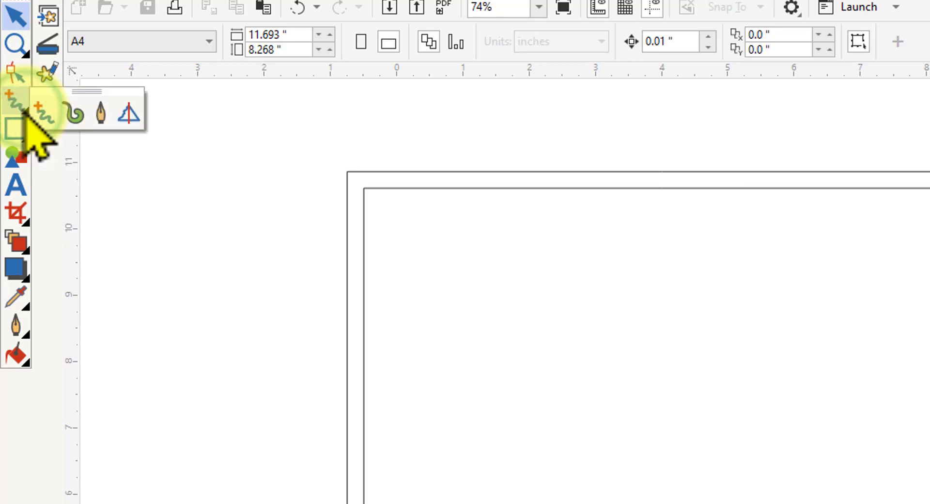
{"action": "left_click", "coordinate": [100, 116]}
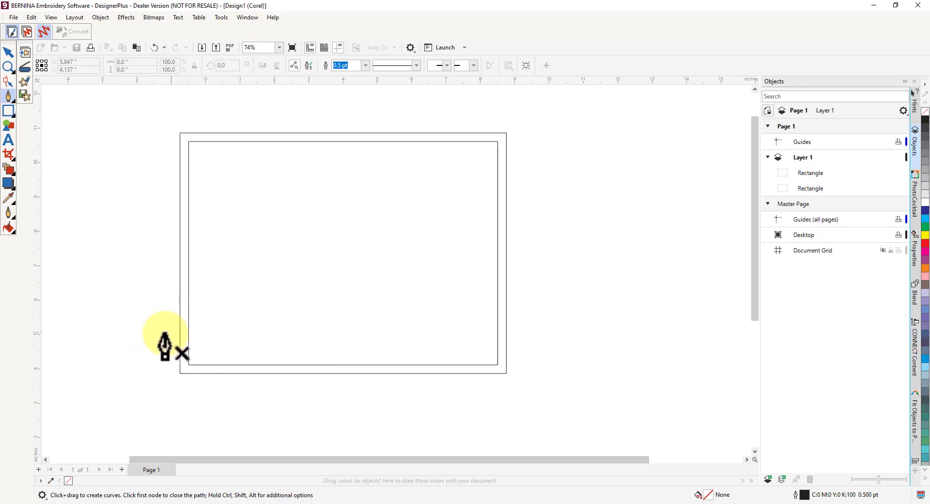
{"action": "scroll", "coordinate": [201, 303], "scroll_direction": "up", "scroll_amount": 1}
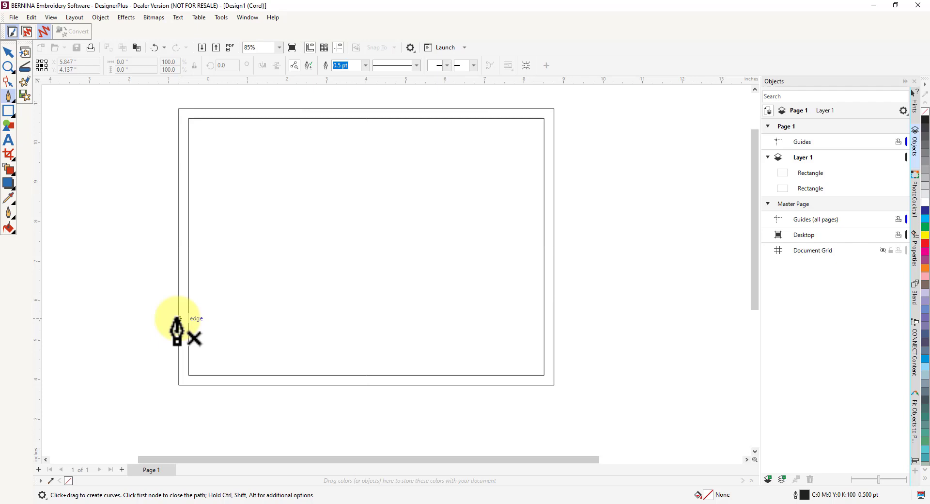
{"action": "left_click", "coordinate": [179, 318]}
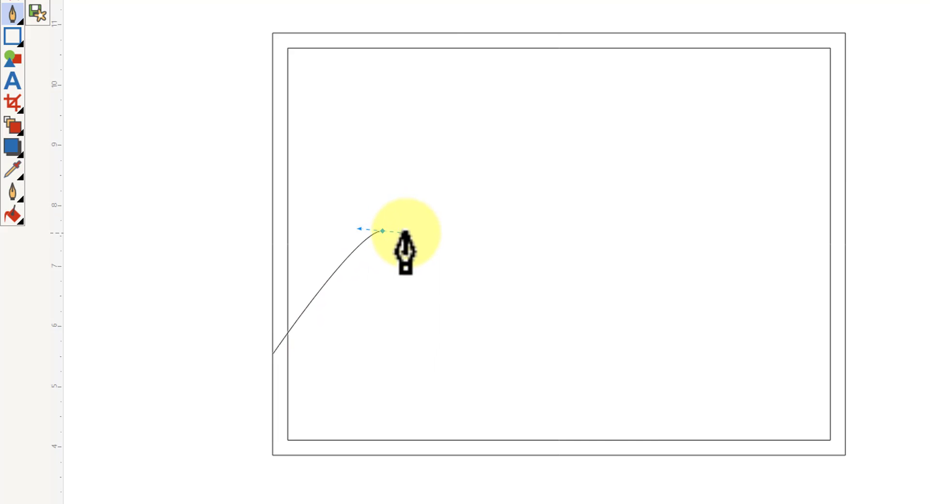
{"action": "left_click_drag", "start_coordinate": [415, 253], "coordinate": [458, 229]}
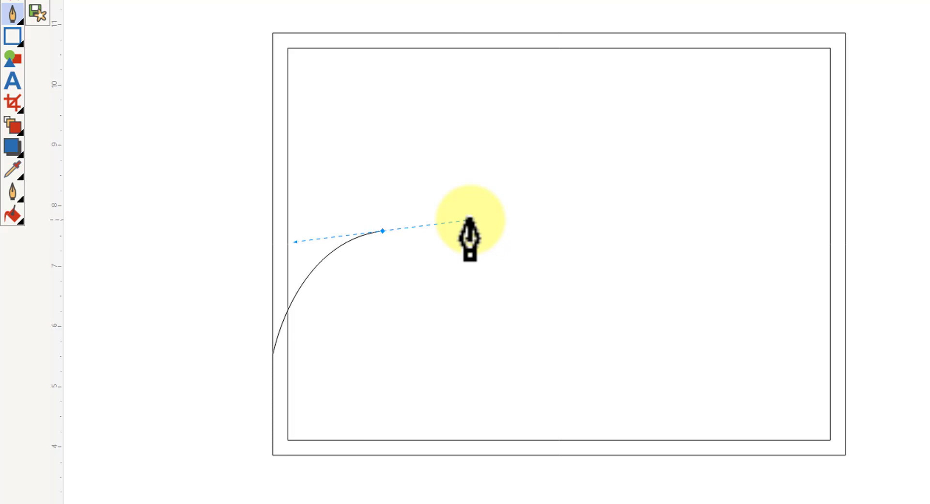
{"action": "left_click_drag", "start_coordinate": [469, 221], "coordinate": [473, 220]}
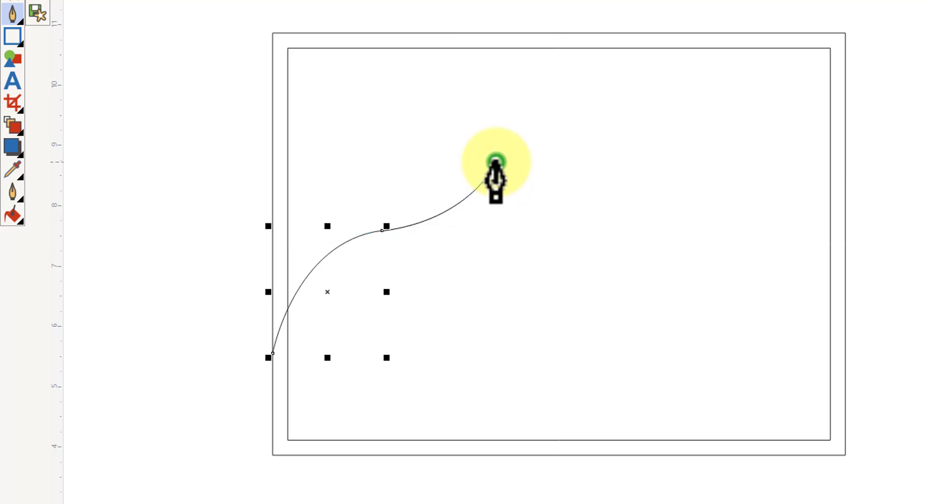
{"action": "left_click_drag", "start_coordinate": [495, 161], "coordinate": [543, 177]}
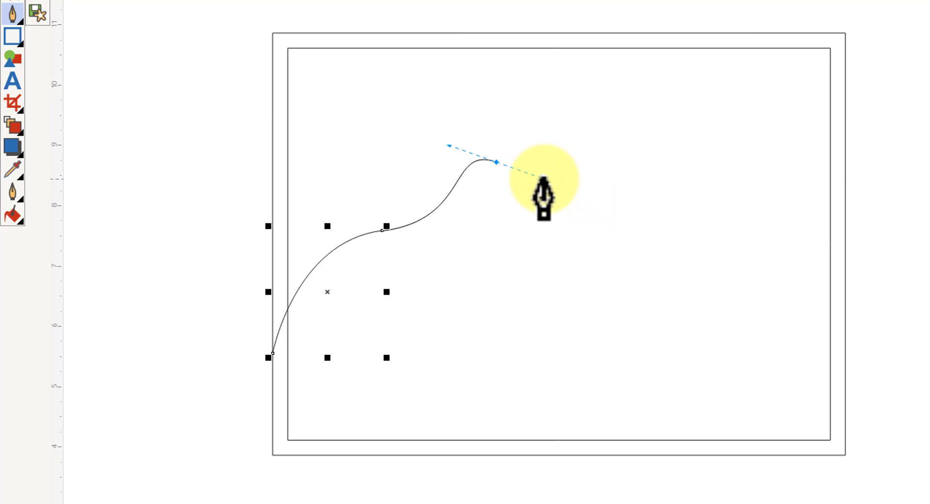
{"action": "left_click_drag", "start_coordinate": [543, 177], "coordinate": [546, 179]}
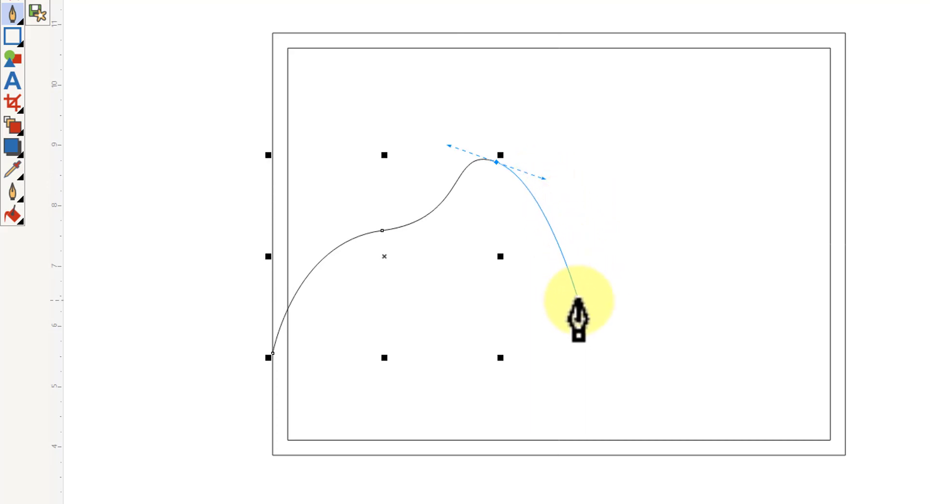
{"action": "left_click_drag", "start_coordinate": [579, 301], "coordinate": [664, 304]}
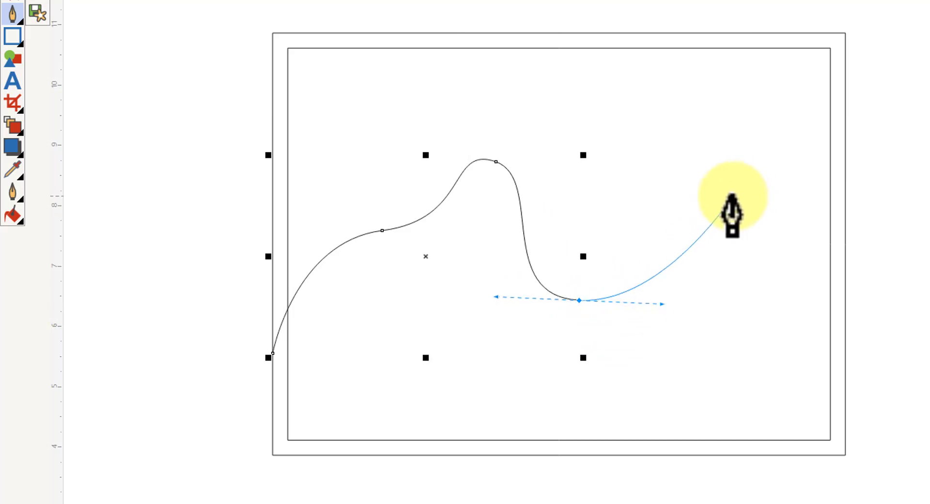
{"action": "left_click_drag", "start_coordinate": [733, 188], "coordinate": [814, 158]}
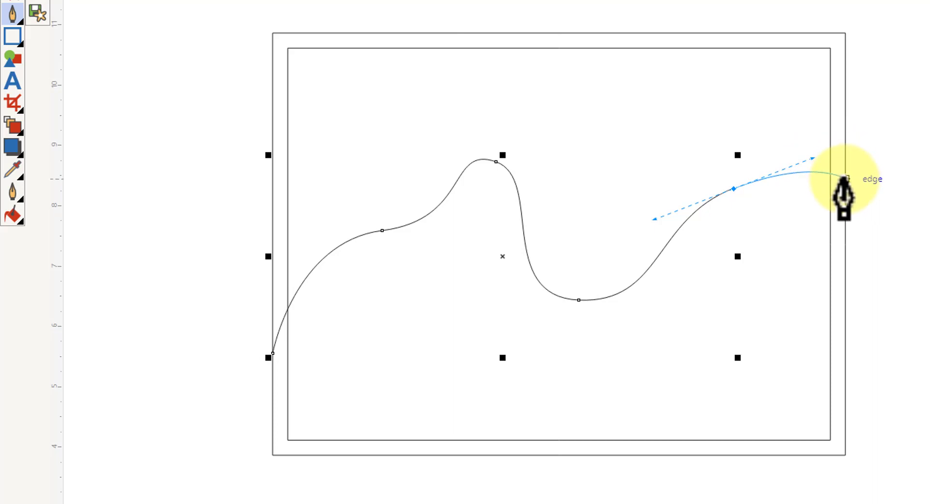
{"action": "left_click", "coordinate": [845, 148]}
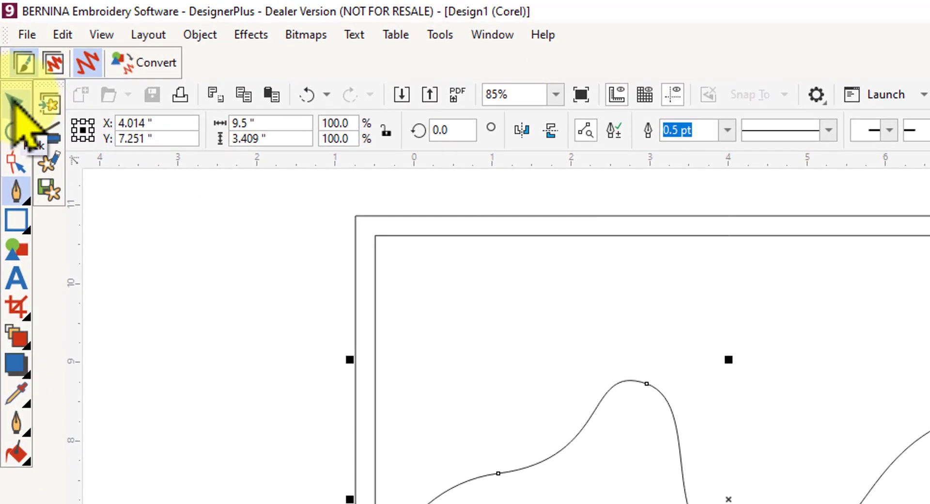
{"action": "left_click", "coordinate": [13, 101]}
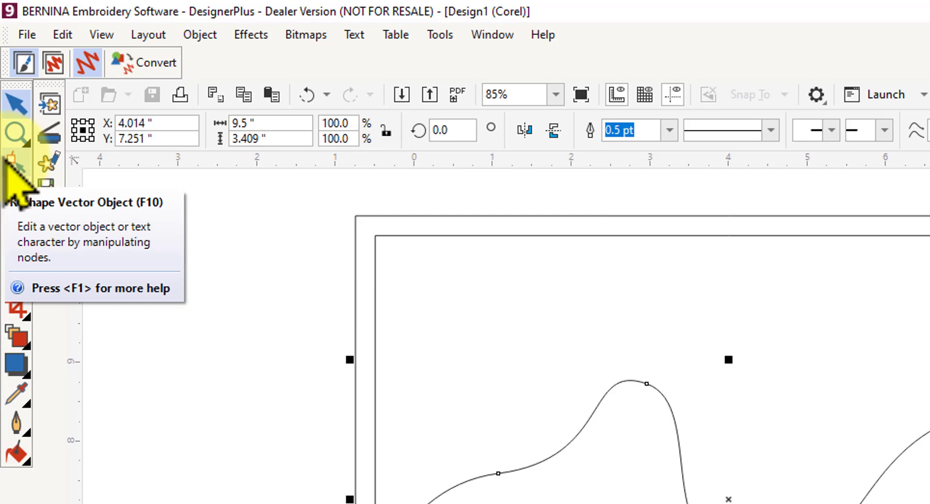
Step: Show the wavy curve's nodes for reshaping and set the node size to Large
{"action": "left_click", "coordinate": [13, 161]}
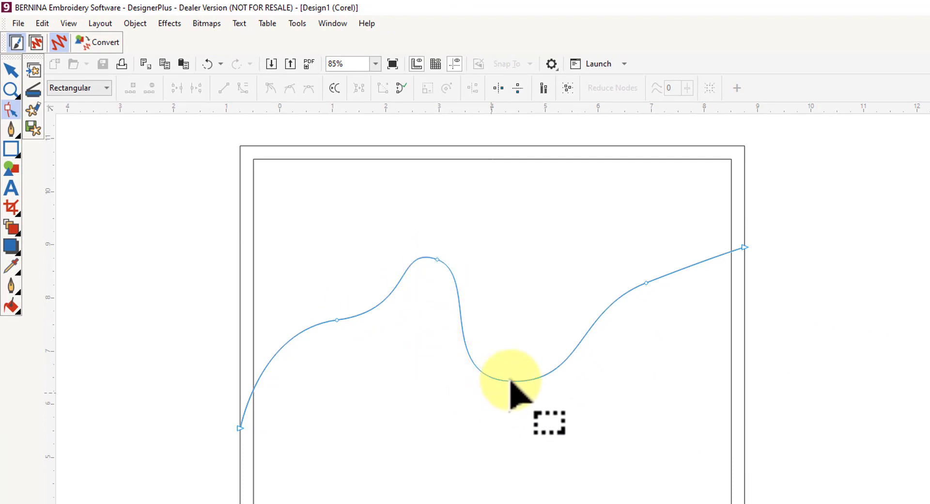
{"action": "key", "text": "ctrl+z"}
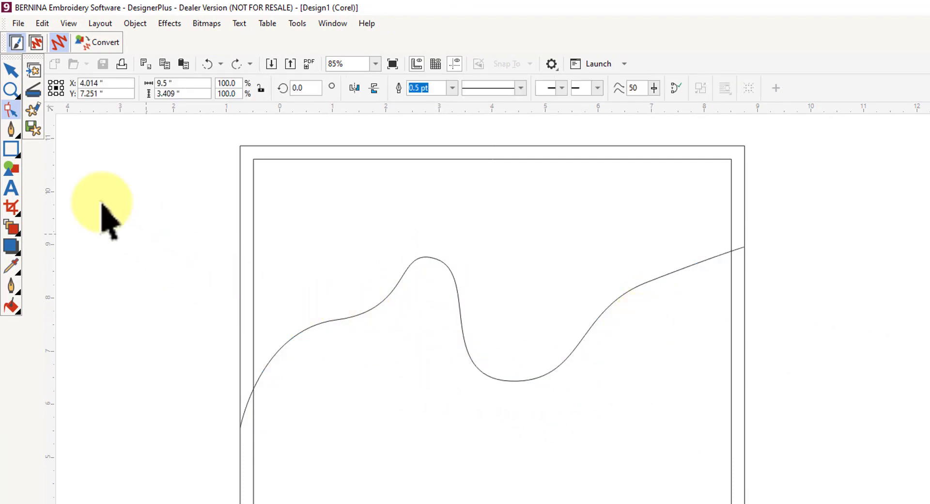
{"action": "left_click", "coordinate": [10, 113]}
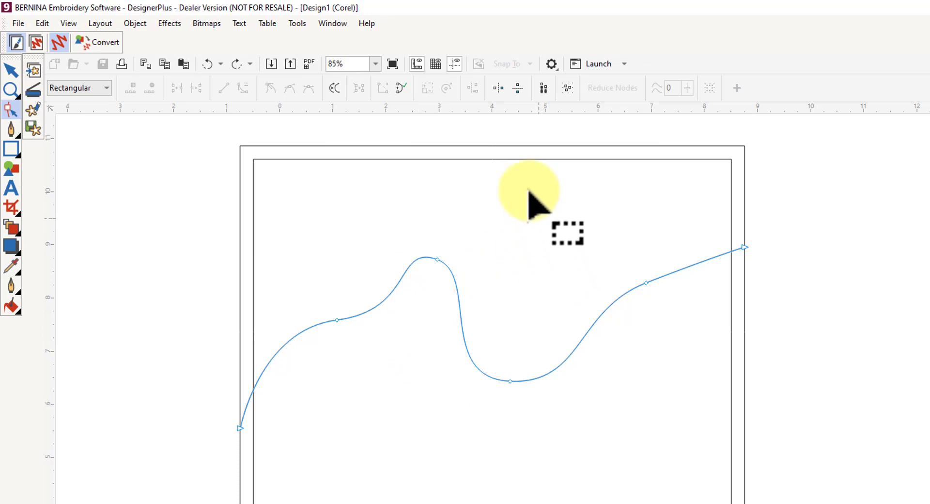
{"action": "left_click", "coordinate": [552, 64]}
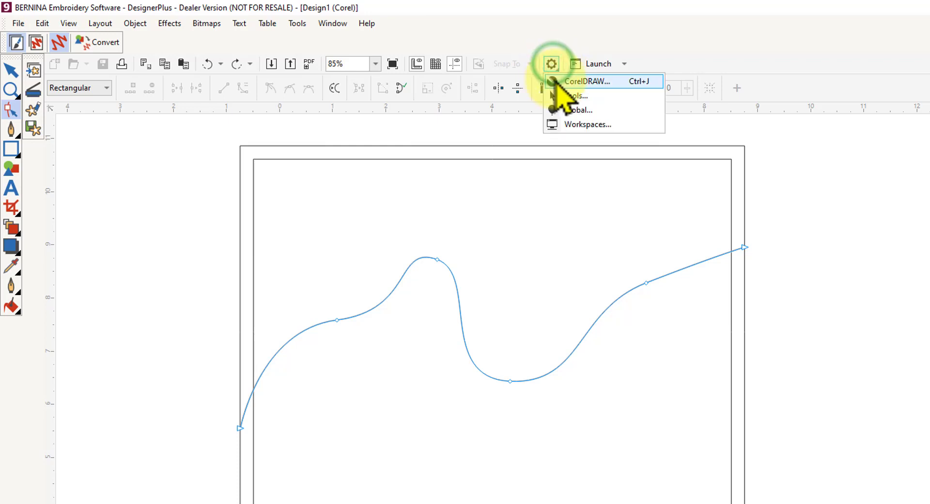
{"action": "left_click", "coordinate": [572, 80]}
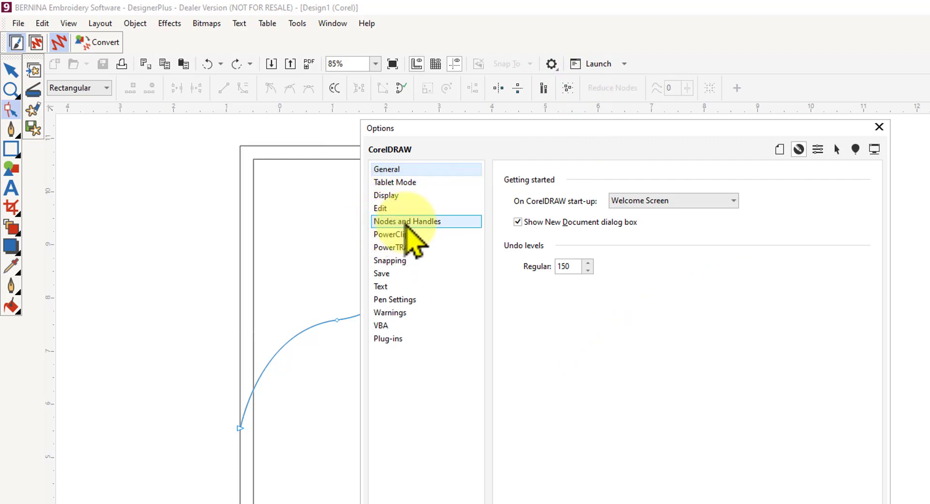
{"action": "left_click", "coordinate": [407, 223]}
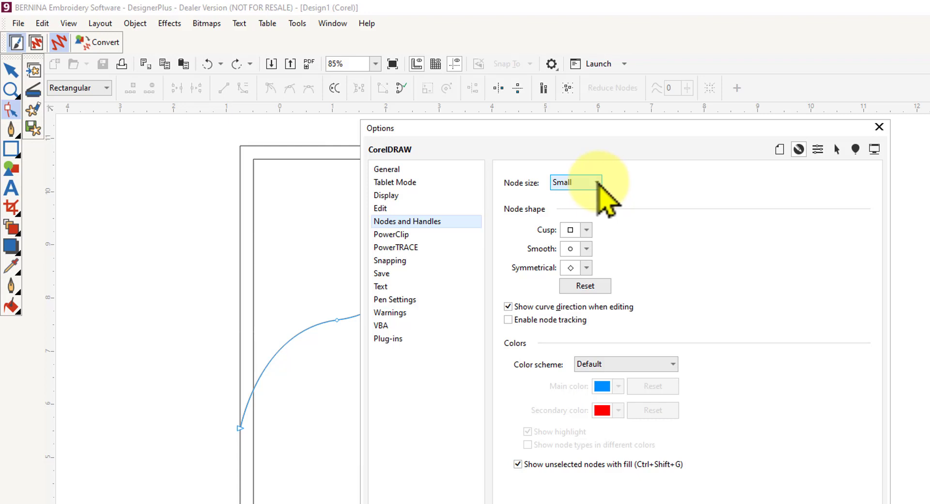
{"action": "left_click", "coordinate": [599, 184]}
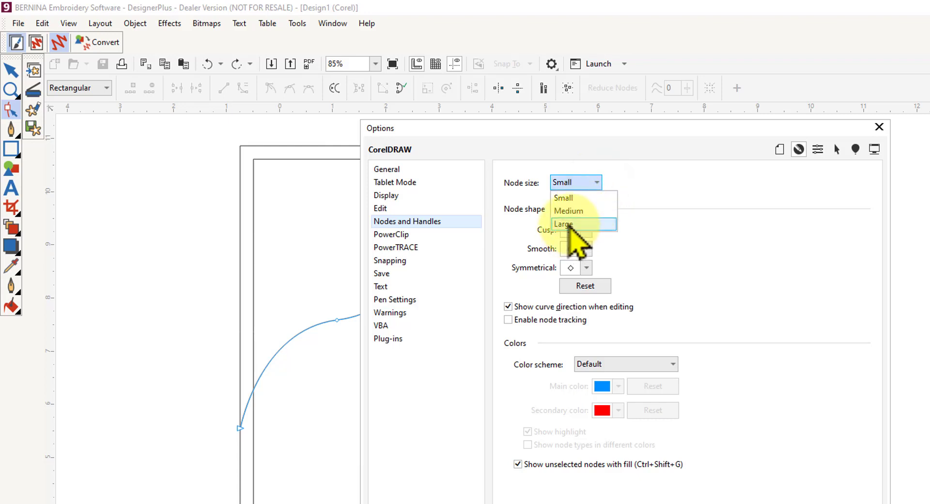
{"action": "left_click", "coordinate": [570, 224]}
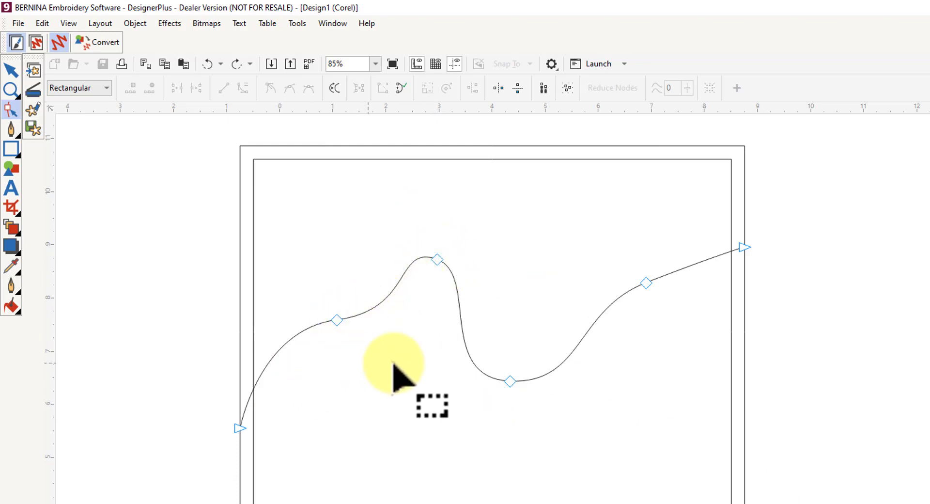
Step: Move the curve's valley node down and to the right, and its peak node up and to the right
{"action": "left_click", "coordinate": [437, 260]}
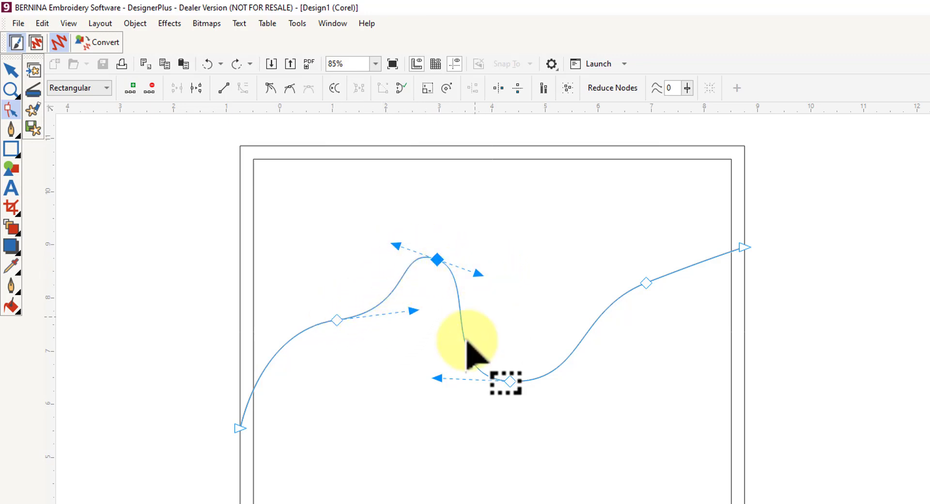
{"action": "left_click_drag", "start_coordinate": [461, 314], "coordinate": [563, 403]}
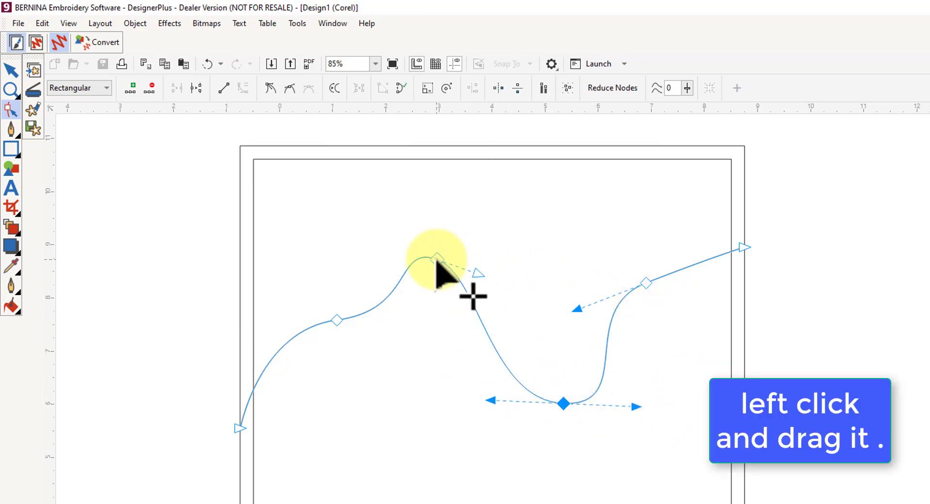
{"action": "left_click_drag", "start_coordinate": [436, 259], "coordinate": [475, 233]}
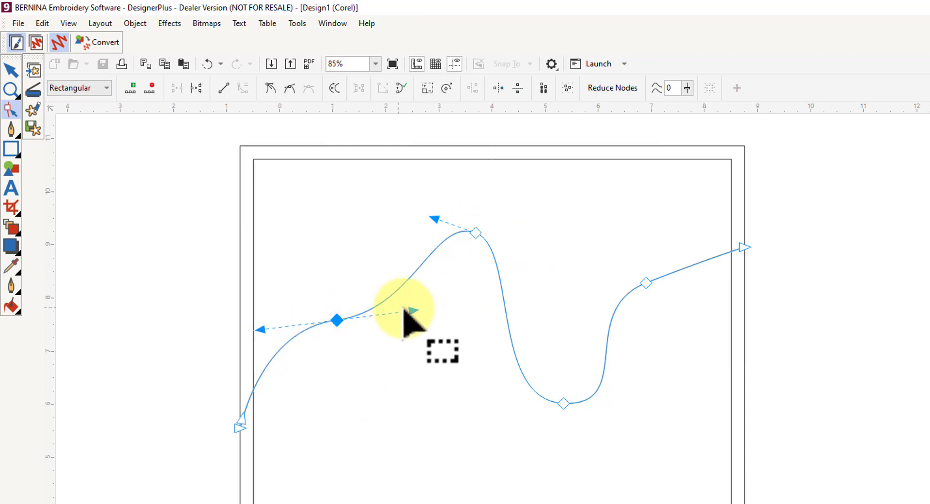
Step: Steepen the curve at the first inner node and lengthen the peak node's handles to broaden the crest
{"action": "left_click_drag", "start_coordinate": [413, 311], "coordinate": [370, 238]}
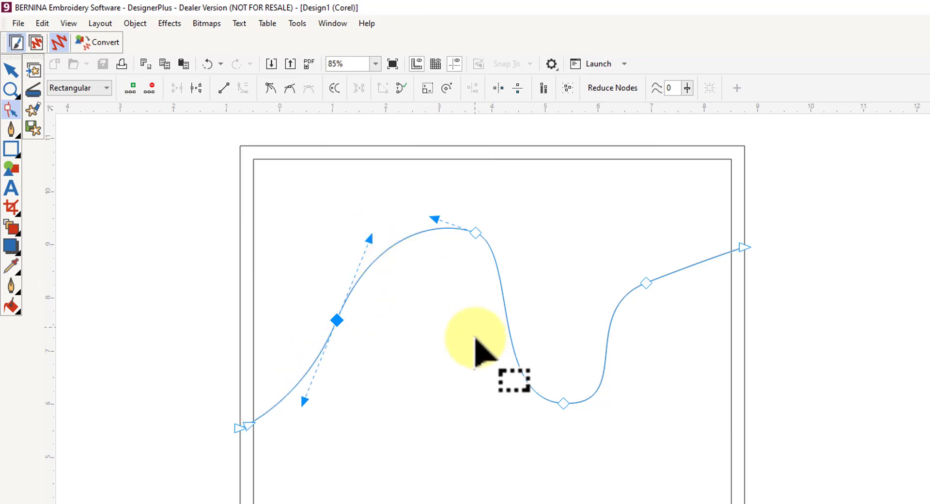
{"action": "left_click", "coordinate": [476, 232]}
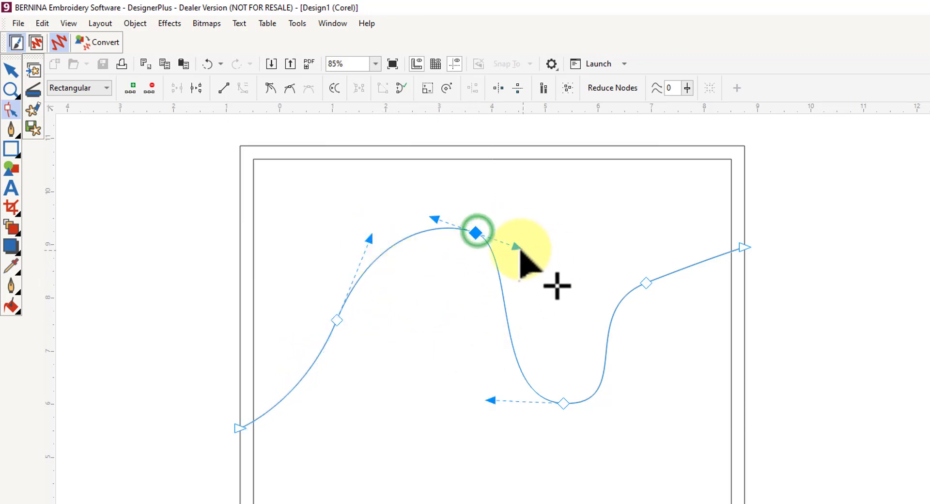
{"action": "left_click_drag", "start_coordinate": [517, 246], "coordinate": [540, 245]}
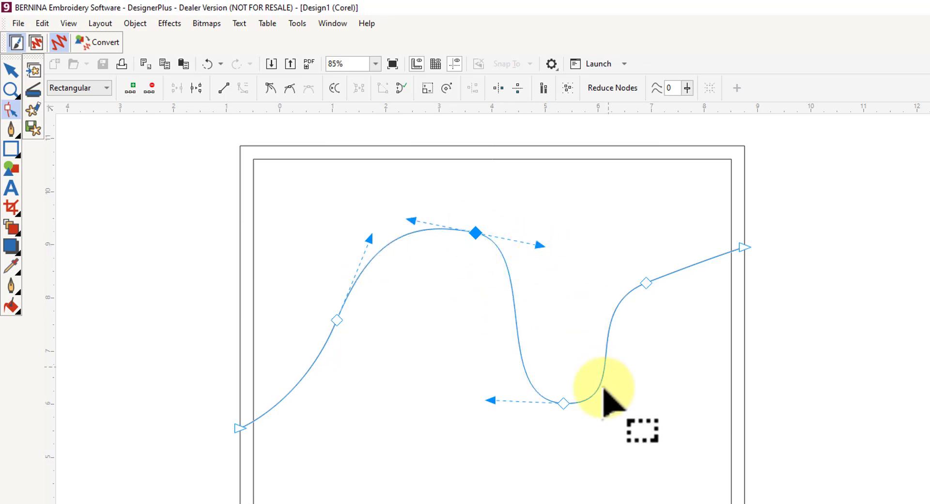
Step: Delete the inner node between the valley and the curve's right end, and select the valley node
{"action": "left_click", "coordinate": [646, 283]}
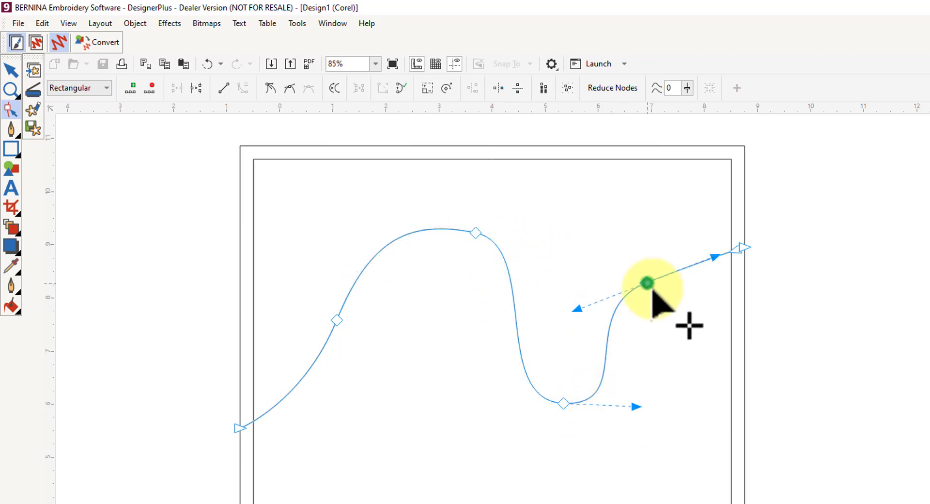
{"action": "key", "text": "Delete"}
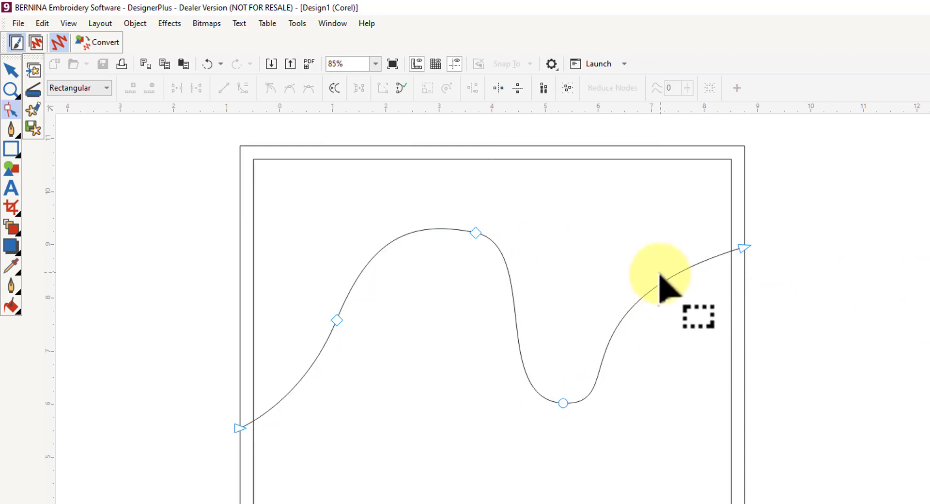
{"action": "left_click", "coordinate": [564, 403]}
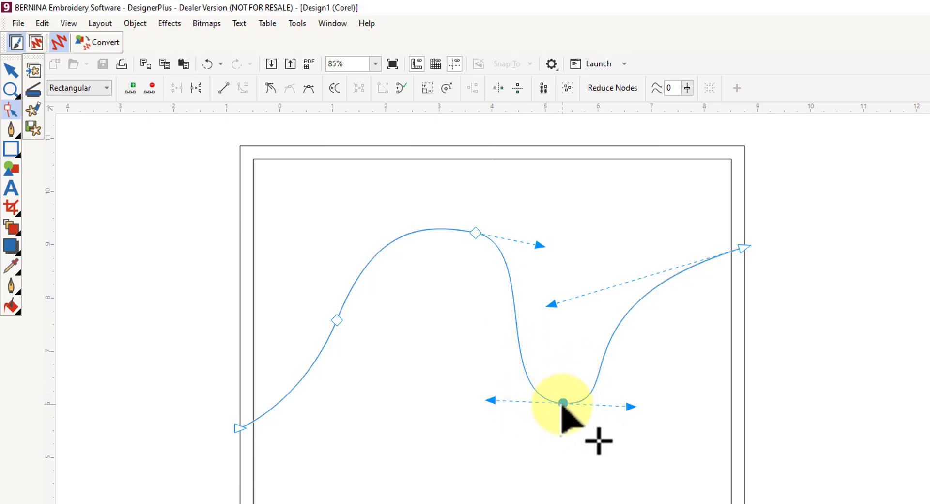
Step: Fine-tune the curve by shortening the first inner node's handles and lengthening the valley node's handle on the peak side
{"action": "mouse_move", "coordinate": [630, 407]}
{"action": "left_mouse_down"}
{"action": "mouse_move", "coordinate": [719, 377]}
{"action": "mouse_move", "coordinate": [621, 402]}
{"action": "left_mouse_up"}
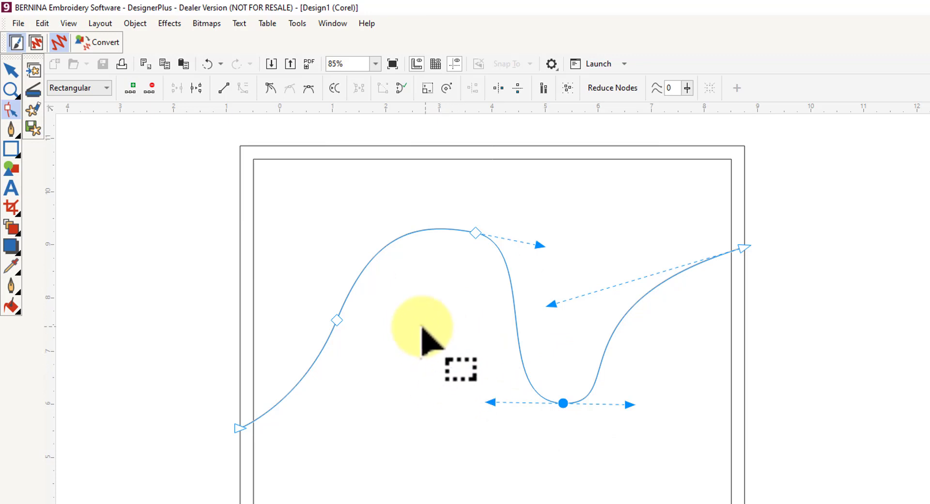
{"action": "left_click", "coordinate": [337, 319]}
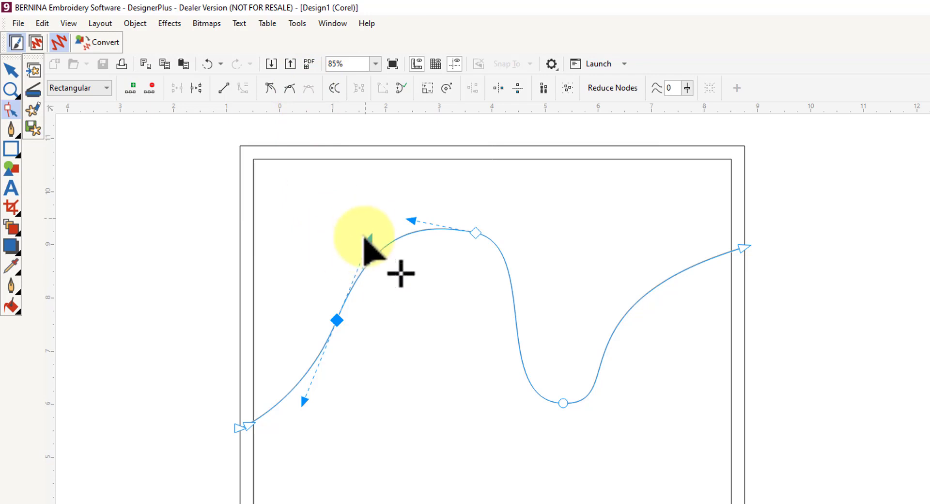
{"action": "mouse_move", "coordinate": [369, 238]}
{"action": "left_mouse_down"}
{"action": "mouse_move", "coordinate": [357, 272]}
{"action": "mouse_move", "coordinate": [371, 244]}
{"action": "mouse_move", "coordinate": [386, 283]}
{"action": "mouse_move", "coordinate": [353, 244]}
{"action": "mouse_move", "coordinate": [383, 266]}
{"action": "mouse_move", "coordinate": [350, 244]}
{"action": "mouse_move", "coordinate": [359, 249]}
{"action": "left_mouse_up"}
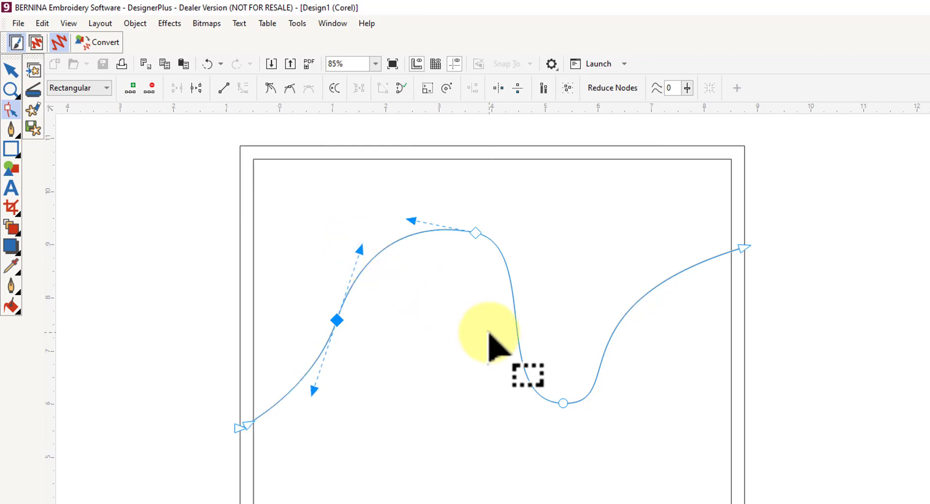
{"action": "left_click", "coordinate": [564, 403]}
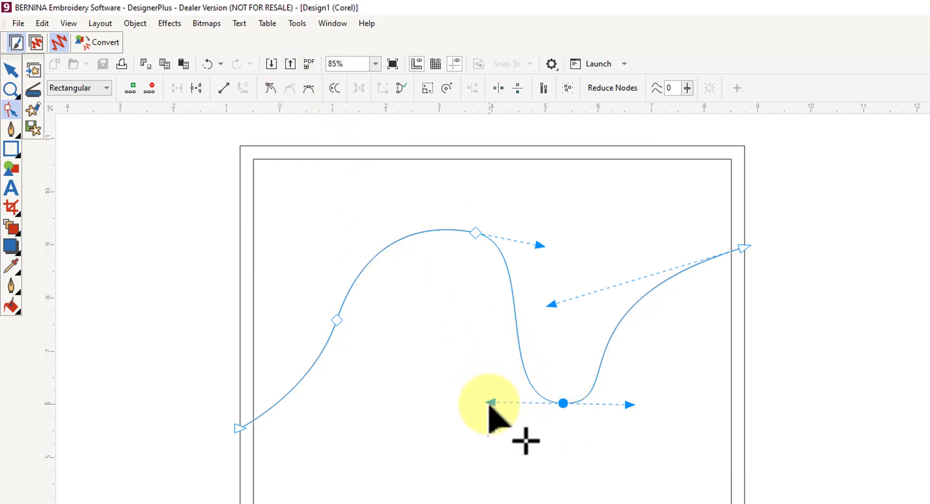
{"action": "left_click_drag", "start_coordinate": [491, 403], "coordinate": [436, 412]}
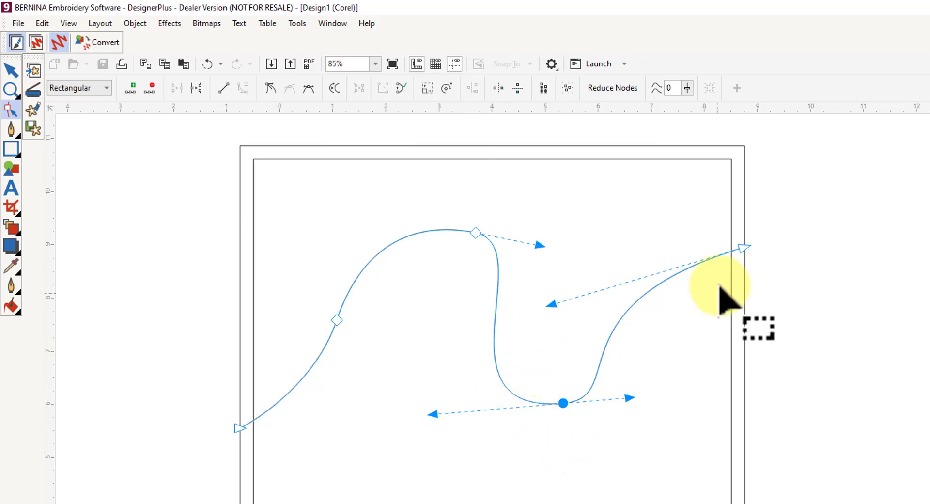
Step: Convert the valley node to a cusp and reshape each side independently, first to a sharp point and then back to a broad valley
{"action": "left_click", "coordinate": [745, 248]}
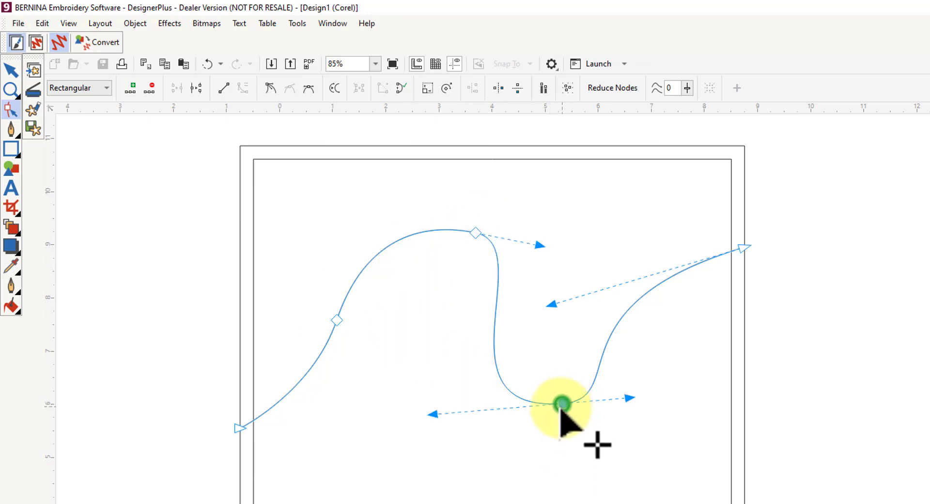
{"action": "left_click", "coordinate": [270, 87]}
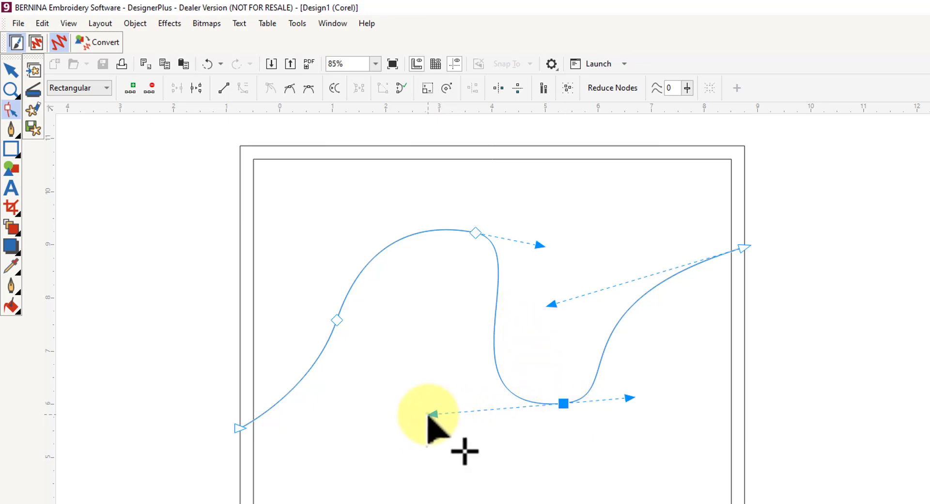
{"action": "left_click_drag", "start_coordinate": [430, 413], "coordinate": [520, 360]}
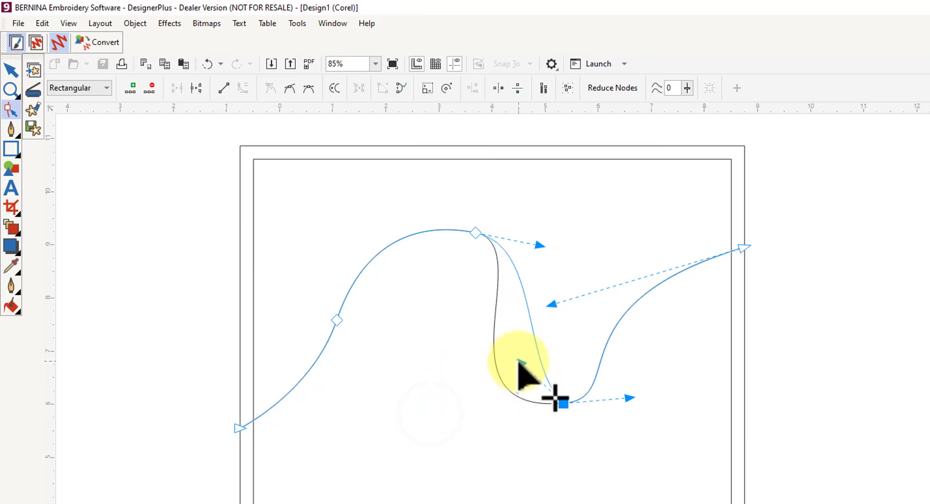
{"action": "left_click_drag", "start_coordinate": [629, 398], "coordinate": [601, 356]}
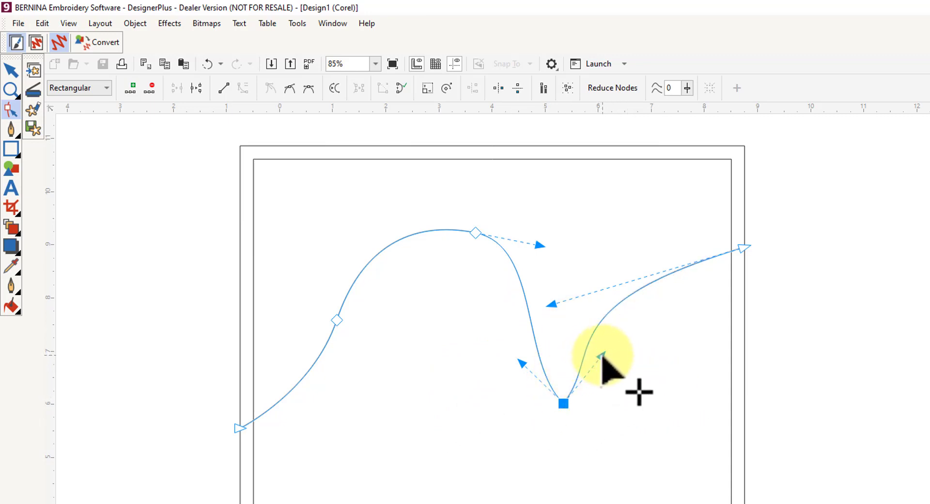
{"action": "left_click_drag", "start_coordinate": [601, 356], "coordinate": [659, 411]}
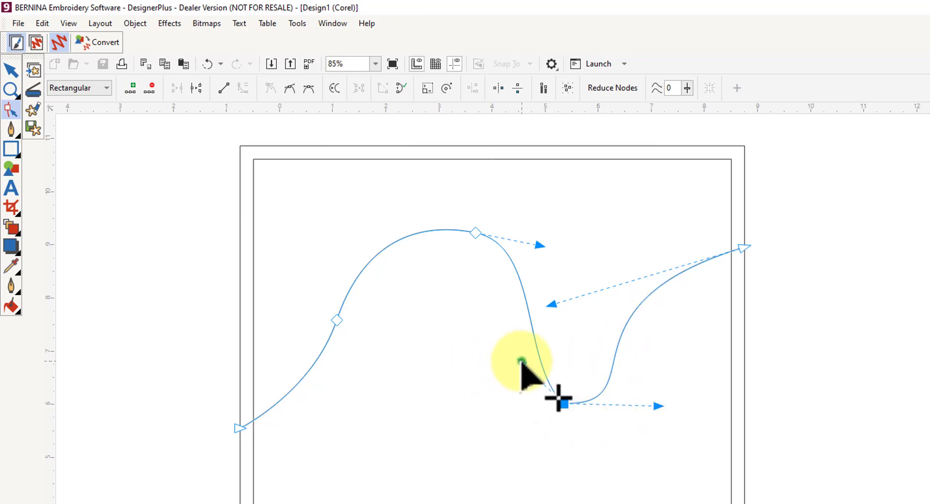
{"action": "left_click_drag", "start_coordinate": [521, 361], "coordinate": [470, 395]}
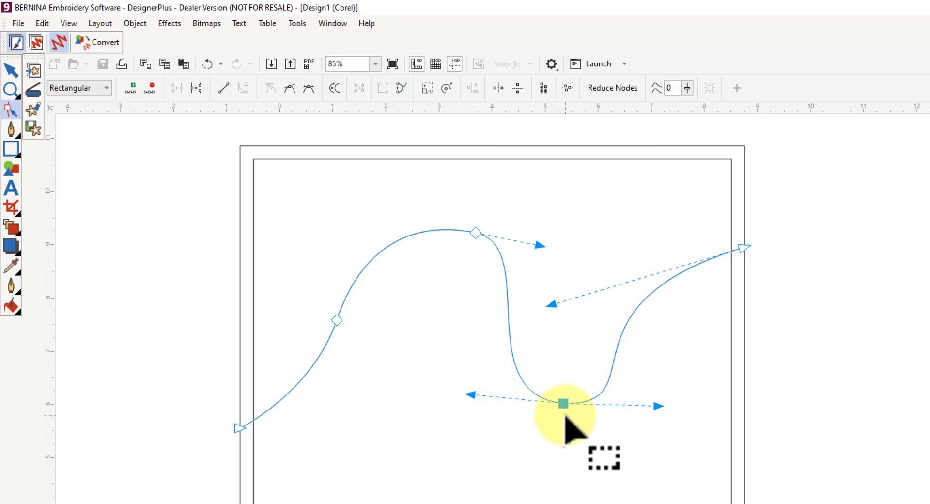
Step: Make the valley node symmetrical, shorten the handle at the curve's right end, and finish node editing with nothing selected
{"action": "left_click", "coordinate": [562, 402]}
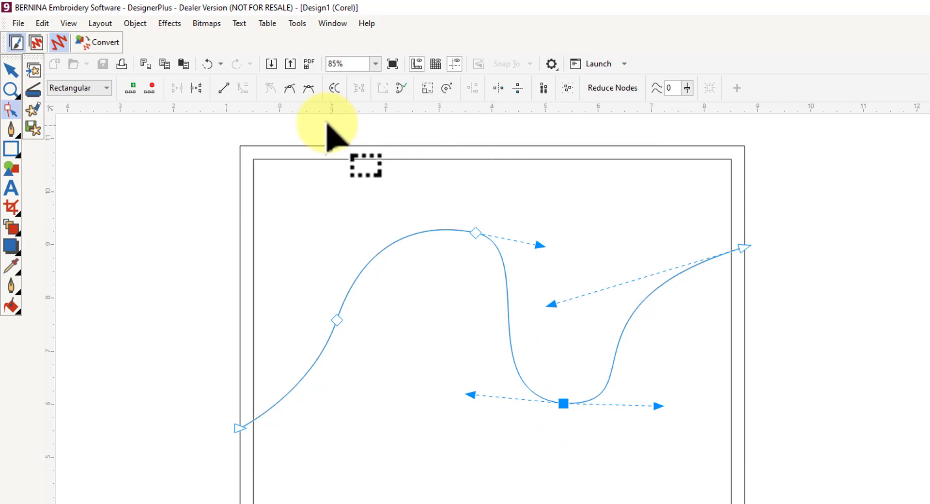
{"action": "left_click", "coordinate": [309, 88]}
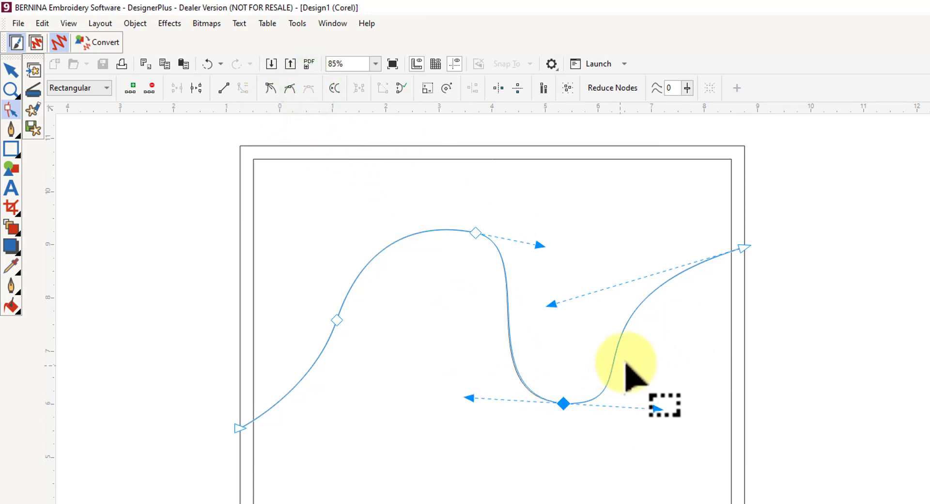
{"action": "left_click_drag", "start_coordinate": [553, 302], "coordinate": [602, 300]}
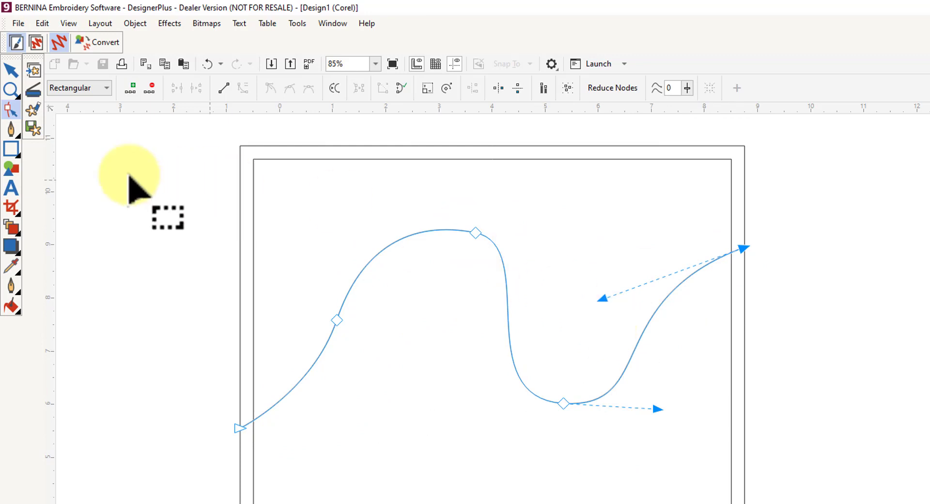
{"action": "left_click", "coordinate": [11, 72]}
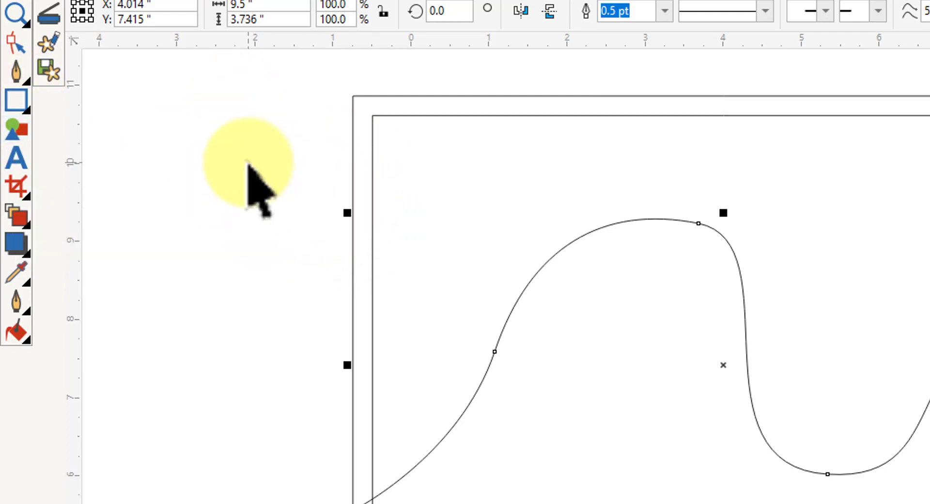
{"action": "left_click", "coordinate": [191, 112]}
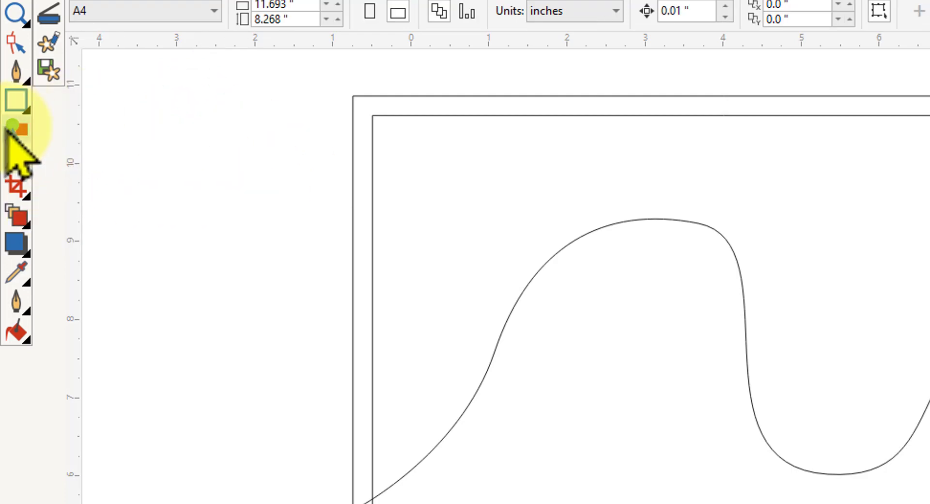
Step: Draw a basic heart shape about 0.74 inches wide to the left of the rectangles
{"action": "left_click", "coordinate": [15, 128]}
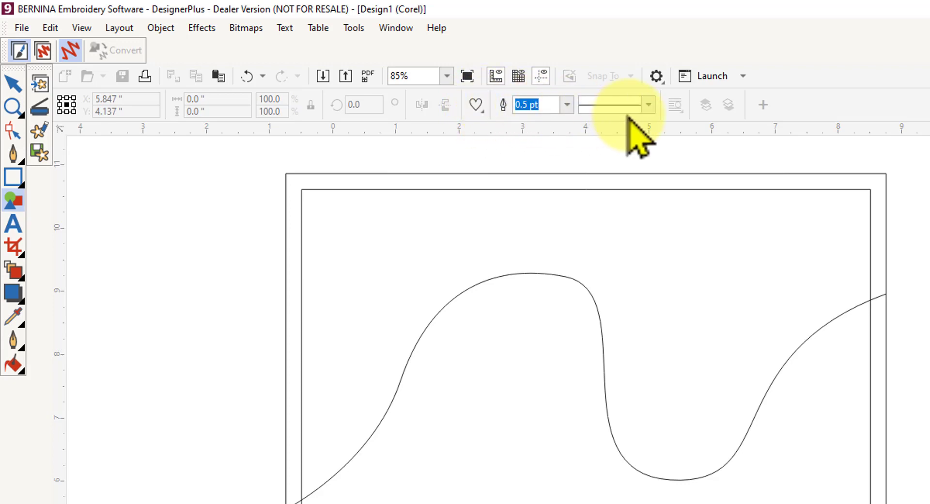
{"action": "left_click", "coordinate": [480, 111]}
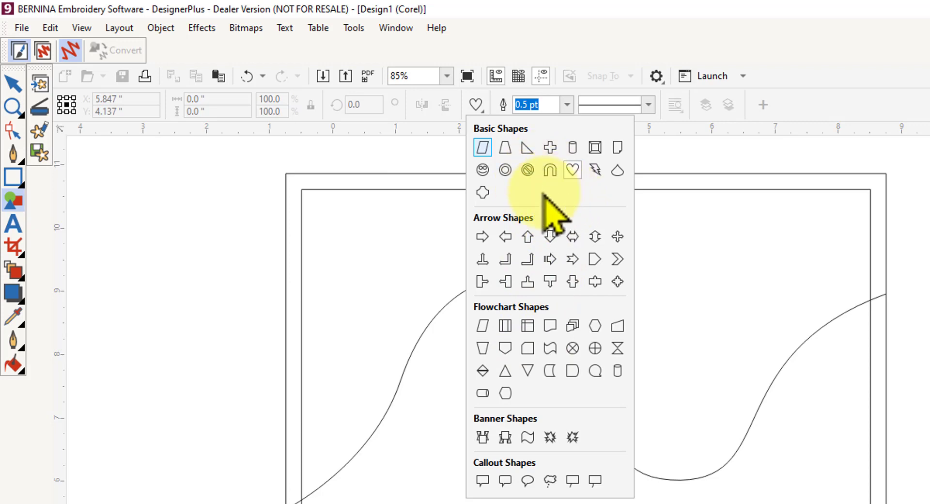
{"action": "left_click", "coordinate": [573, 170]}
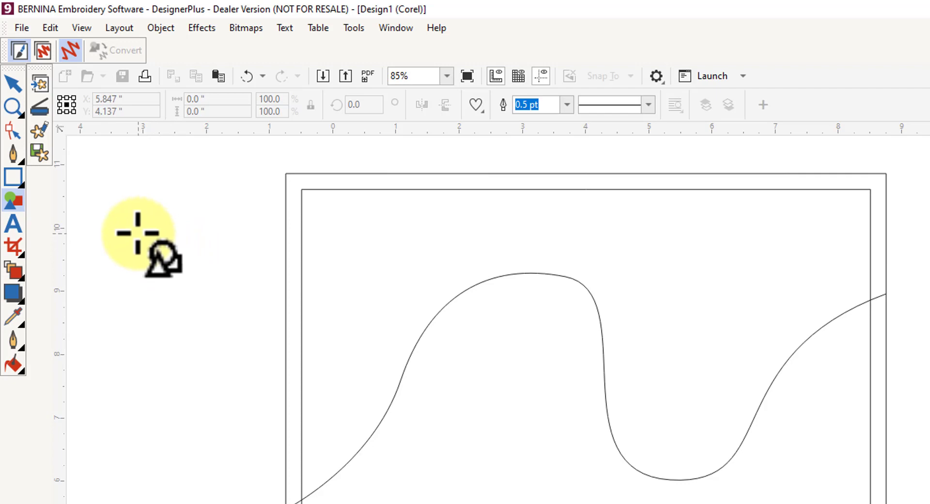
{"action": "left_click_drag", "start_coordinate": [138, 233], "coordinate": [185, 270]}
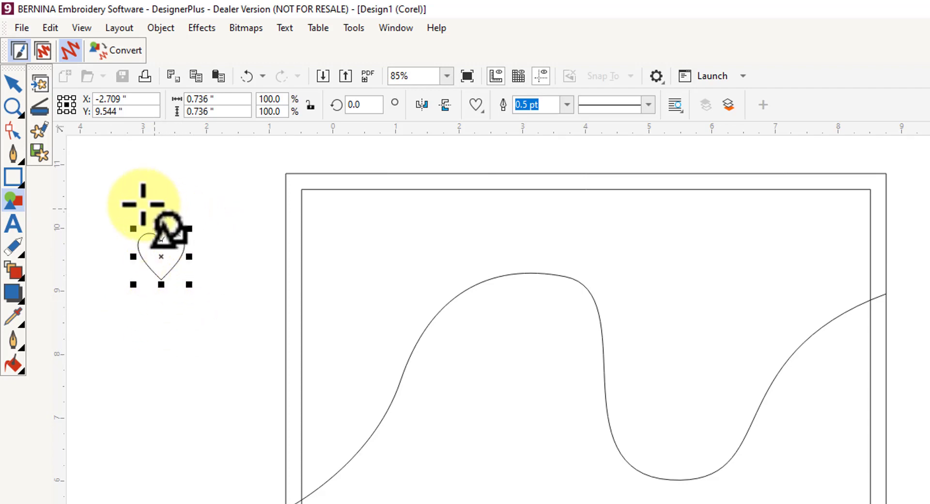
Step: Lock the heart's proportions and set its width to 0.5 inches
{"action": "left_click", "coordinate": [8, 77]}
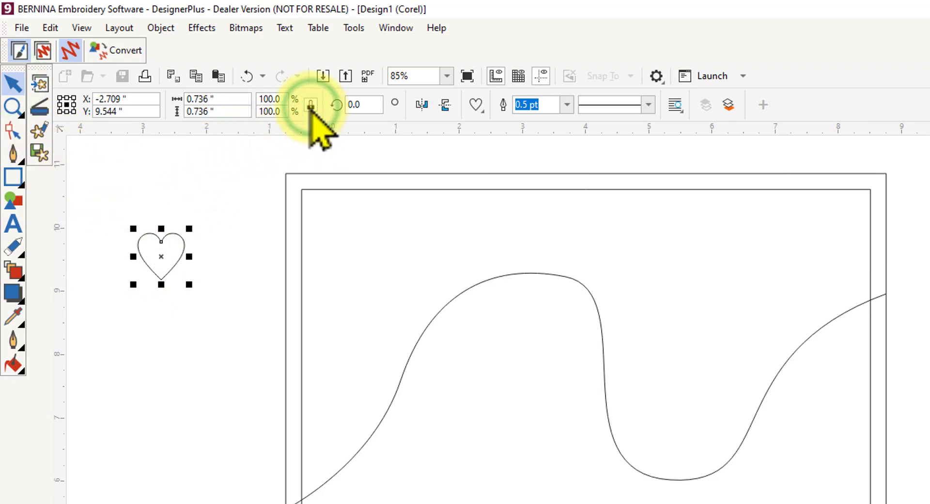
{"action": "left_click", "coordinate": [219, 98]}
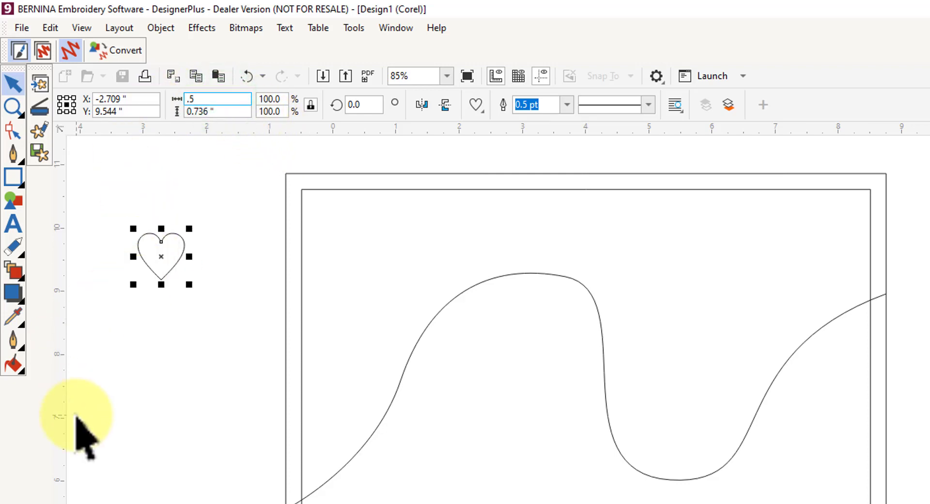
{"action": "type", "text": ".5"}
{"action": "key", "text": "Return"}
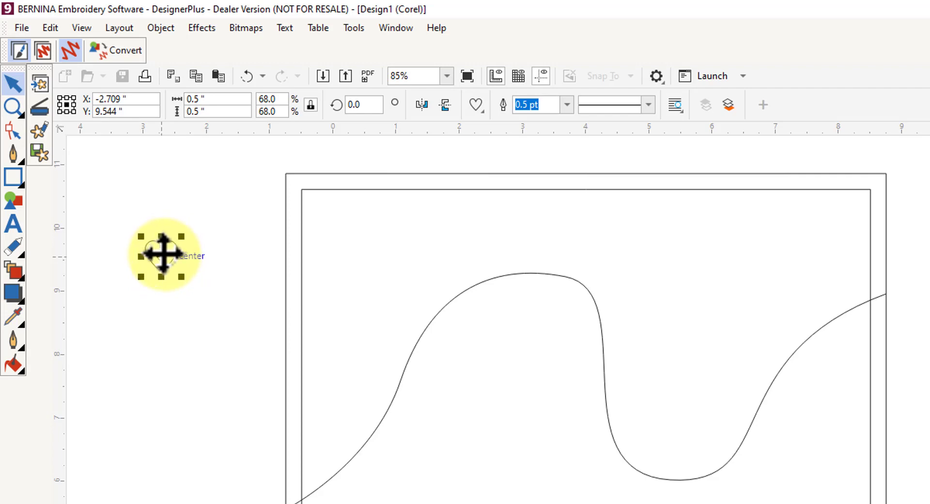
Step: Copy the heart directly below the original, set the copy's width to 0.9 inches, and deselect it
{"action": "left_click_drag", "start_coordinate": [163, 253], "coordinate": [161, 342]}
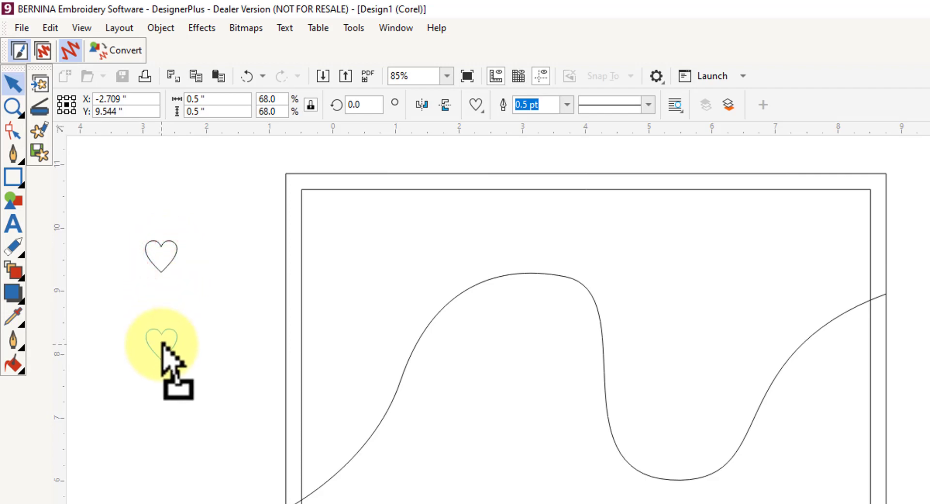
{"action": "left_click_drag", "start_coordinate": [162, 342], "coordinate": [163, 344]}
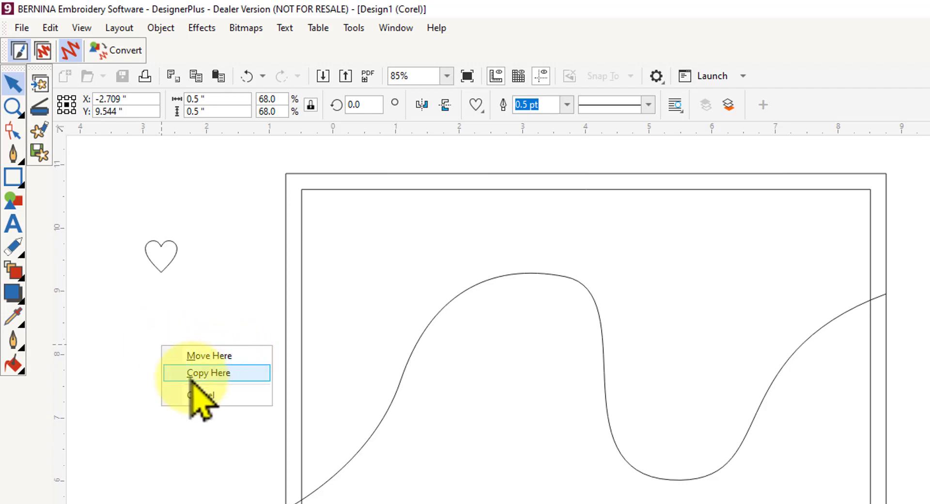
{"action": "left_click", "coordinate": [215, 374]}
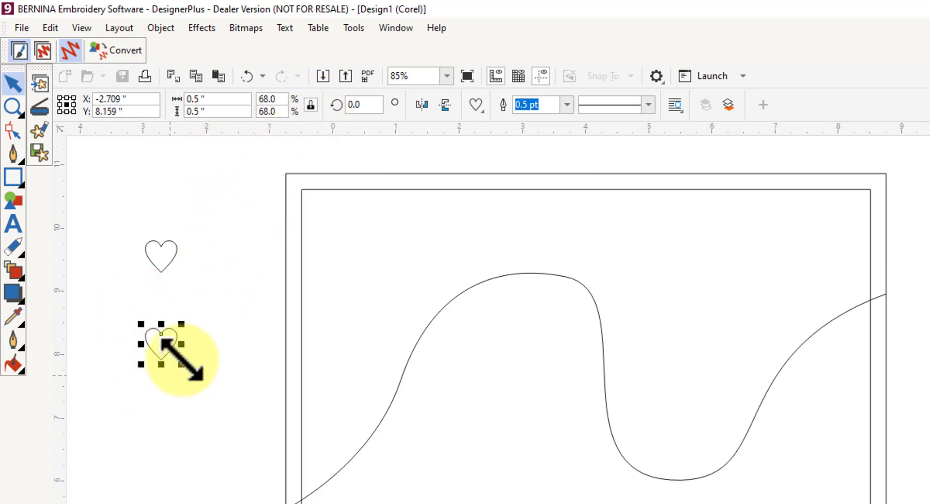
{"action": "left_click", "coordinate": [216, 98]}
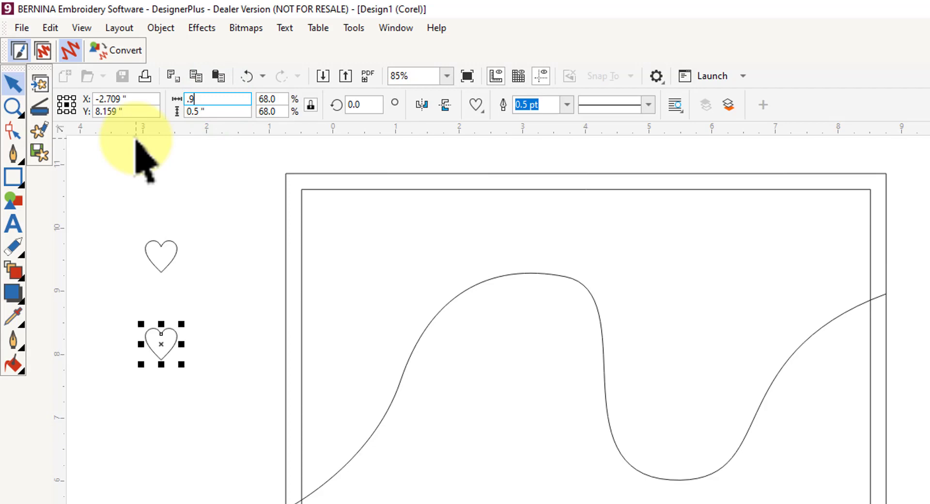
{"action": "key", "text": "Return"}
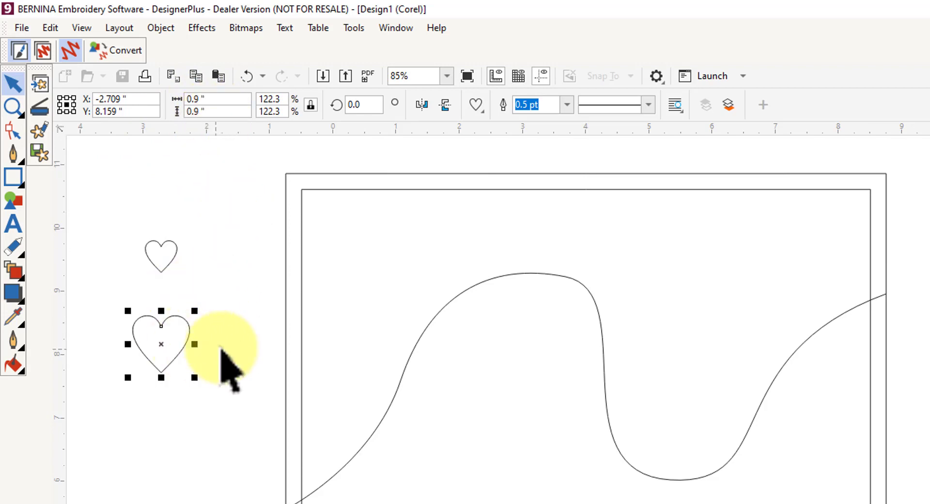
{"action": "left_click", "coordinate": [152, 502]}
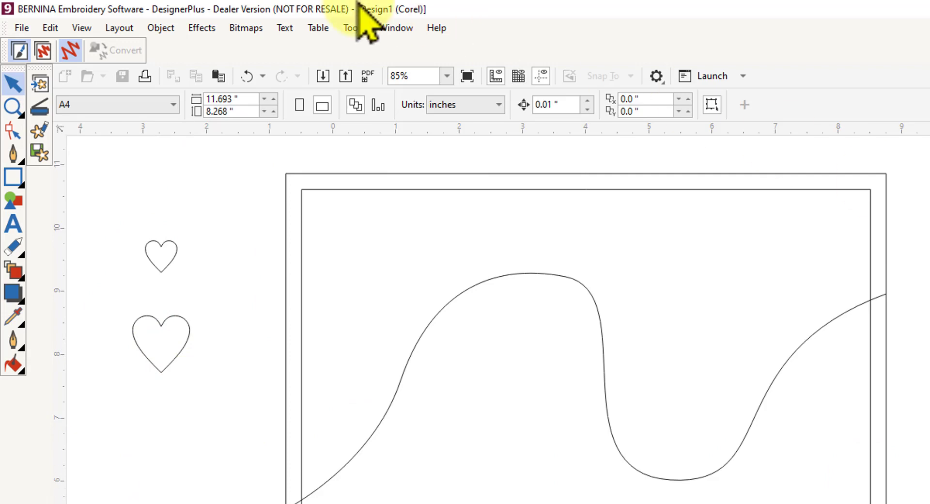
Step: Show the Fit Objects to Path settings and select the small heart, the large heart and, last, the wavy curve as the path
{"action": "left_click", "coordinate": [160, 28]}
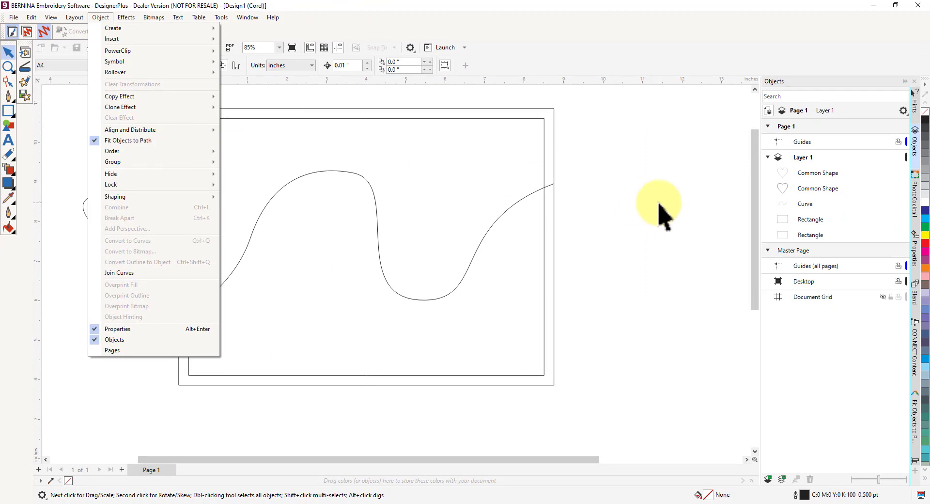
{"action": "left_click", "coordinate": [659, 205]}
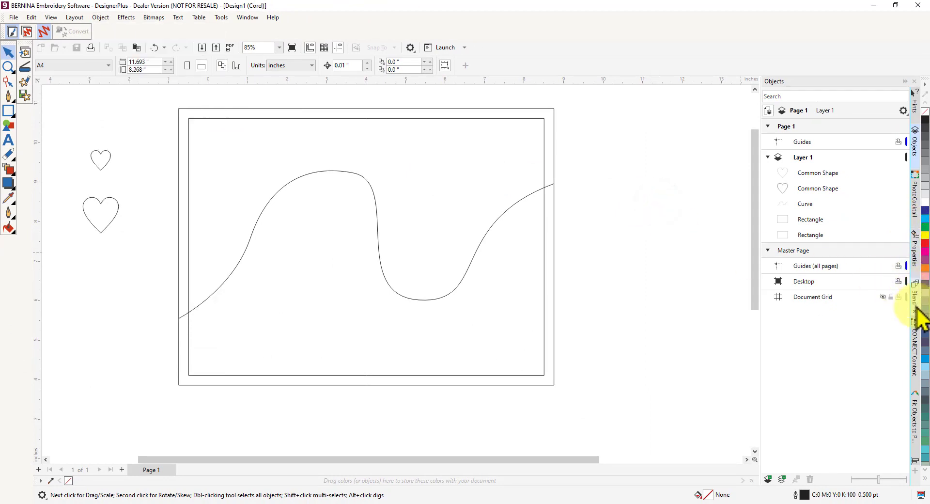
{"action": "left_click", "coordinate": [914, 418]}
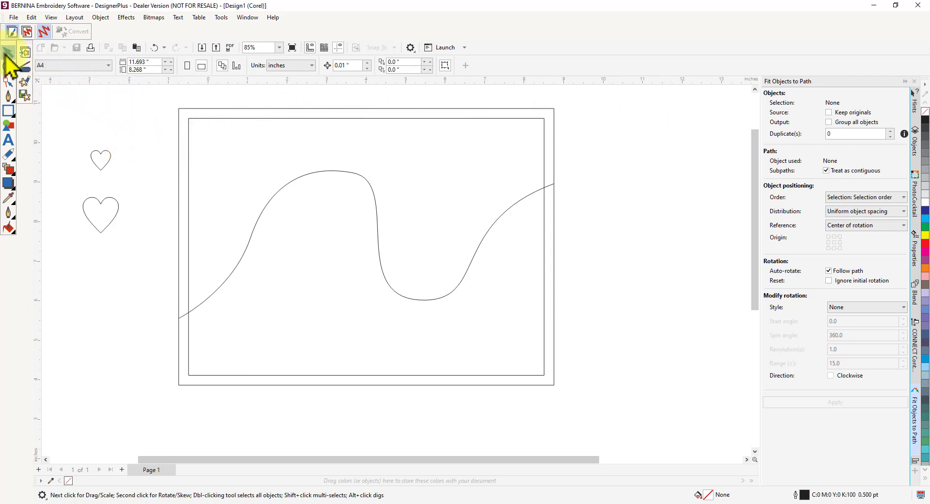
{"action": "left_click", "coordinate": [106, 167]}
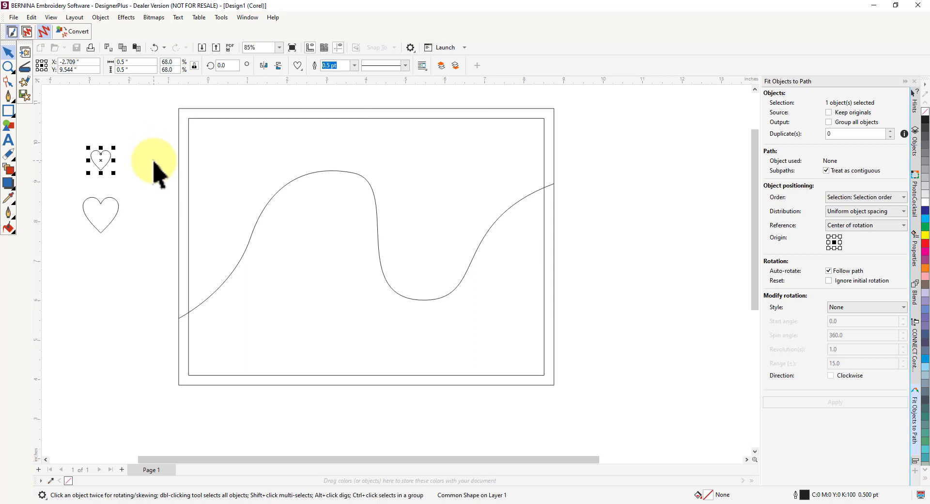
{"action": "left_click", "coordinate": [118, 213], "text": "shift"}
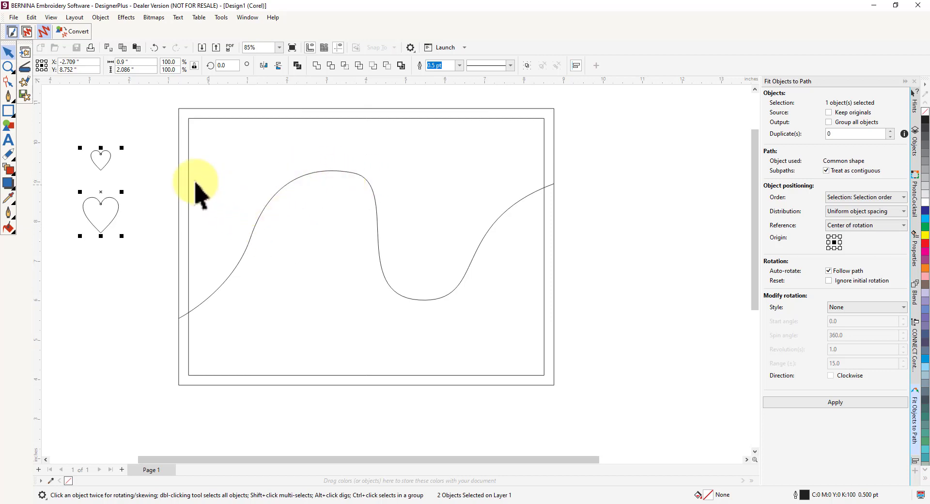
{"action": "left_click", "coordinate": [320, 171], "text": "shift"}
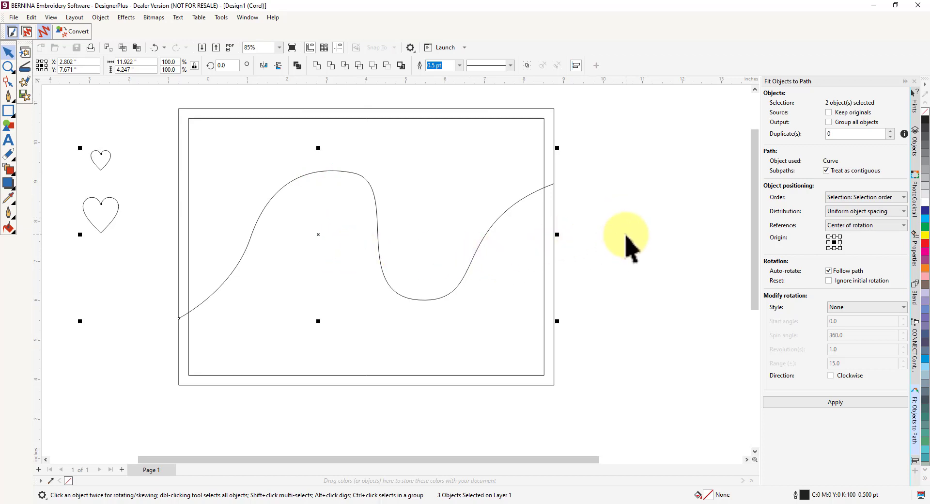
Step: Keep the original objects and set the number of duplicates to 7 for fitting the hearts to the path
{"action": "left_click", "coordinate": [916, 140]}
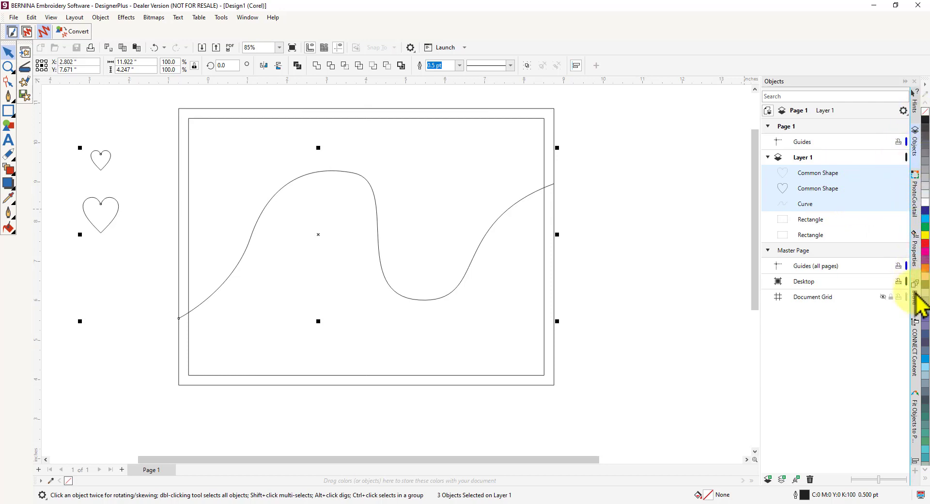
{"action": "left_click", "coordinate": [916, 421]}
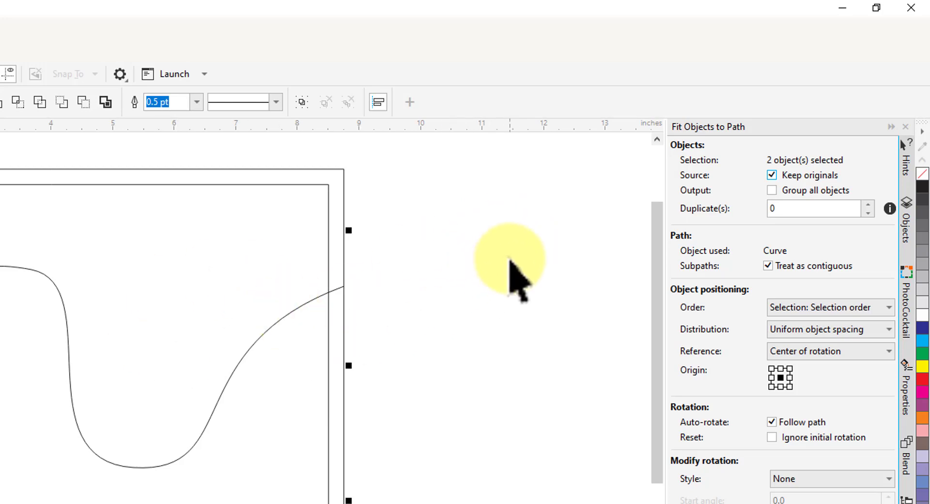
{"action": "left_click", "coordinate": [792, 208]}
{"action": "left_click_drag", "start_coordinate": [794, 209], "coordinate": [754, 211]}
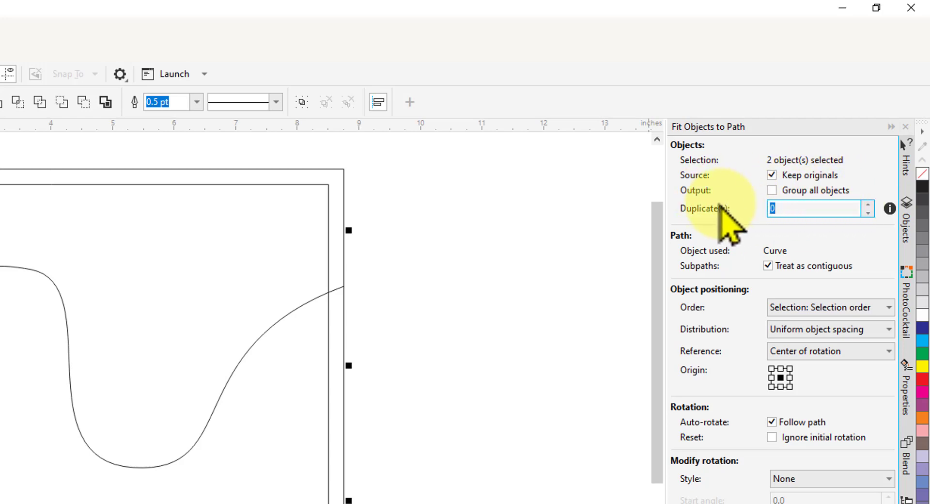
{"action": "key", "text": "BackSpace"}
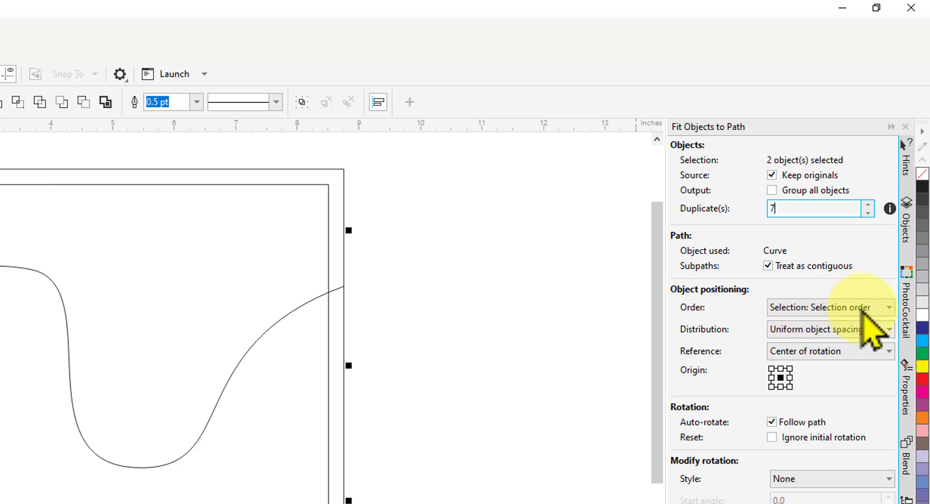
Step: Fit the hearts along the curve in selection order with uniform object spacing and a bottom-center origin, and deselect them
{"action": "left_click", "coordinate": [889, 308]}
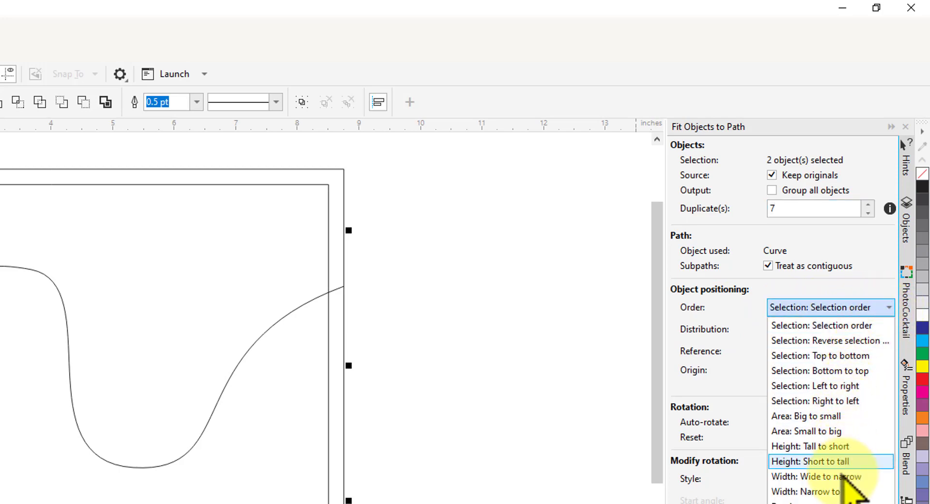
{"action": "left_click", "coordinate": [888, 309]}
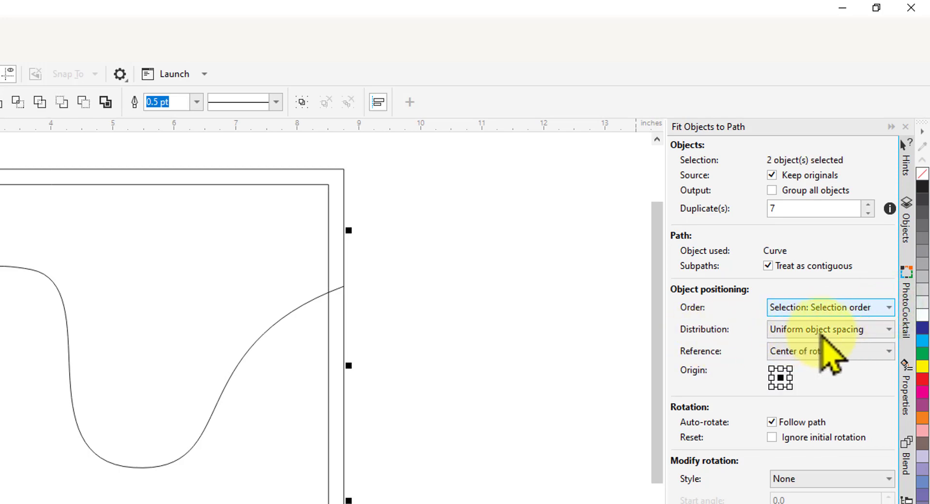
{"action": "left_click", "coordinate": [890, 330]}
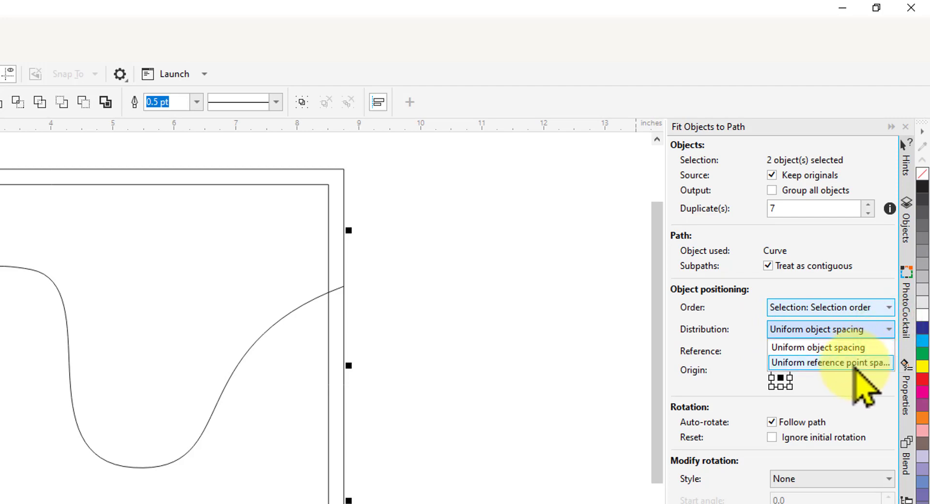
{"action": "left_click", "coordinate": [890, 329]}
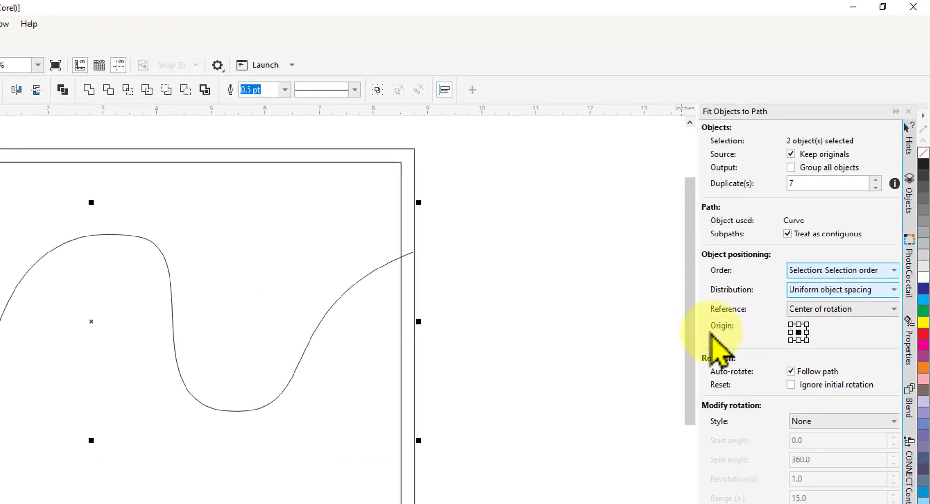
{"action": "left_click", "coordinate": [799, 340]}
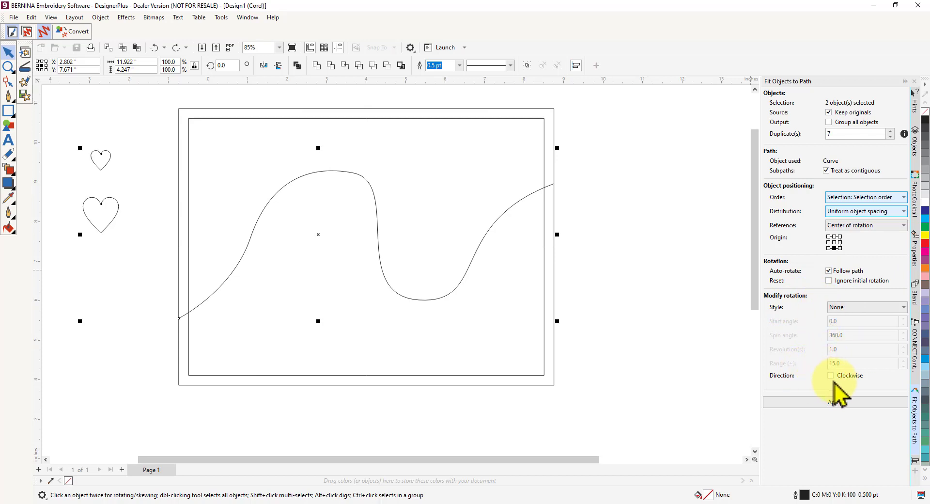
{"action": "left_click", "coordinate": [835, 404]}
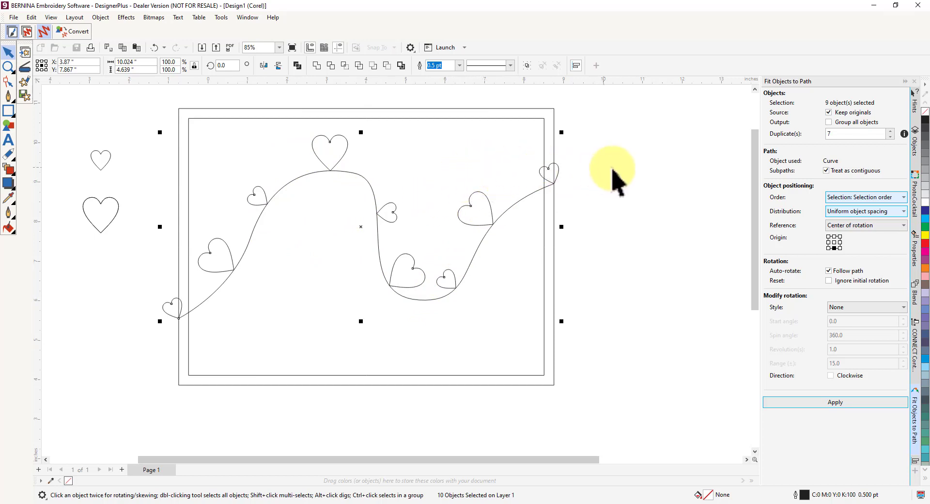
{"action": "left_click", "coordinate": [648, 145]}
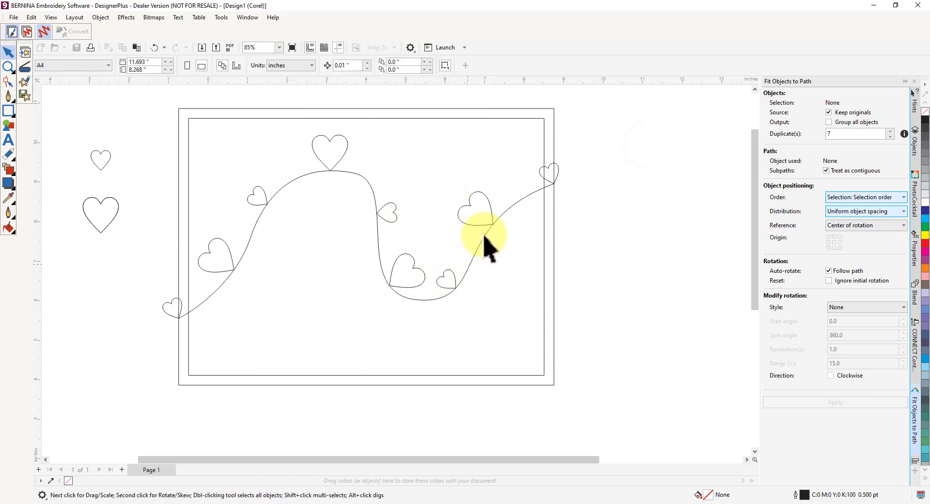
Step: Inspect up close how the tip of a fitted large heart meets the wavy curve
{"action": "left_click", "coordinate": [559, 172]}
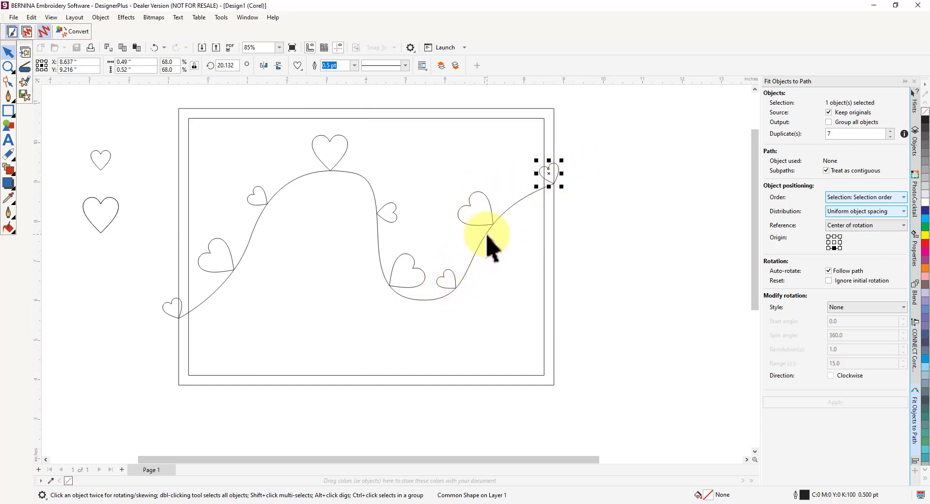
{"action": "scroll", "coordinate": [496, 227], "scroll_direction": "up", "scroll_amount": 10}
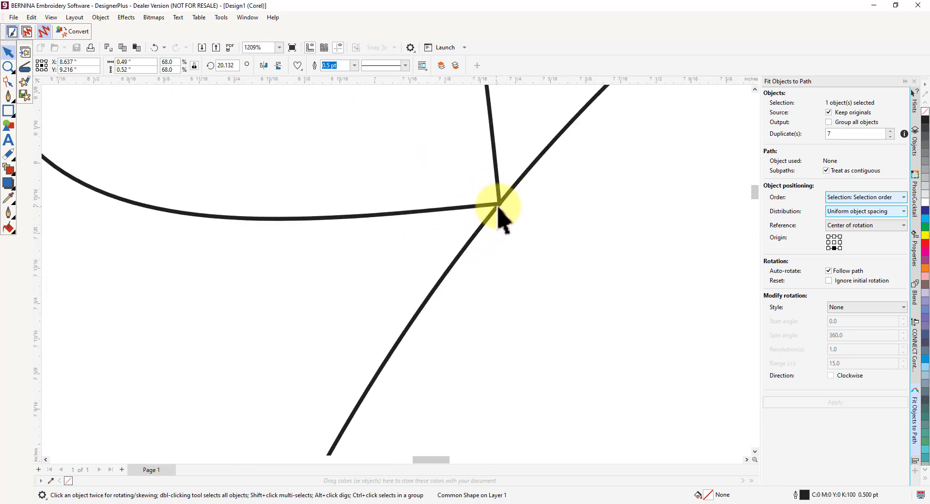
{"action": "scroll", "coordinate": [501, 205], "scroll_direction": "down", "scroll_amount": 10}
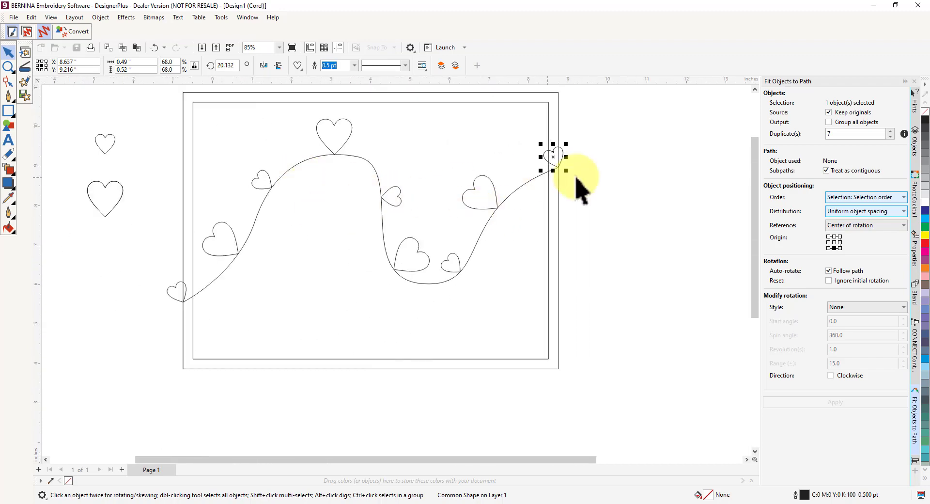
{"action": "left_click", "coordinate": [647, 159]}
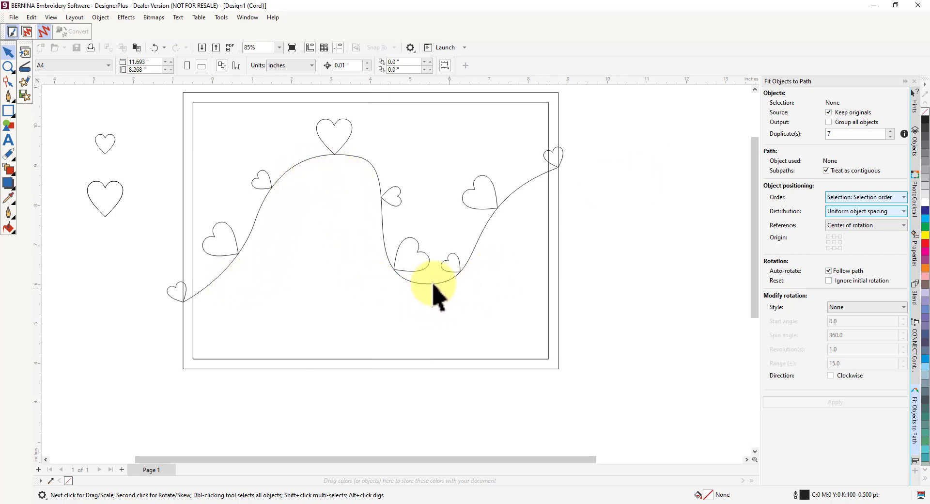
Step: Flip the small and the large source hearts beside the rectangles vertically
{"action": "left_click", "coordinate": [113, 145]}
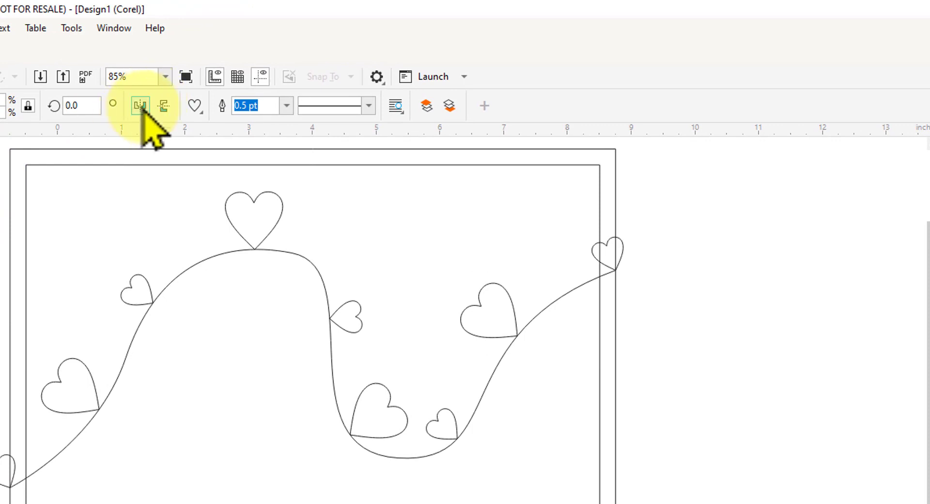
{"action": "left_click", "coordinate": [164, 106]}
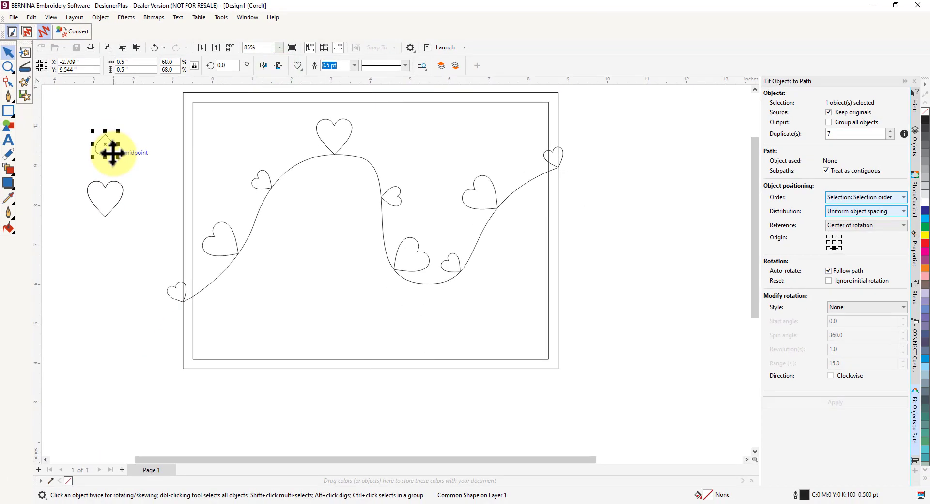
{"action": "left_click", "coordinate": [122, 196]}
{"action": "left_click", "coordinate": [278, 65]}
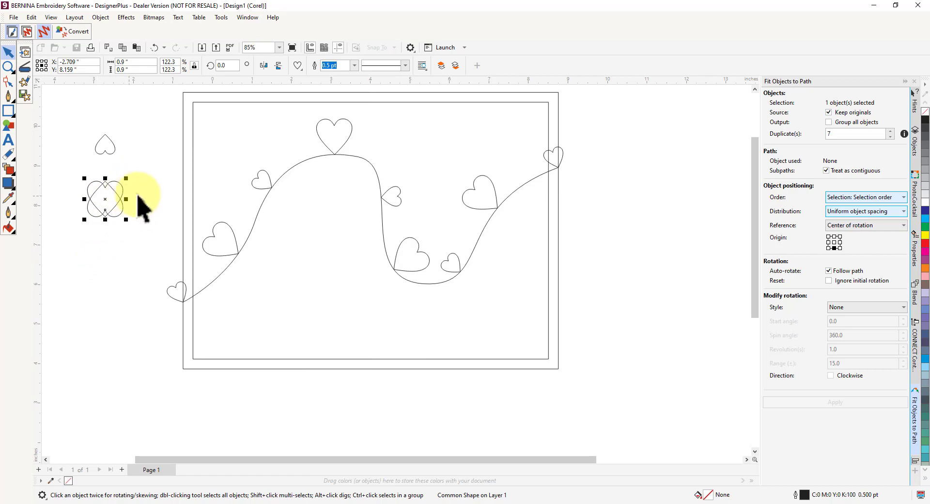
Step: Remove the extra upright large heart that overlaps the flipped one
{"action": "left_click", "coordinate": [103, 260]}
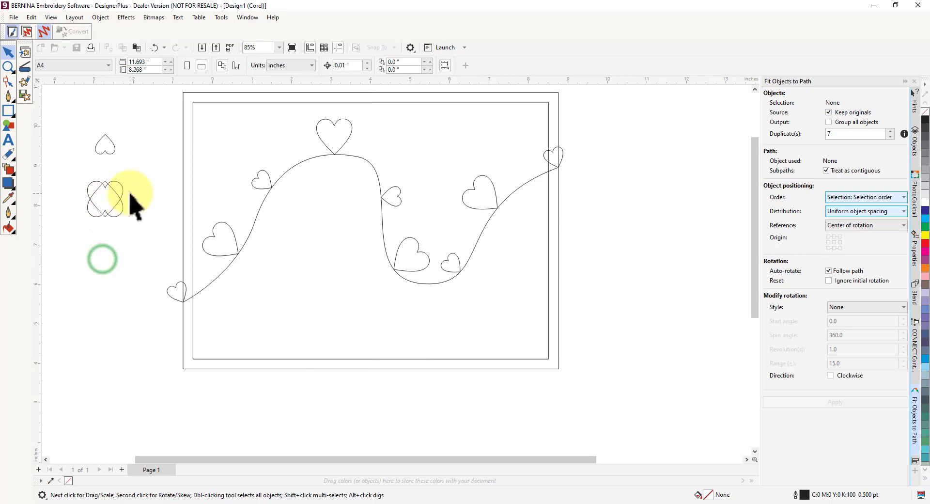
{"action": "left_click", "coordinate": [121, 189]}
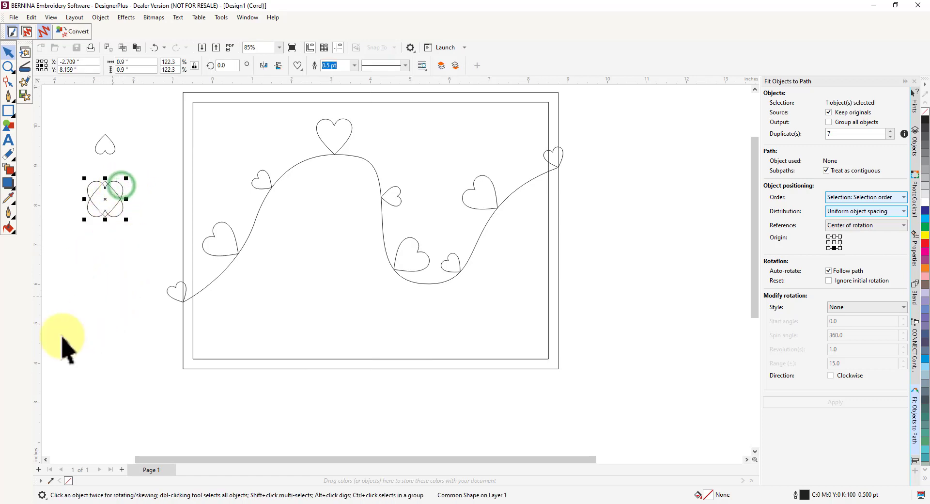
{"action": "left_click", "coordinate": [57, 359]}
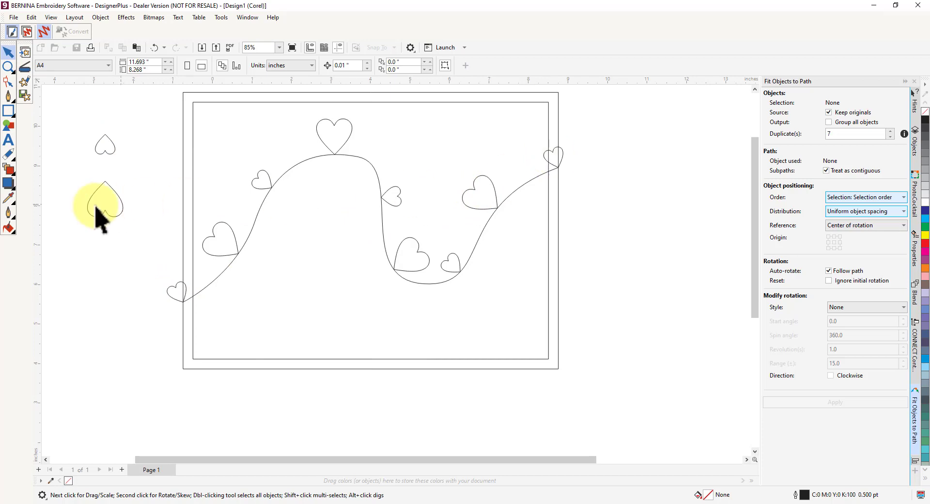
Step: Fit the flipped large and small hearts along the wavy curve with 8 duplicates and a top-center origin, and deselect them
{"action": "left_click", "coordinate": [114, 216]}
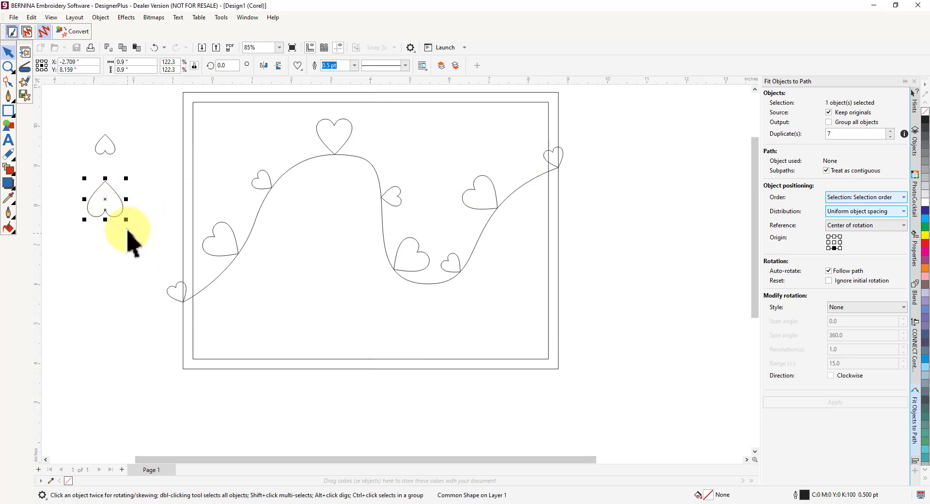
{"action": "left_click", "coordinate": [106, 153], "text": "shift"}
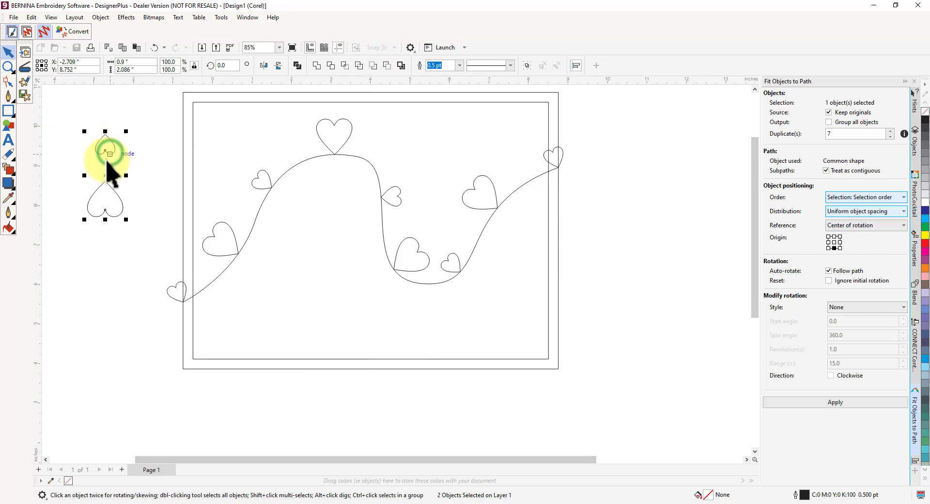
{"action": "left_click", "coordinate": [302, 163], "text": "shift"}
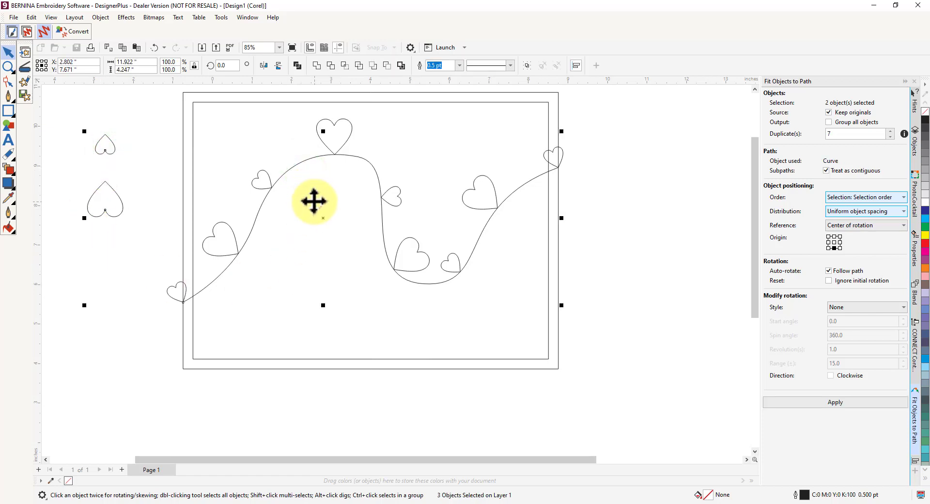
{"action": "double_click", "coordinate": [844, 133]}
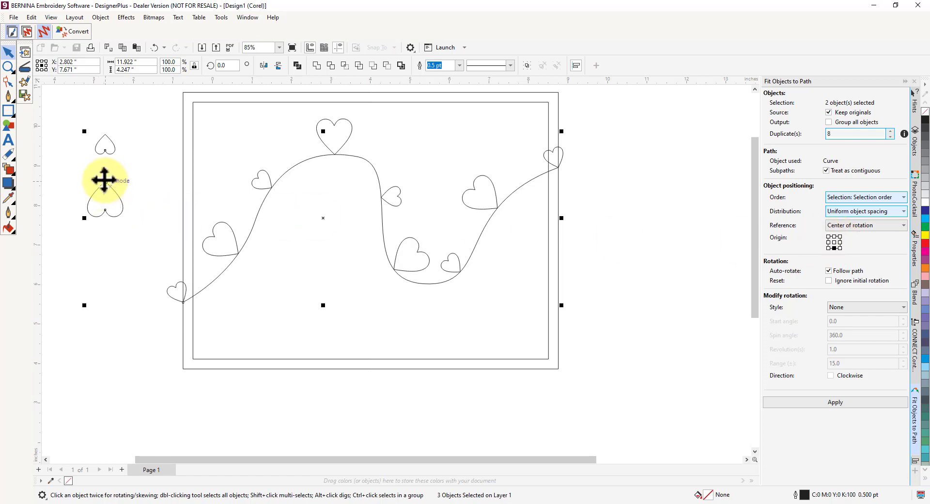
{"action": "left_click", "coordinate": [834, 236]}
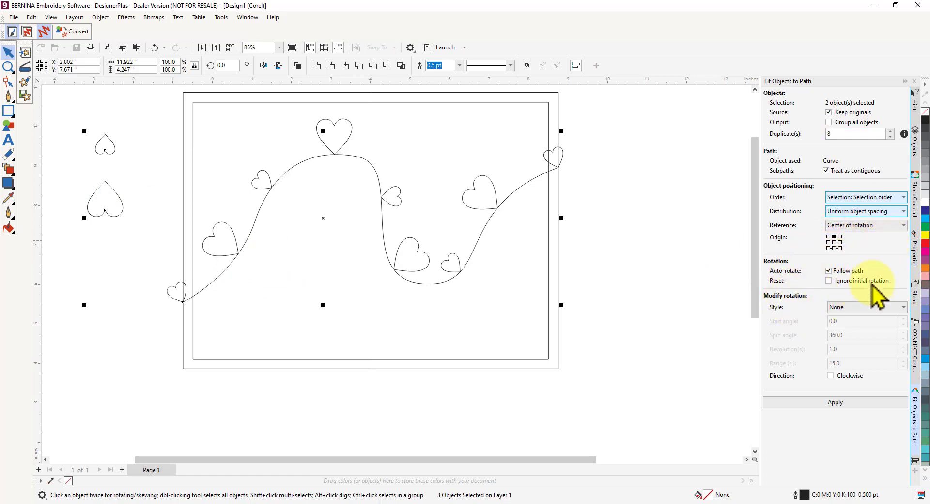
{"action": "left_click", "coordinate": [835, 403]}
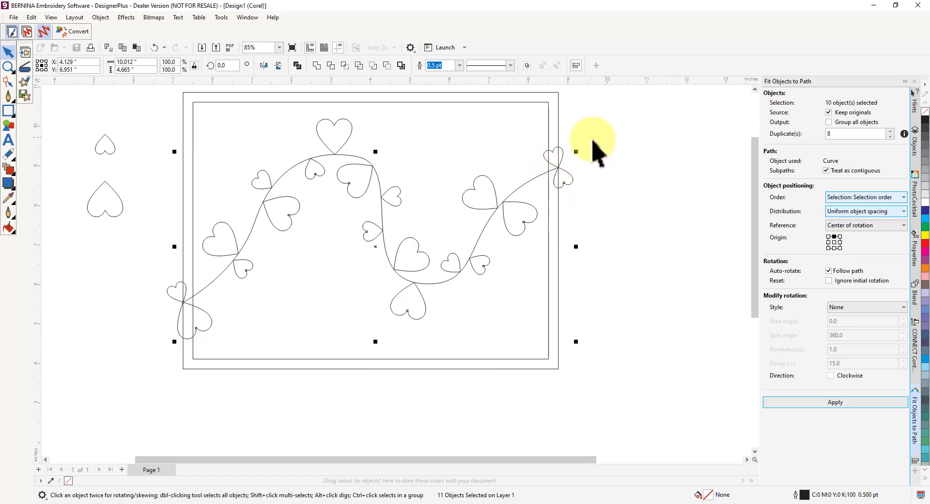
{"action": "left_click", "coordinate": [658, 161]}
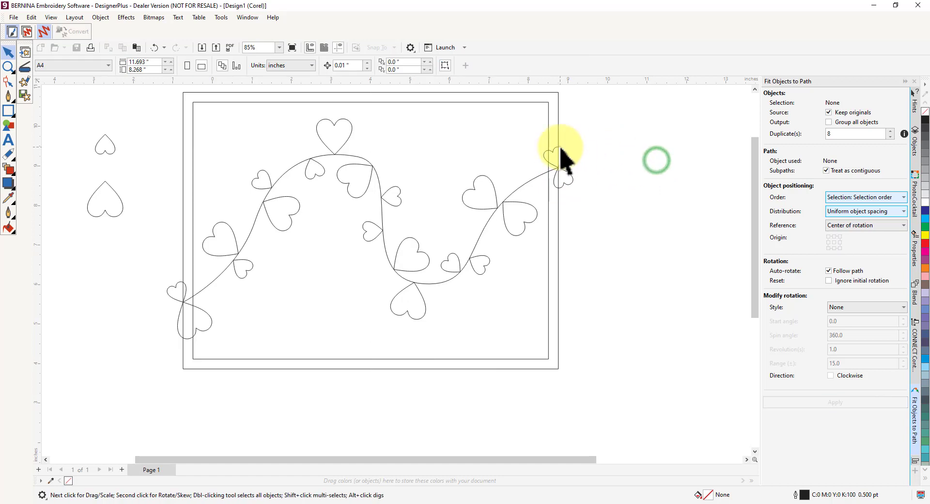
Step: Delete the pairs of hearts that overhang the outer rectangle at both ends of the curve
{"action": "left_click", "coordinate": [561, 155]}
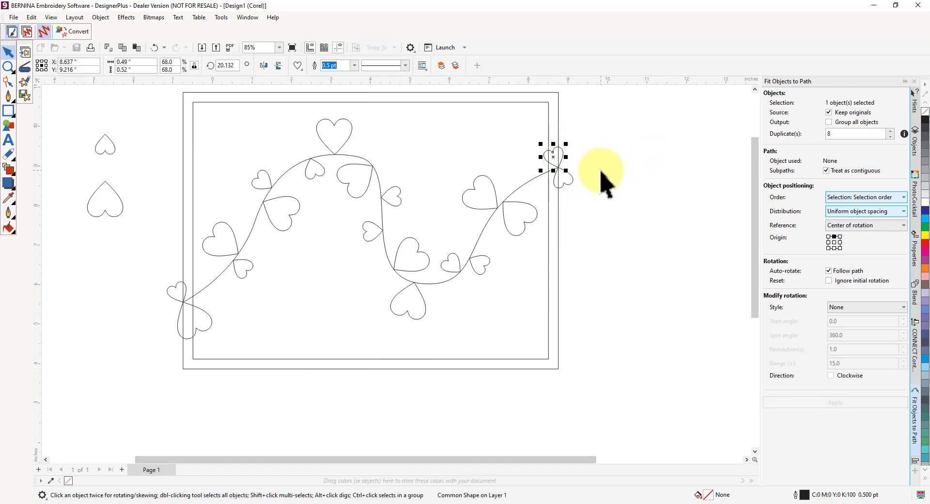
{"action": "left_click", "coordinate": [572, 181], "text": "shift"}
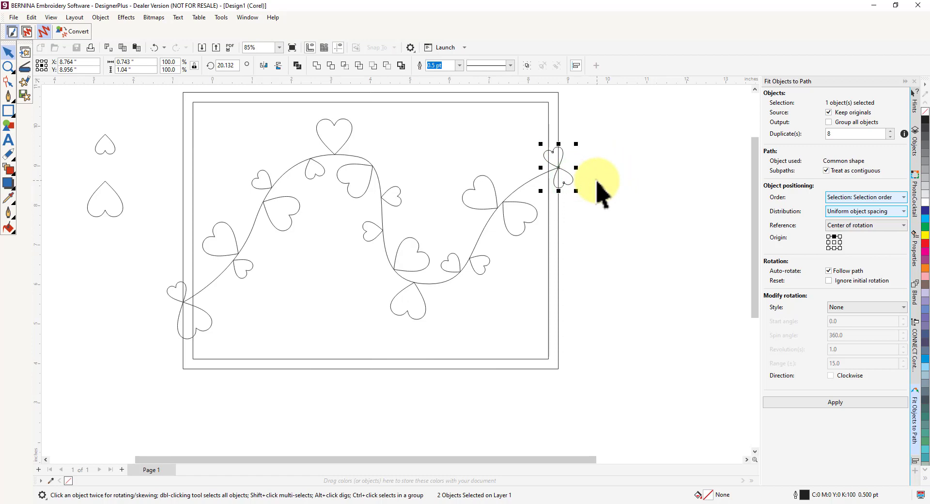
{"action": "key", "text": "Delete"}
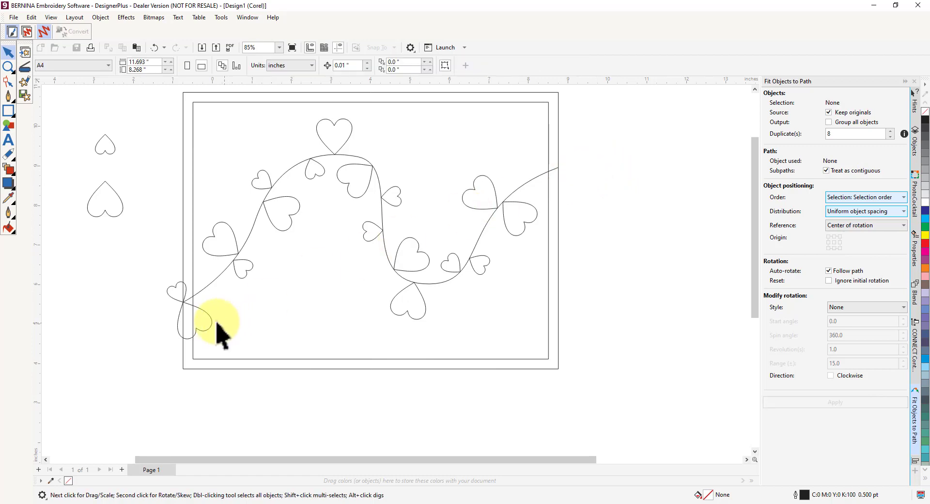
{"action": "left_click", "coordinate": [202, 329]}
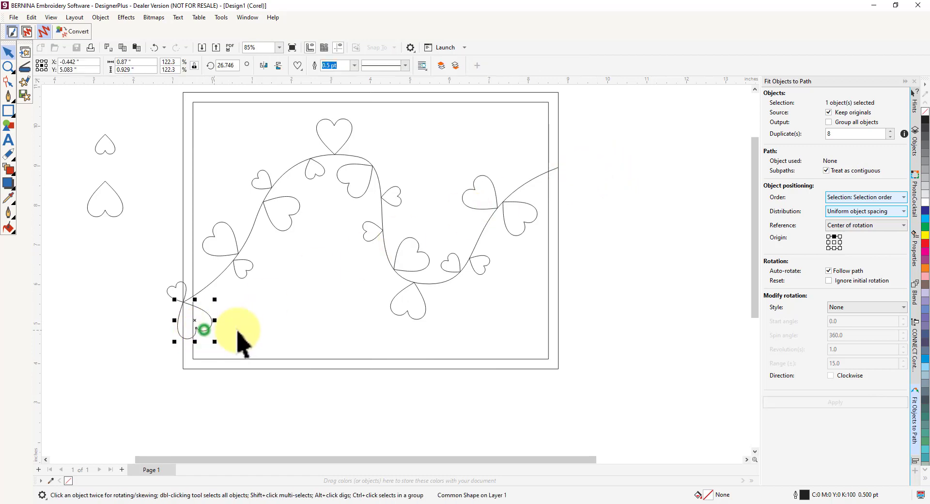
{"action": "left_click", "coordinate": [181, 283], "text": "shift"}
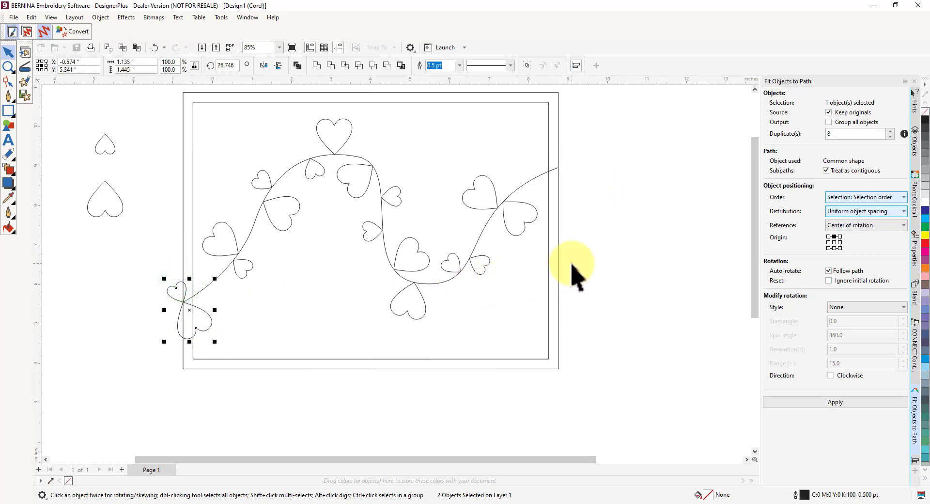
{"action": "key", "text": "Delete"}
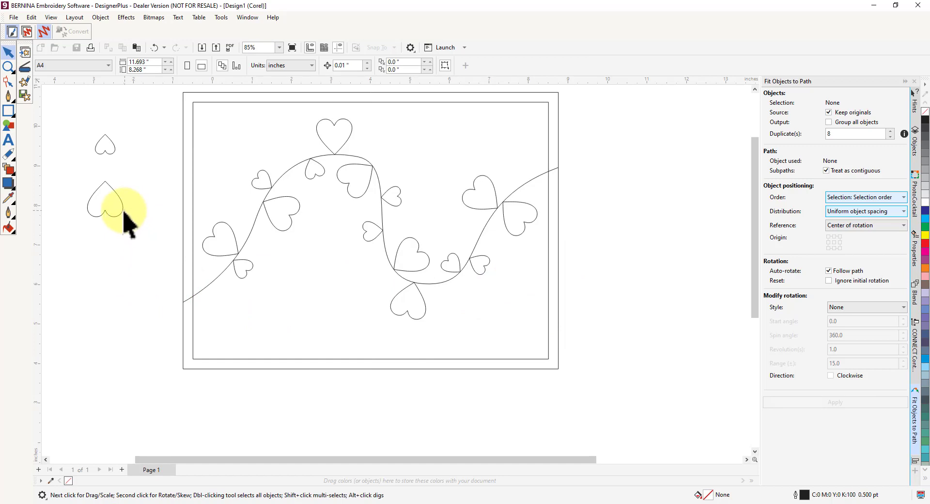
Step: Delete the two flipped source hearts, small and large, that sit beside the rectangles
{"action": "left_click", "coordinate": [123, 209]}
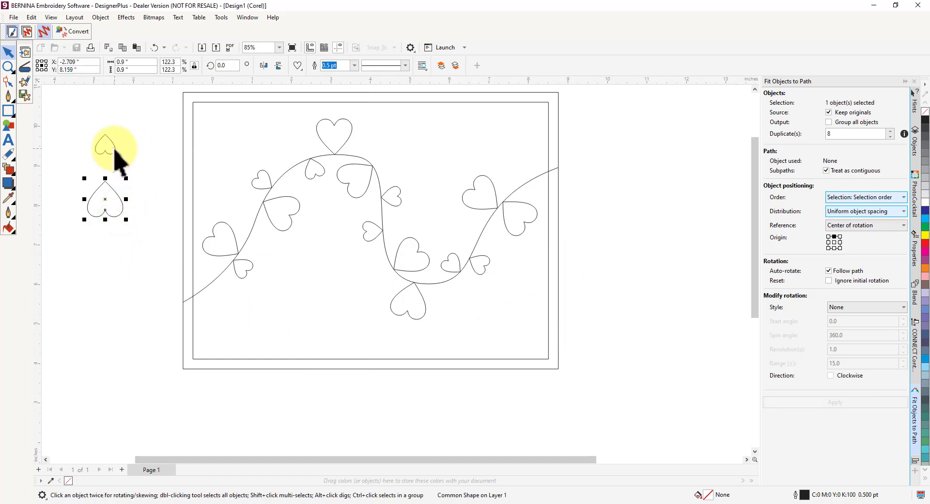
{"action": "left_click_drag", "start_coordinate": [60, 112], "coordinate": [155, 256]}
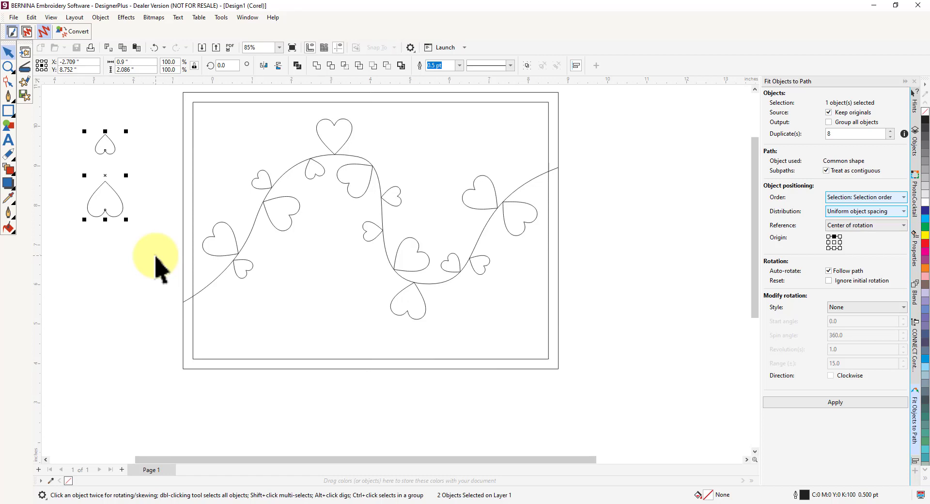
{"action": "left_click", "coordinate": [156, 257]}
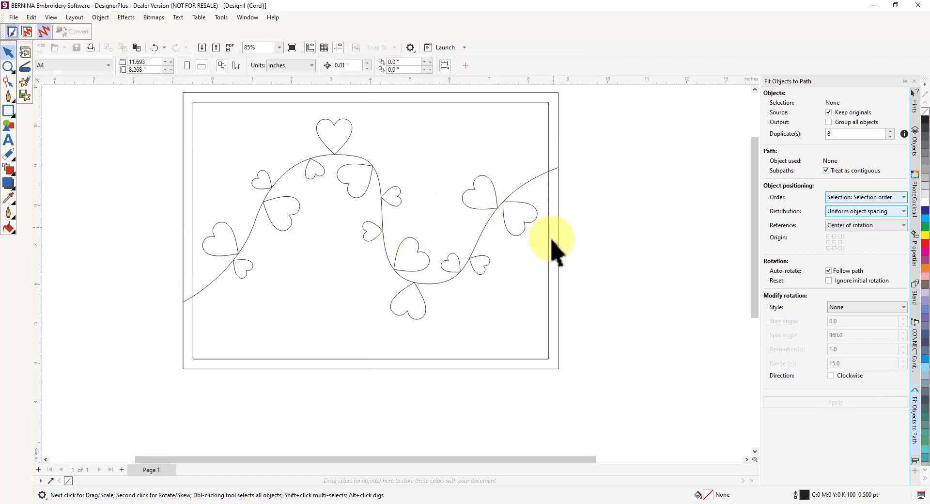
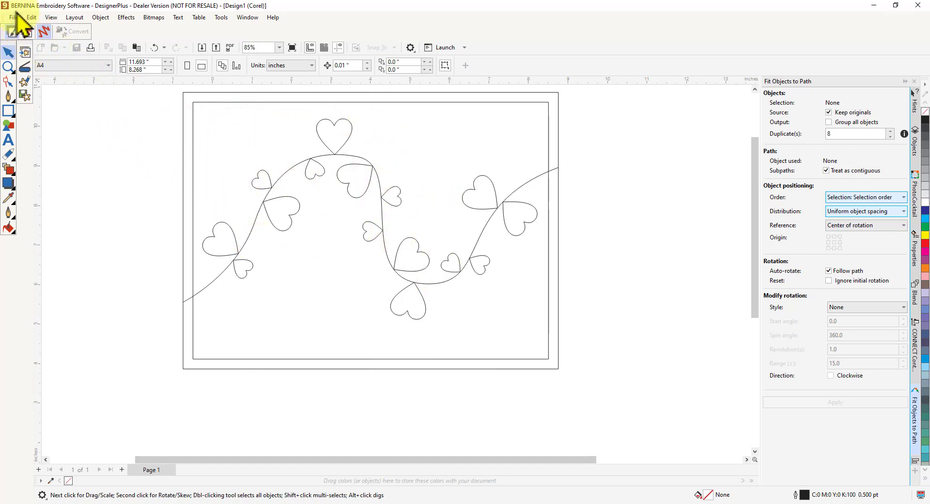
Step: Check which file formats are available for exporting the artwork, and leave without exporting
{"action": "left_click", "coordinate": [51, 17]}
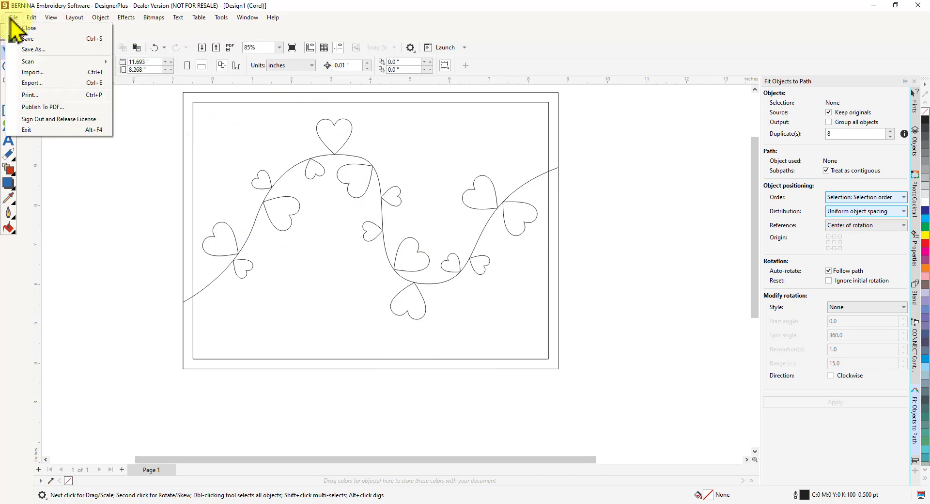
{"action": "left_click", "coordinate": [35, 81]}
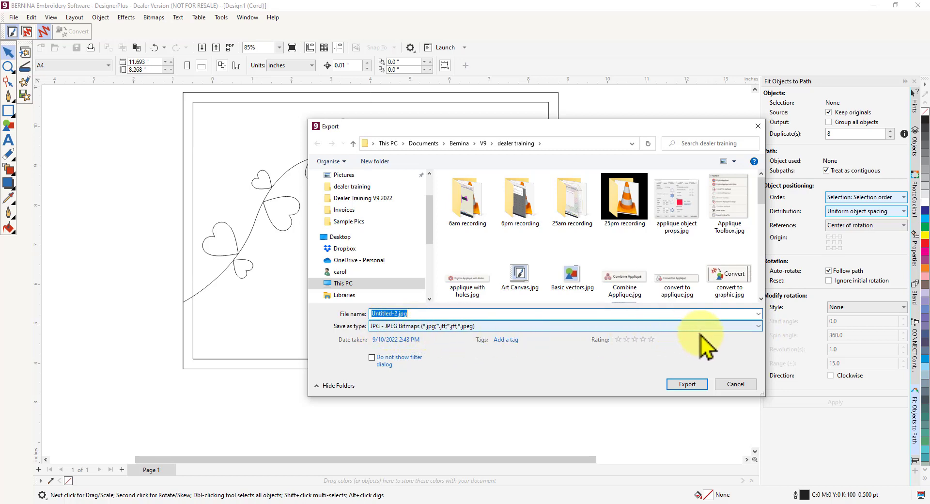
{"action": "left_click", "coordinate": [758, 327]}
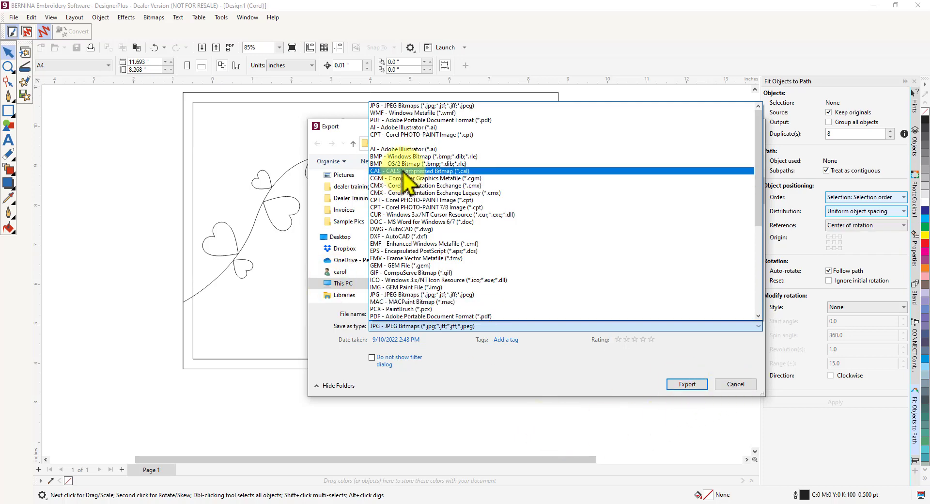
{"action": "left_click", "coordinate": [737, 384]}
{"action": "left_click", "coordinate": [736, 385]}
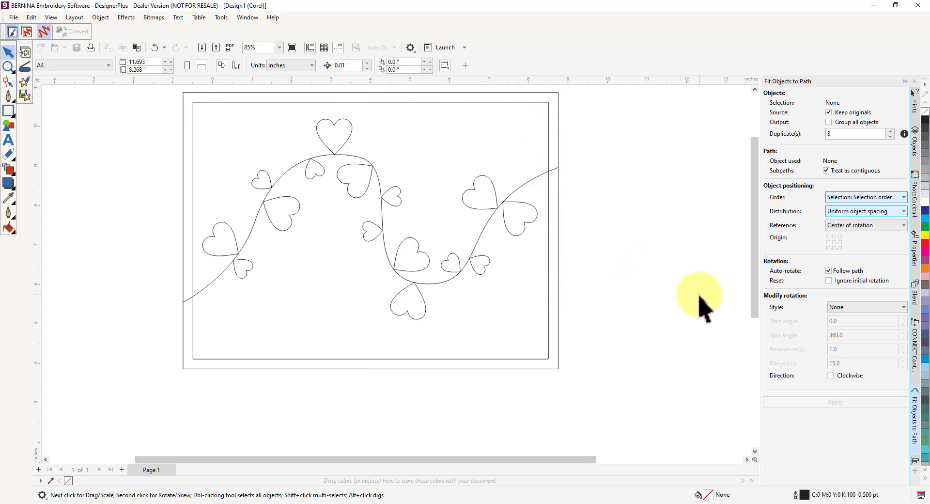
Step: Convert all the hearts and the wavy curve to embroidery, leaving out the two rectangles, and show them in TrueView
{"action": "left_click", "coordinate": [915, 145]}
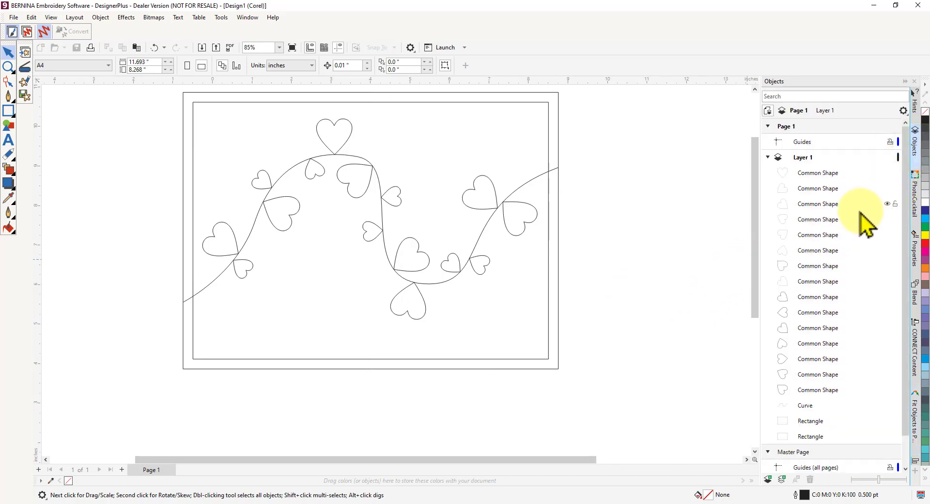
{"action": "left_click", "coordinate": [818, 174]}
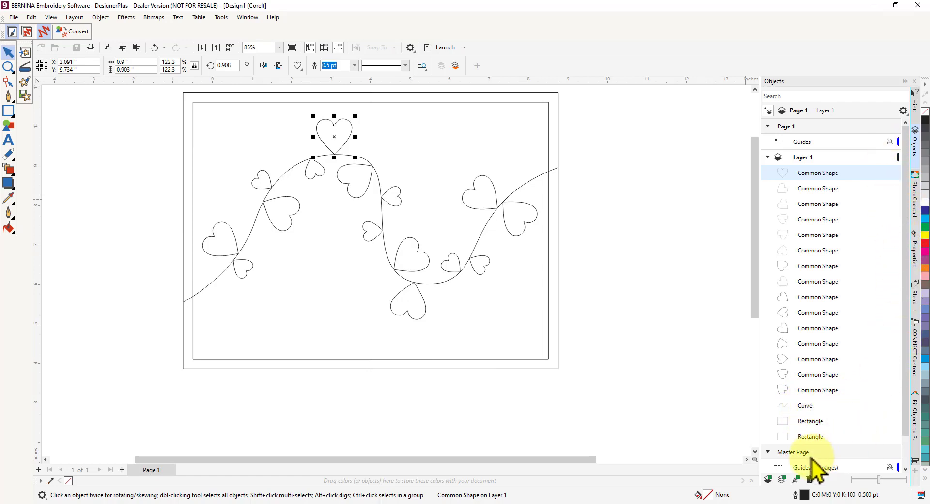
{"action": "left_click", "coordinate": [808, 407], "text": "shift"}
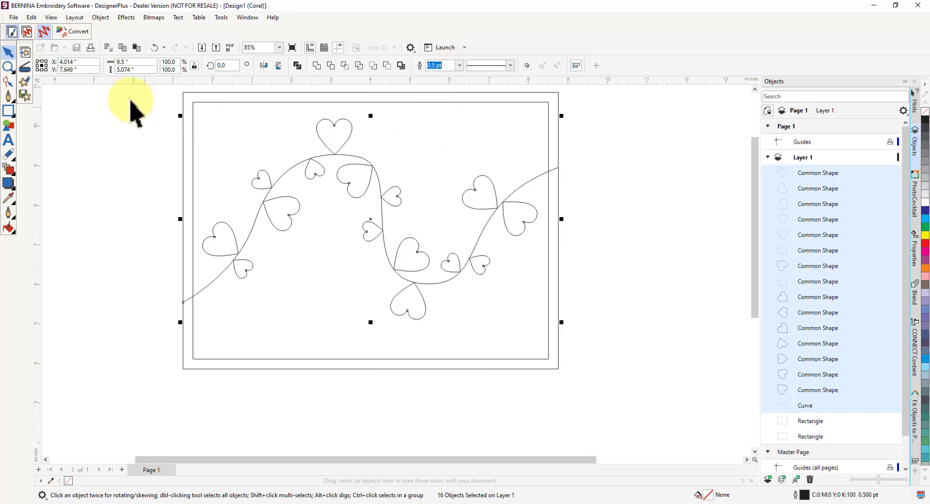
{"action": "left_click", "coordinate": [79, 35]}
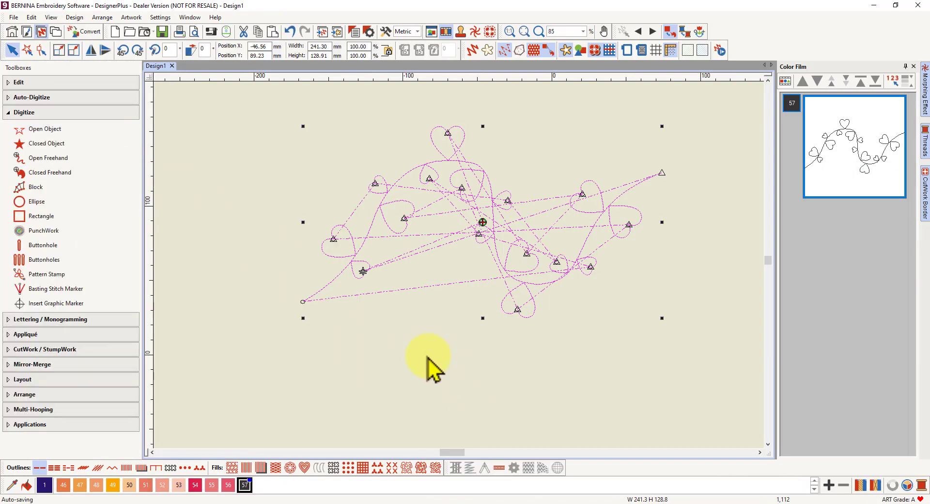
{"action": "left_click", "coordinate": [472, 50]}
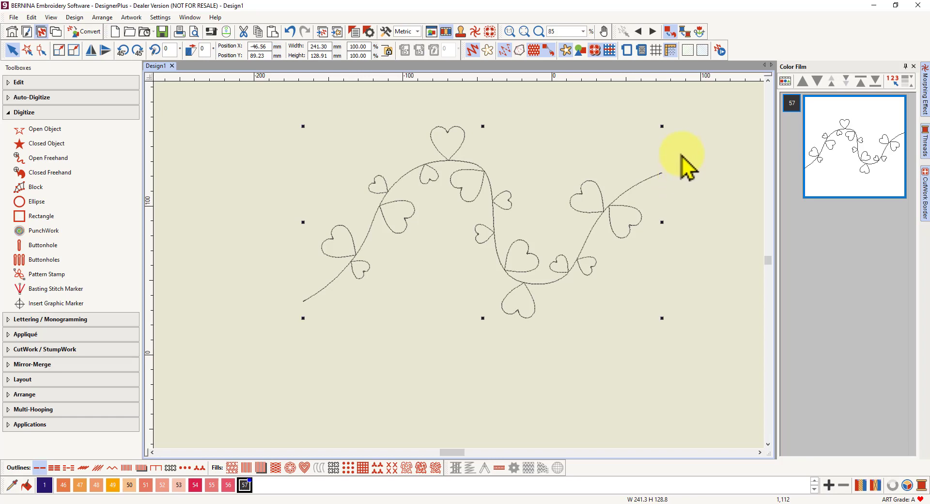
Step: Apply a Blackwork Run to the converted hearts and curve, with the entry point at the curve's lower-left end
{"action": "left_click", "coordinate": [471, 50]}
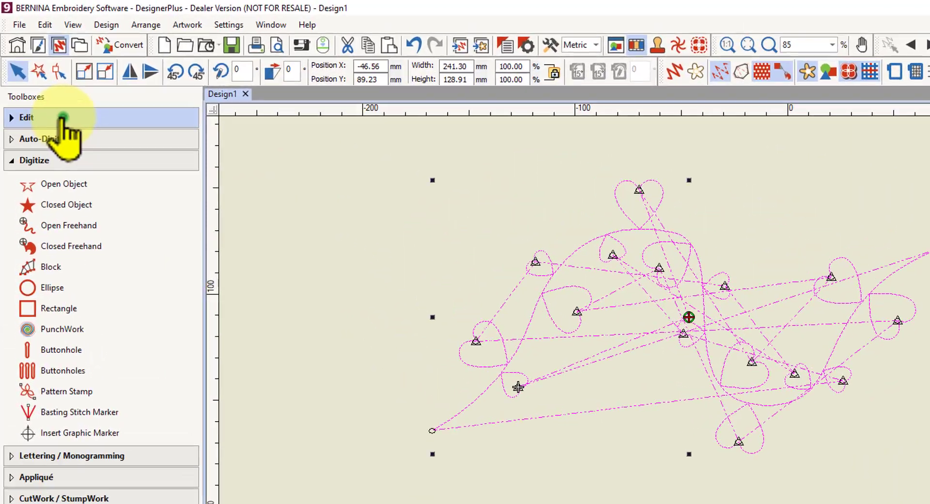
{"action": "left_click", "coordinate": [47, 82]}
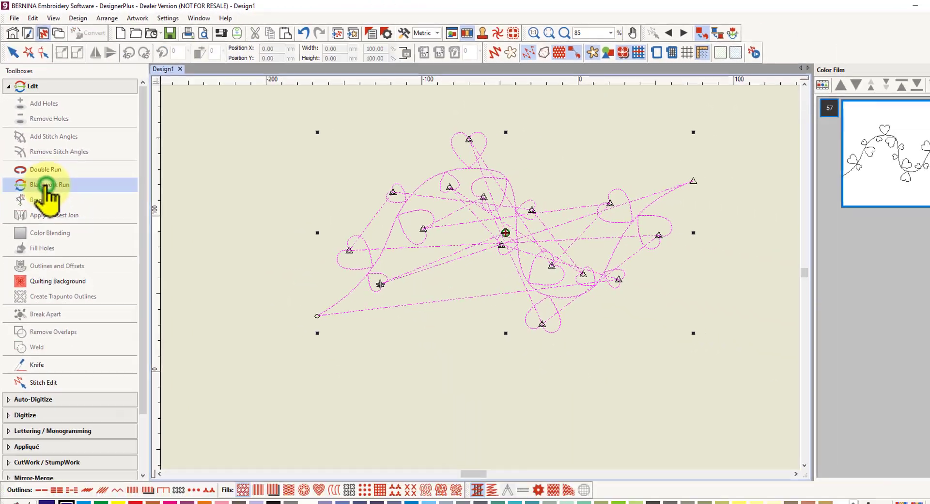
{"action": "left_click", "coordinate": [81, 331]}
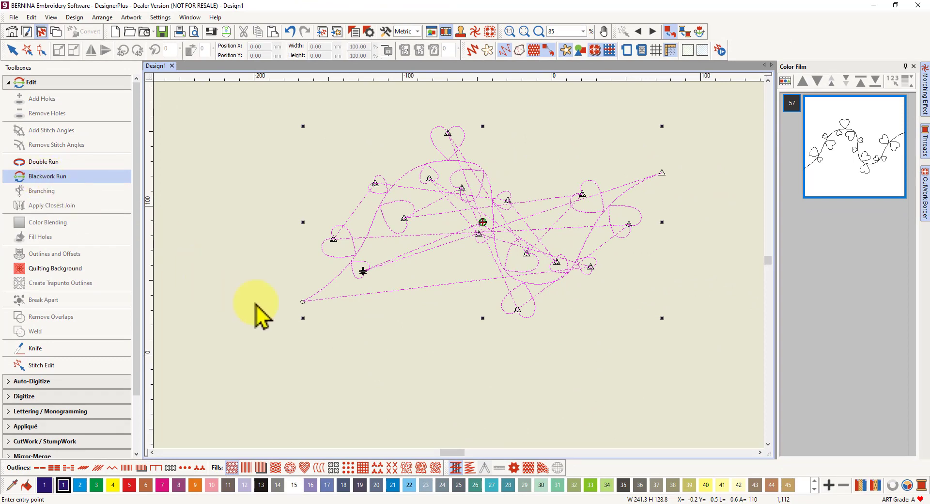
{"action": "left_click", "coordinate": [302, 302]}
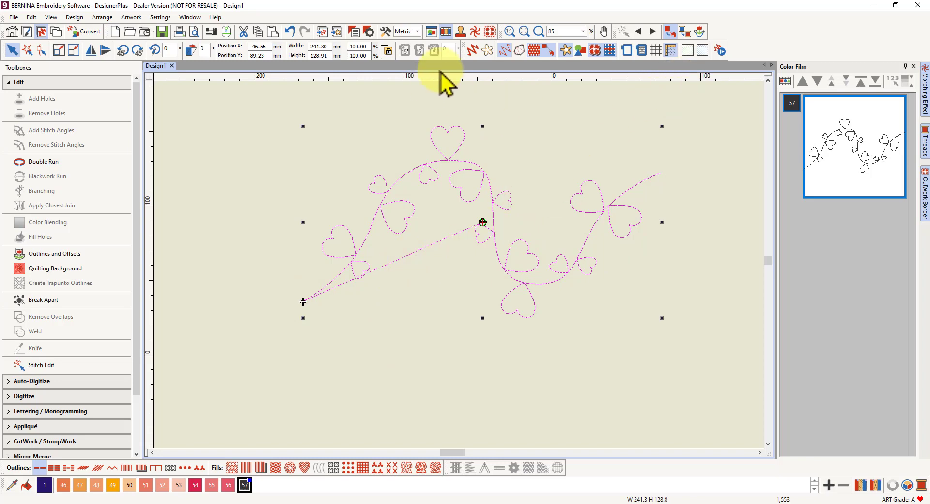
{"action": "left_click", "coordinate": [470, 54]}
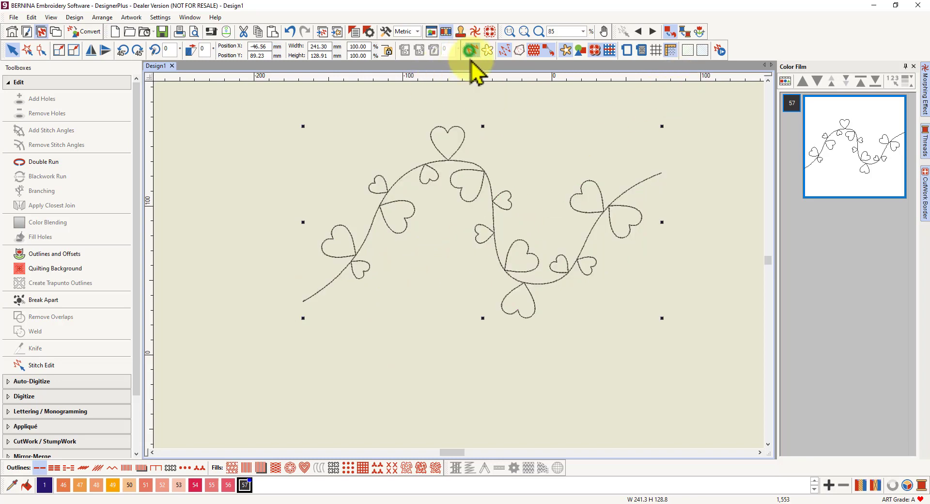
Step: Play back the stitching sequence of the Blackwork Run at varying speeds and stop the playback
{"action": "left_click", "coordinate": [720, 51]}
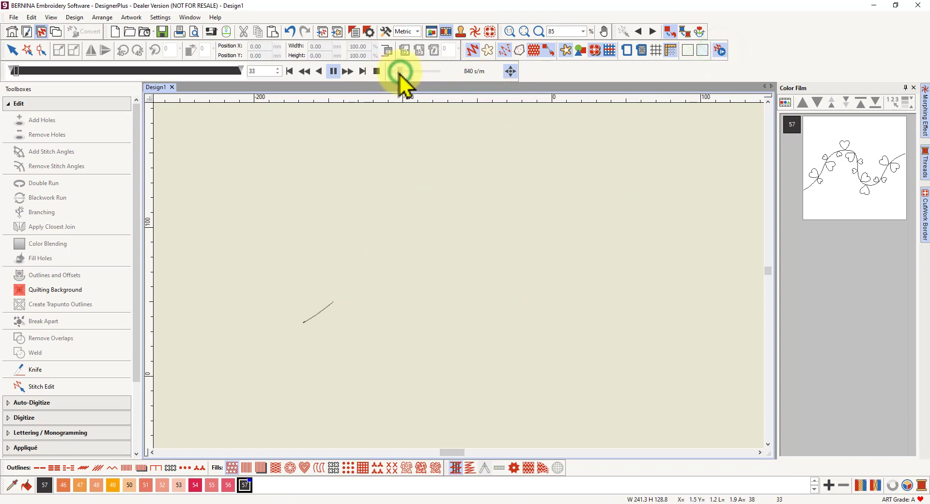
{"action": "left_click_drag", "start_coordinate": [401, 73], "coordinate": [399, 73]}
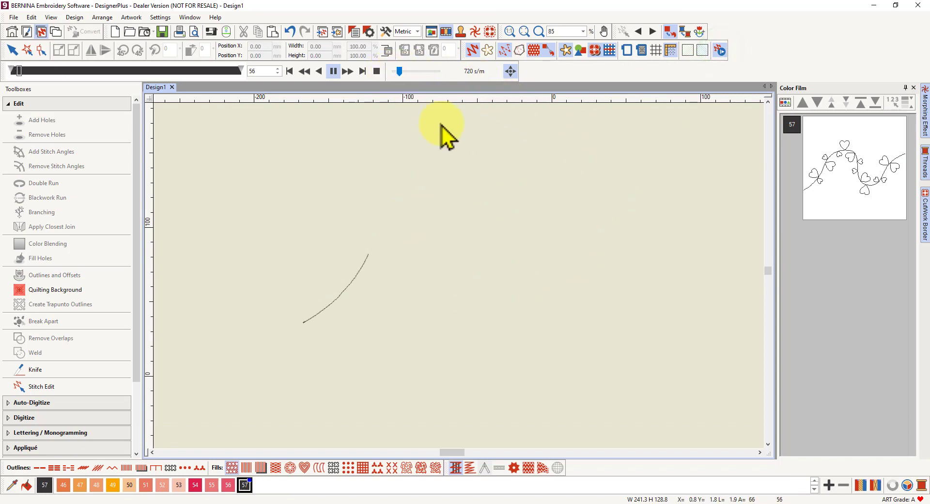
{"action": "left_click_drag", "start_coordinate": [400, 71], "coordinate": [415, 71]}
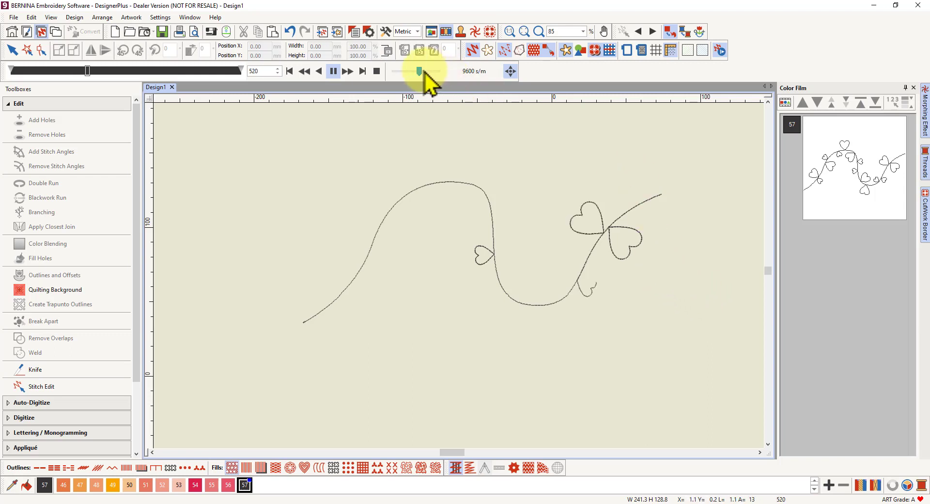
{"action": "left_click_drag", "start_coordinate": [420, 73], "coordinate": [402, 73]}
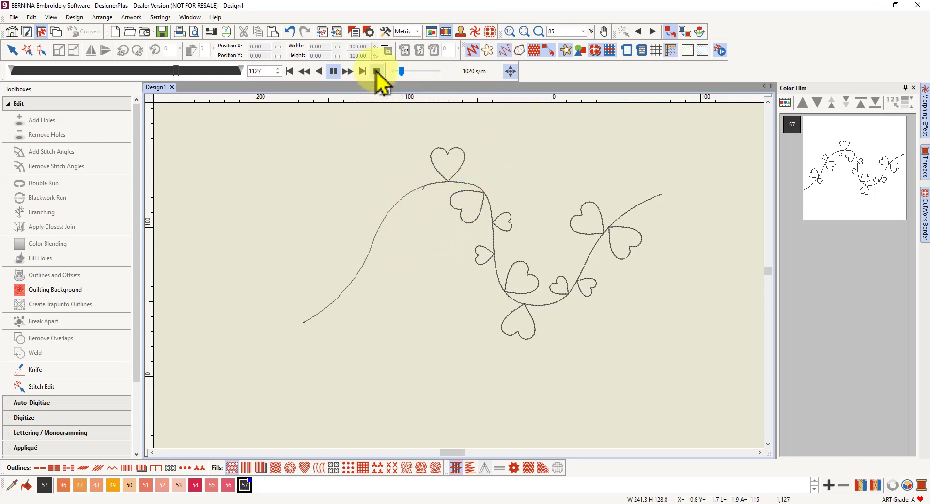
{"action": "left_click", "coordinate": [376, 71]}
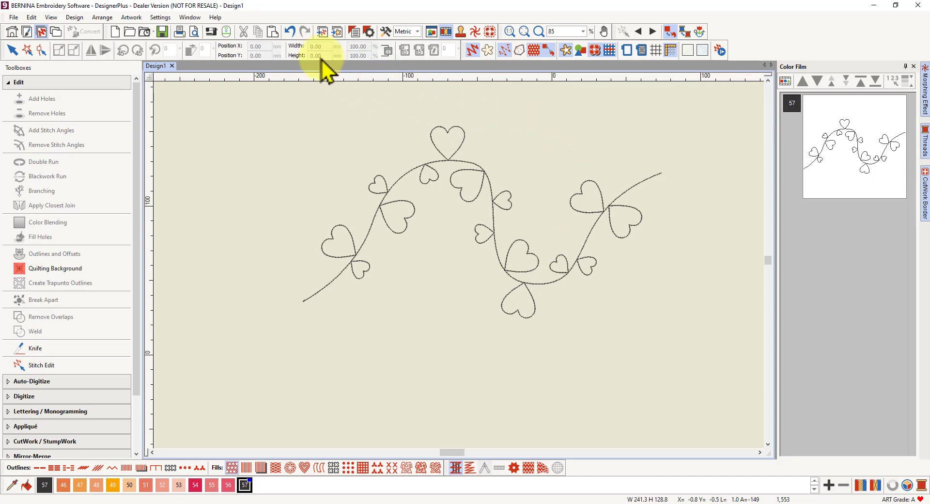
Step: Undo the Blackwork Run and turn off TrueView to expose the connectors between the objects
{"action": "left_click", "coordinate": [290, 31]}
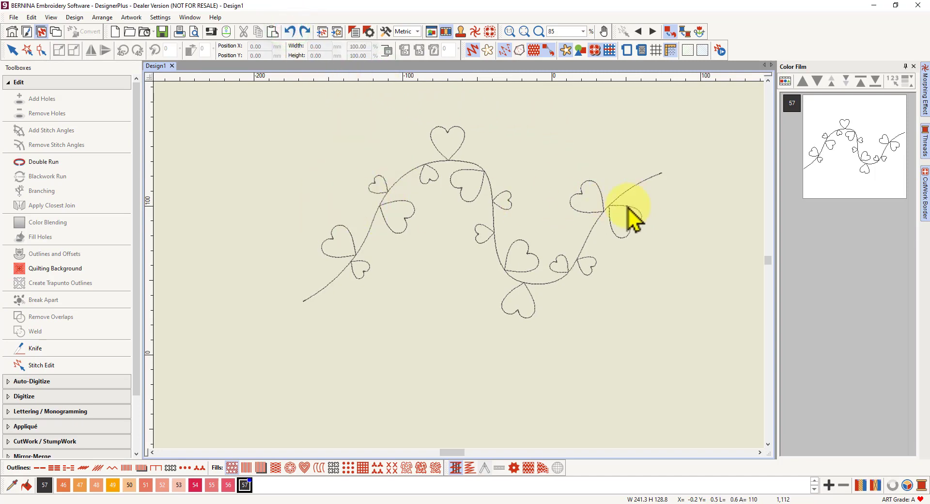
{"action": "left_click", "coordinate": [473, 51]}
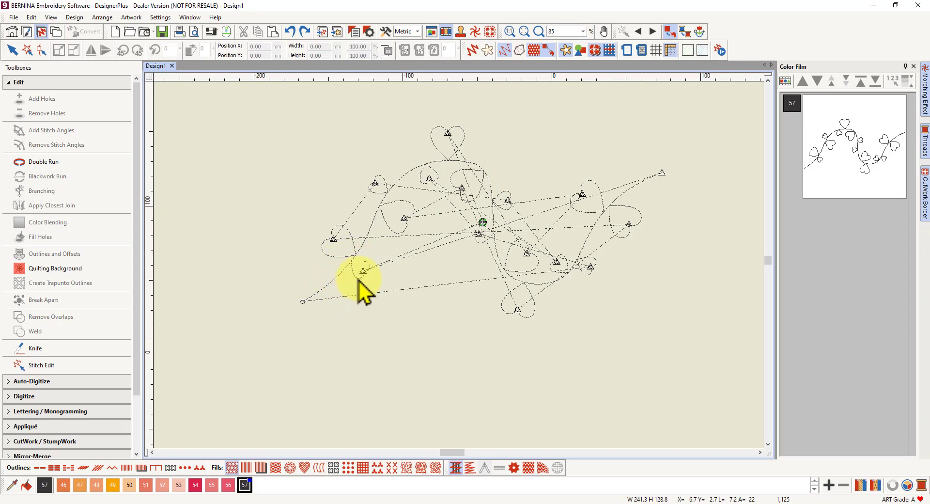
Step: List the objects individually in the Color Film and select only the wavy curve
{"action": "scroll", "coordinate": [347, 291], "scroll_direction": "up", "scroll_amount": 5}
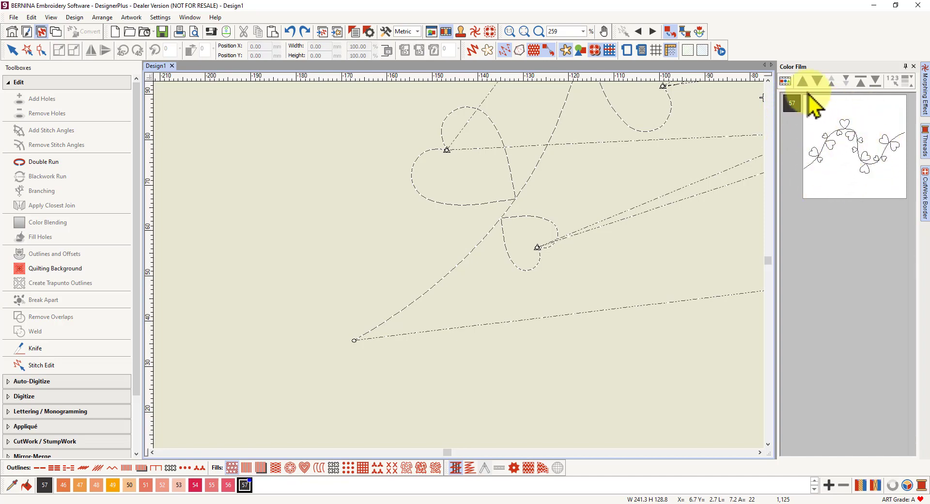
{"action": "left_click", "coordinate": [786, 81]}
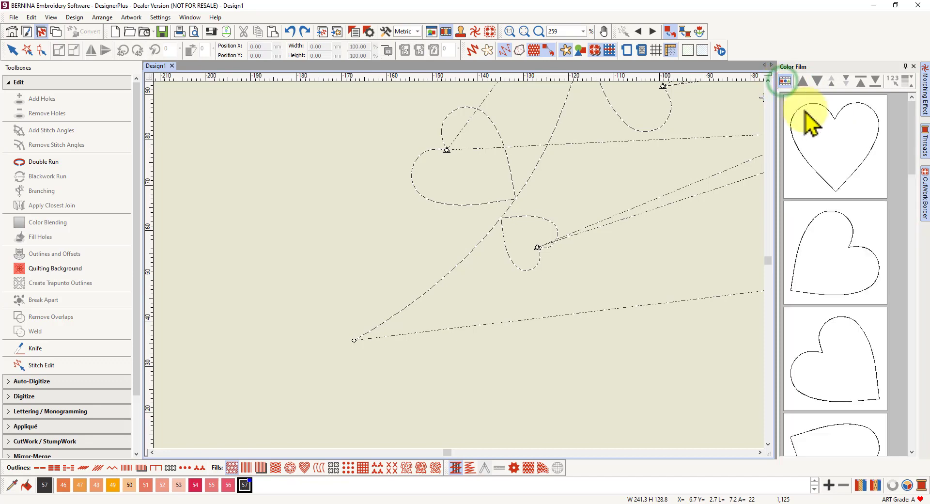
{"action": "left_click_drag", "start_coordinate": [911, 143], "coordinate": [918, 440]}
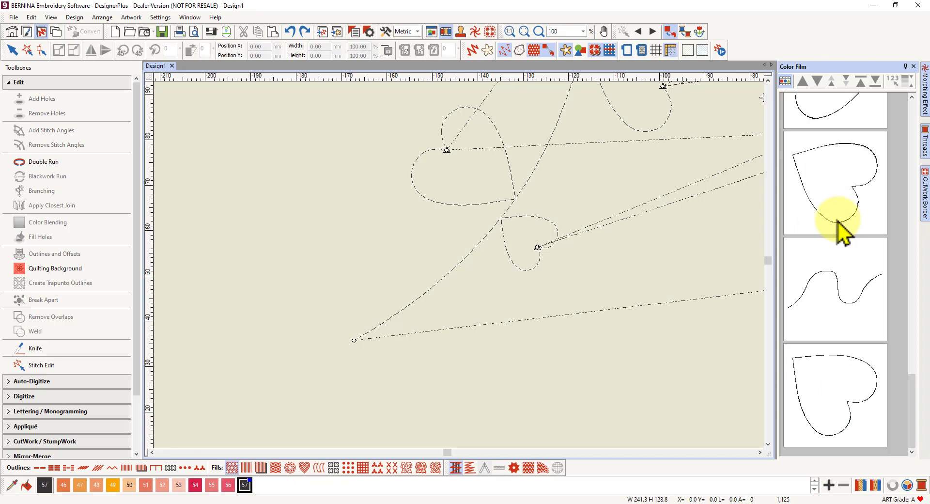
{"action": "left_click", "coordinate": [841, 296]}
{"action": "scroll", "coordinate": [484, 281], "scroll_direction": "down", "scroll_amount": 2}
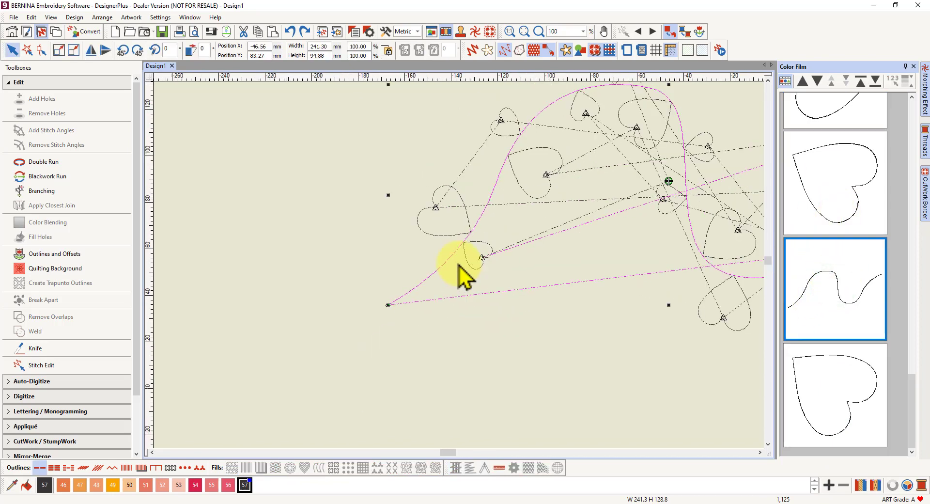
{"action": "scroll", "coordinate": [461, 271], "scroll_direction": "down", "scroll_amount": 2}
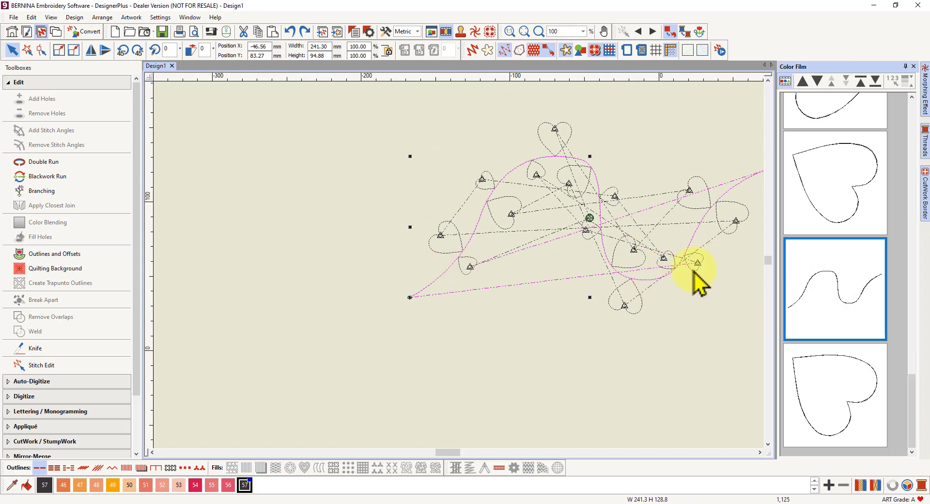
{"action": "scroll", "coordinate": [466, 269], "scroll_direction": "down", "scroll_amount": 1}
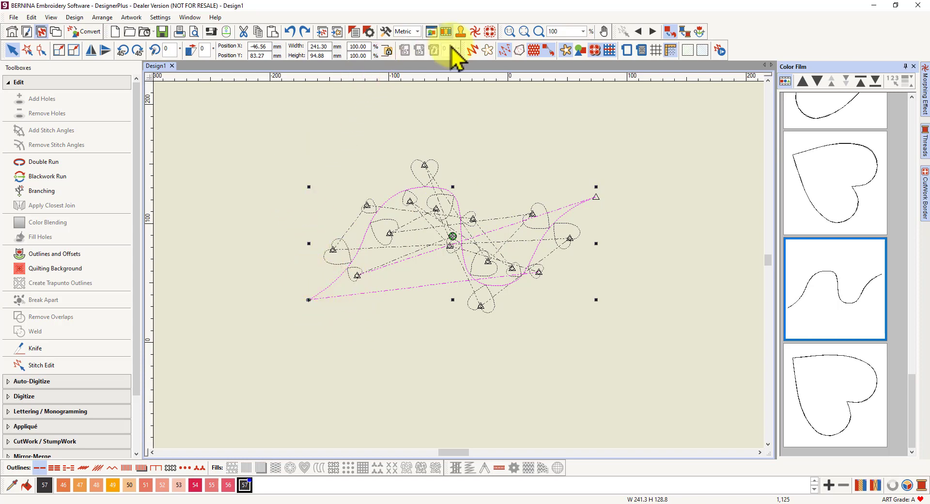
Step: Restore TrueView and begin a Knife line that crosses the wavy curve at the tips of the two hearts nearest its lower-left end
{"action": "left_click", "coordinate": [469, 50]}
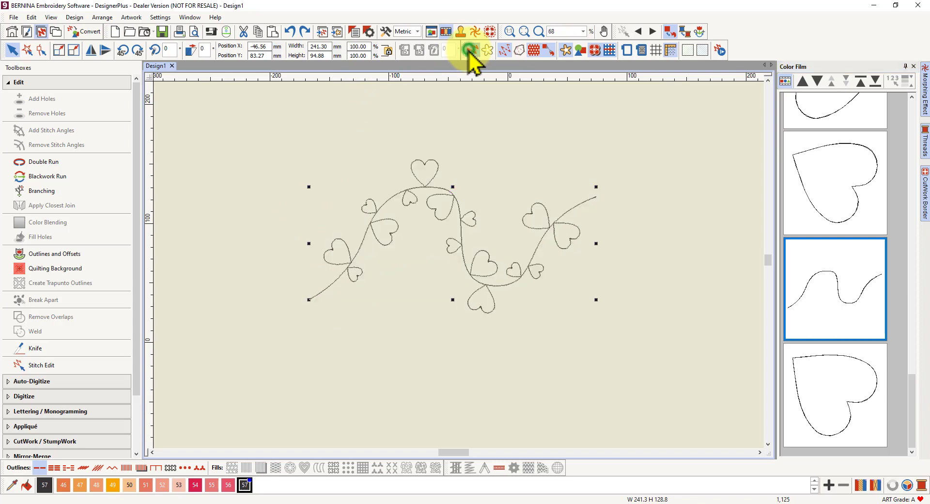
{"action": "scroll", "coordinate": [415, 274], "scroll_direction": "up", "scroll_amount": 1}
{"action": "scroll", "coordinate": [458, 266], "scroll_direction": "up", "scroll_amount": 1}
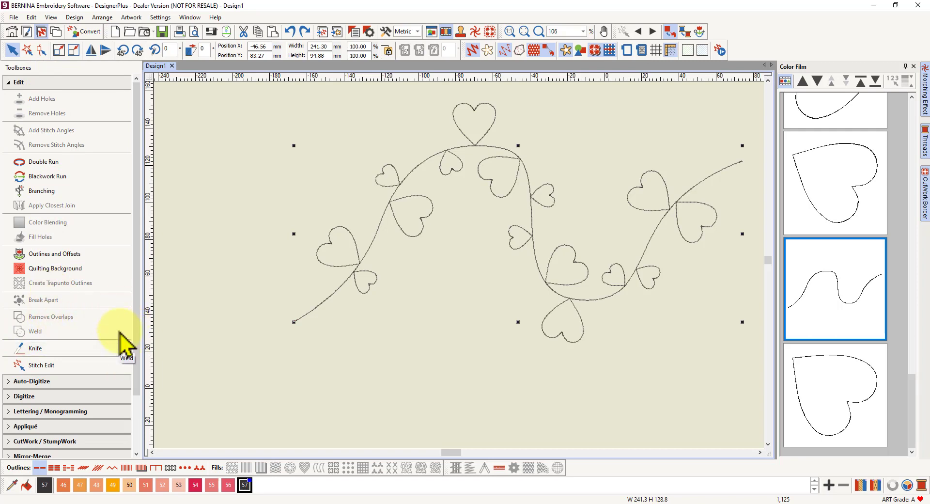
{"action": "left_click", "coordinate": [35, 350]}
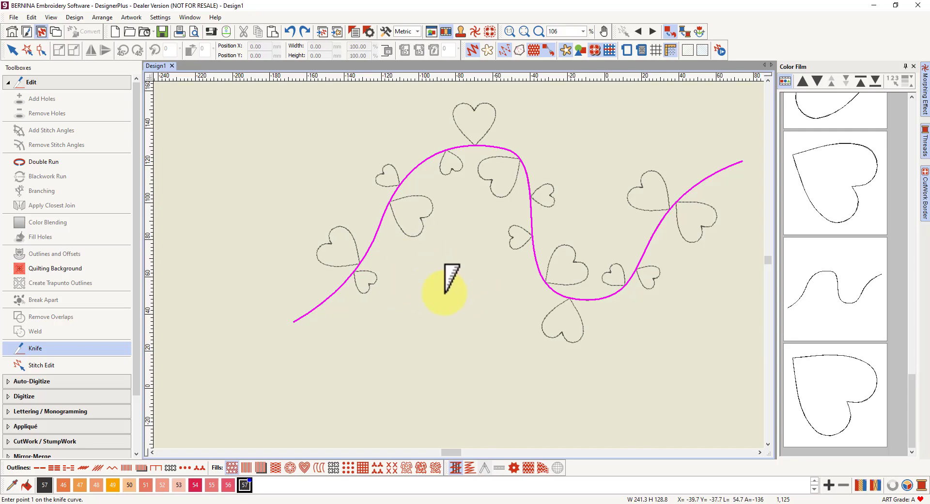
{"action": "scroll", "coordinate": [364, 261], "scroll_direction": "up", "scroll_amount": 5}
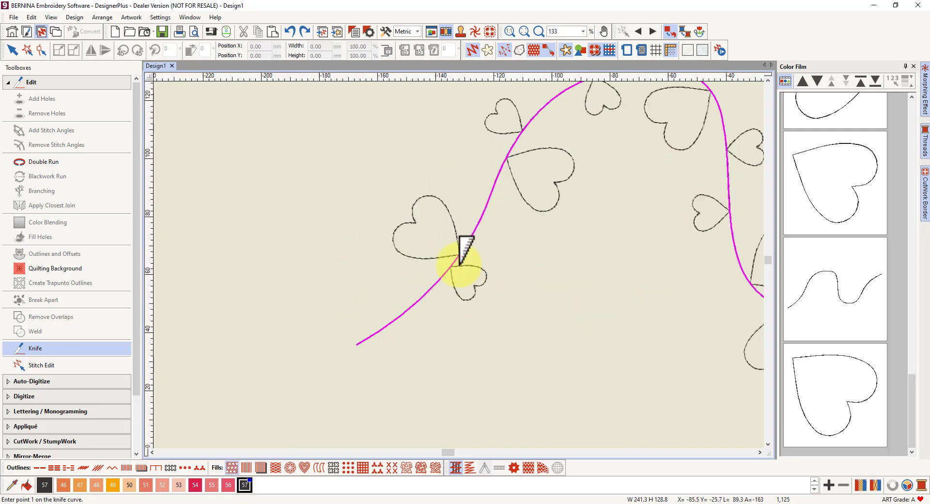
{"action": "scroll", "coordinate": [459, 265], "scroll_direction": "up", "scroll_amount": 2}
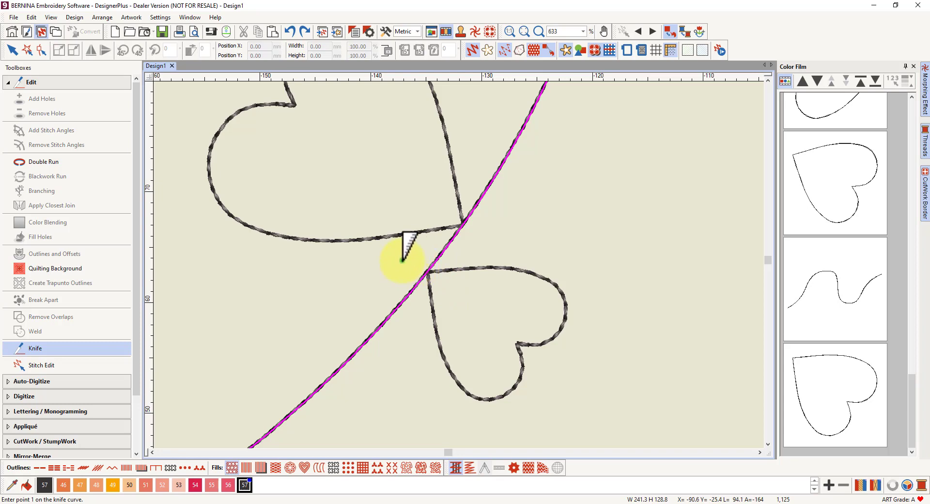
{"action": "left_click", "coordinate": [402, 260]}
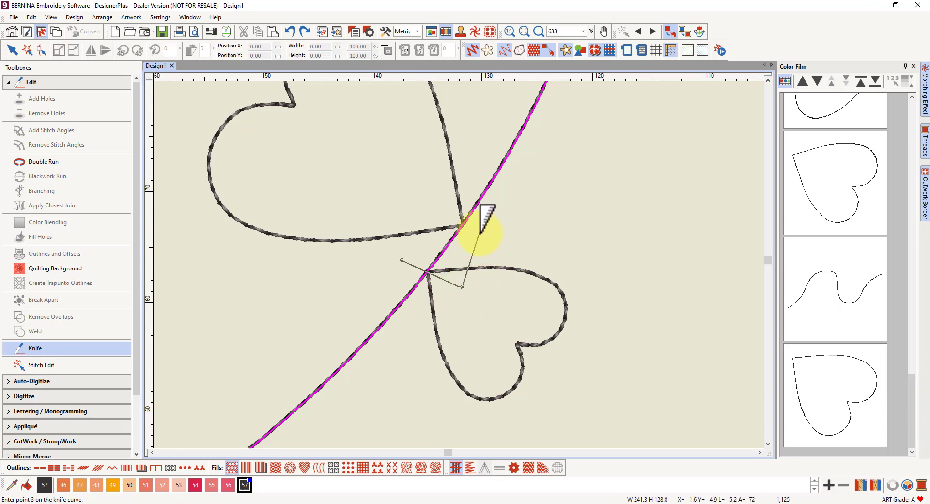
{"action": "left_click", "coordinate": [479, 233]}
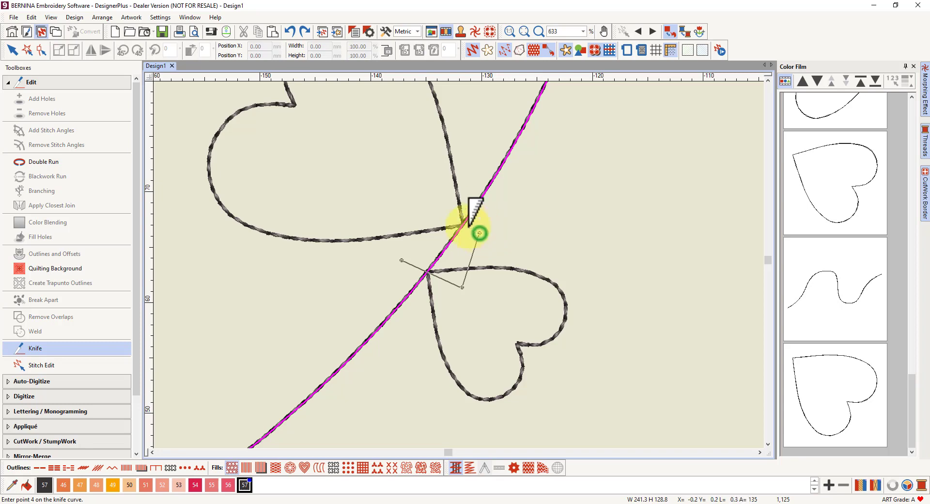
{"action": "left_click", "coordinate": [443, 212]}
Step: Continue the Knife line up the rising part of the curve, crossing it at the large inner heart and the small outer heart
{"action": "scroll", "coordinate": [443, 212], "scroll_direction": "down", "scroll_amount": 5}
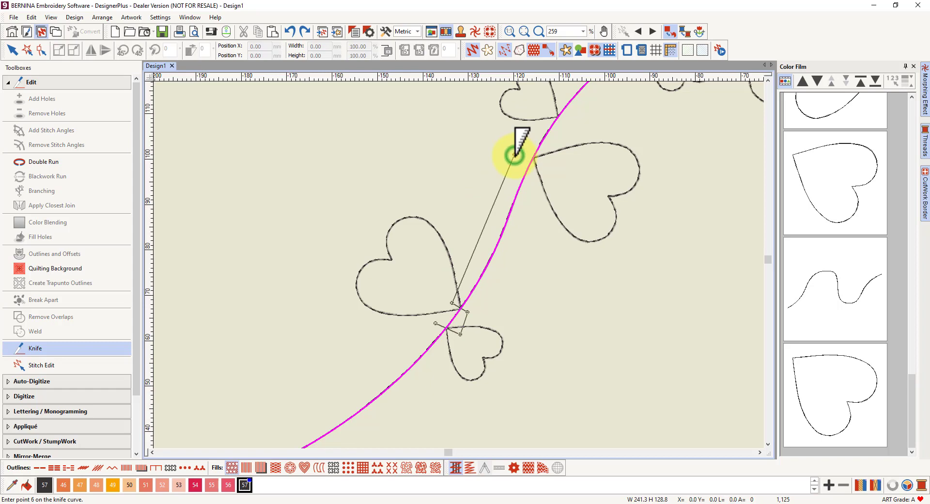
{"action": "scroll", "coordinate": [519, 152], "scroll_direction": "up", "scroll_amount": 4}
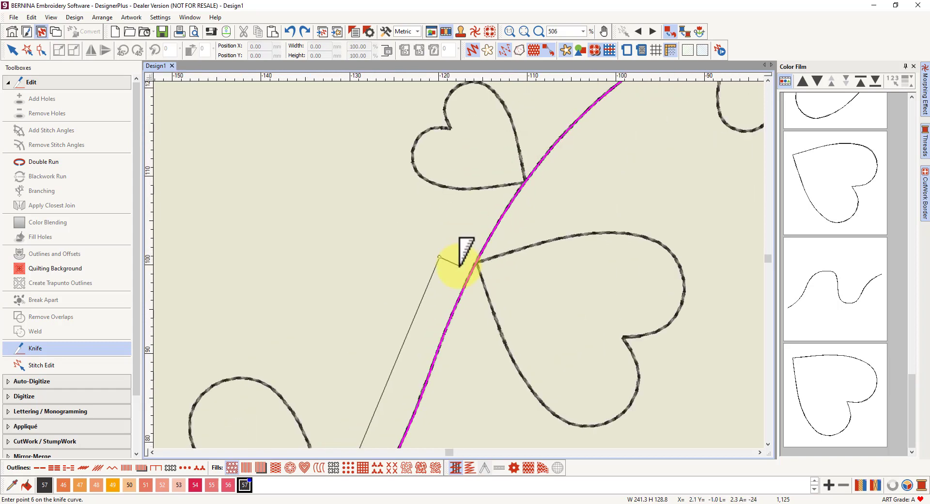
{"action": "left_click", "coordinate": [504, 267]}
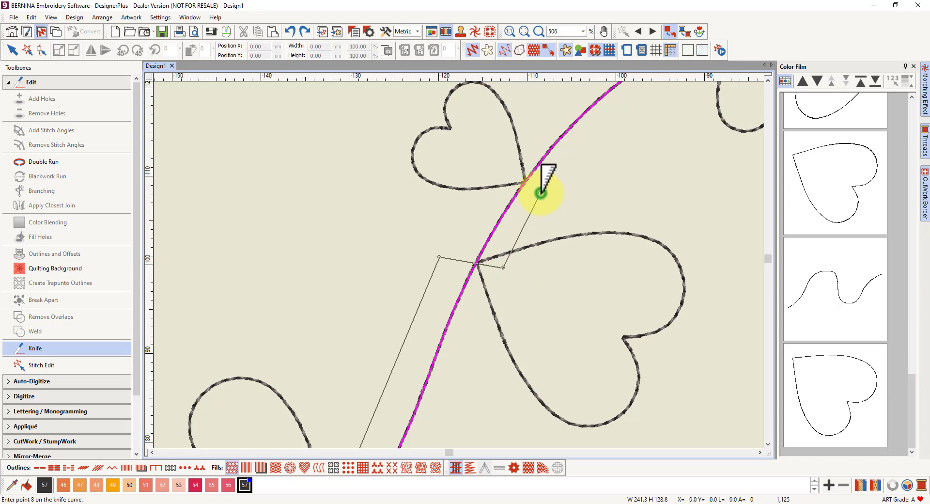
{"action": "left_click", "coordinate": [541, 193]}
{"action": "scroll", "coordinate": [507, 166], "scroll_direction": "down", "scroll_amount": 1}
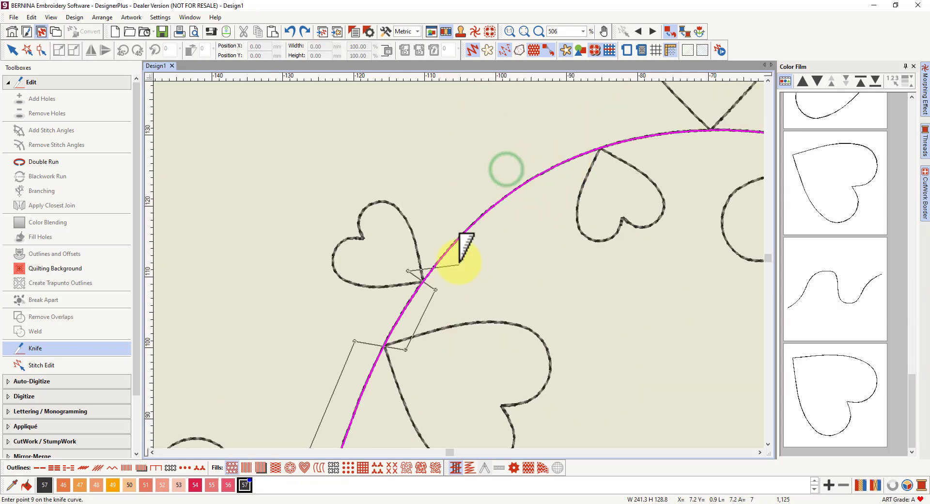
Step: Carry the Knife line over the crest, crossing the curve at the small heart beneath, the heart on top and the large heart at the bend
{"action": "scroll", "coordinate": [460, 262], "scroll_direction": "down", "scroll_amount": 2}
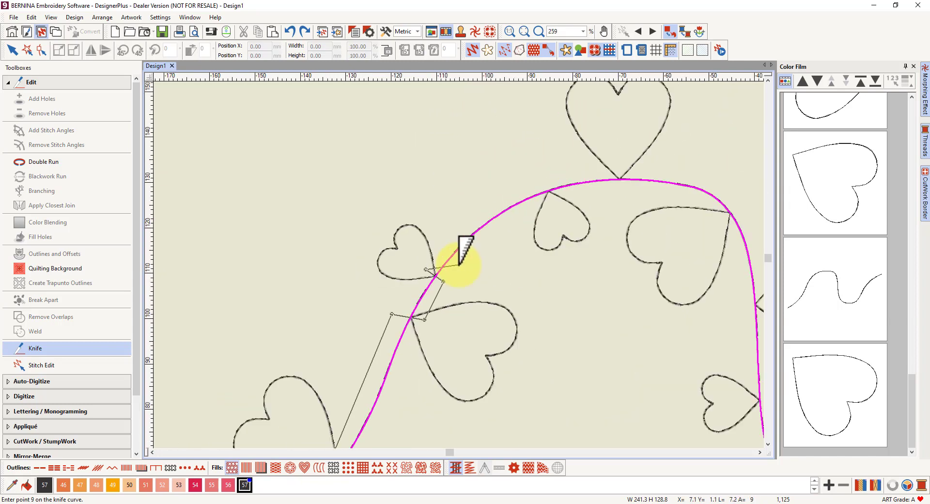
{"action": "left_click", "coordinate": [473, 204]}
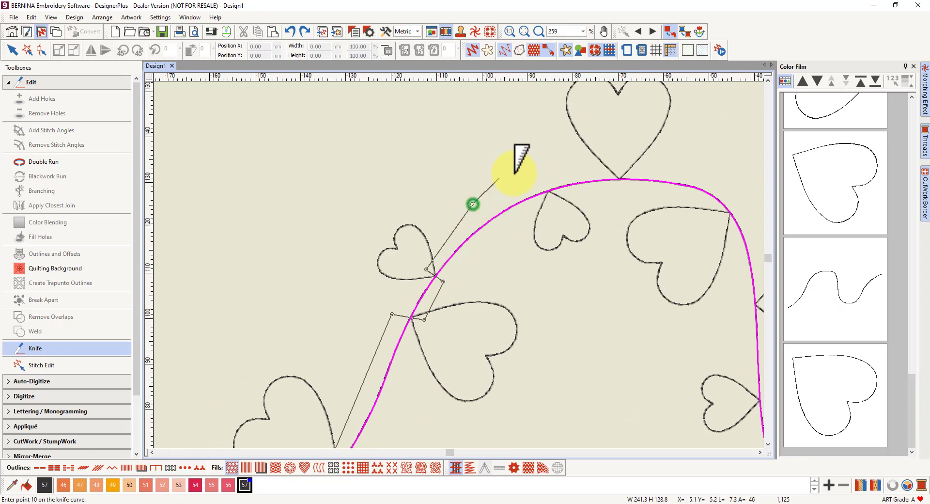
{"action": "left_click", "coordinate": [543, 180]}
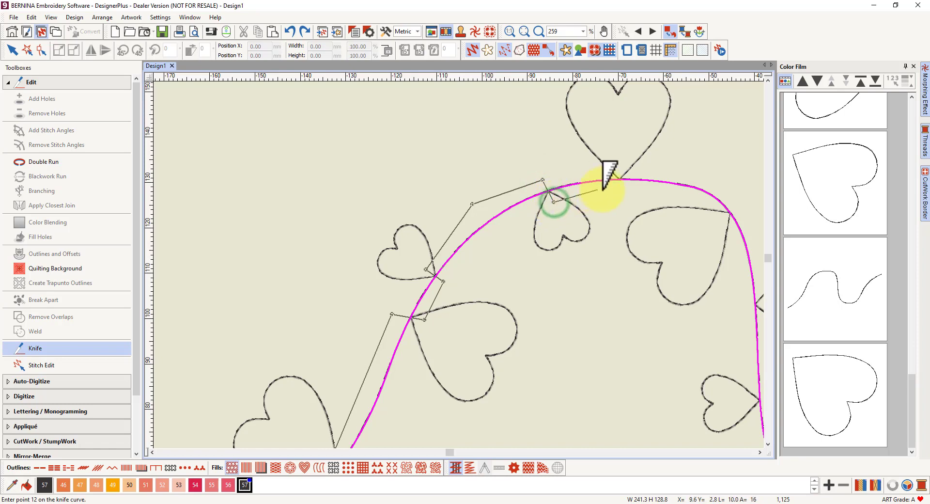
{"action": "left_click", "coordinate": [619, 191]}
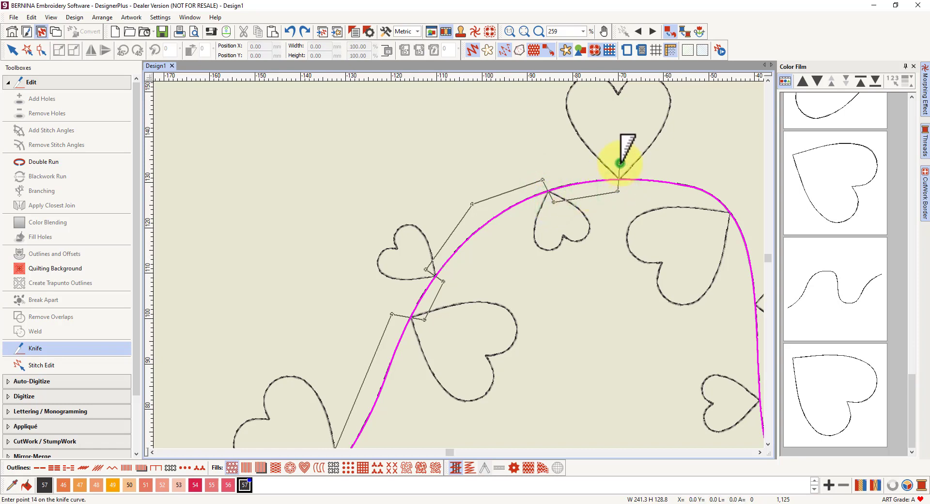
{"action": "left_click", "coordinate": [720, 178]}
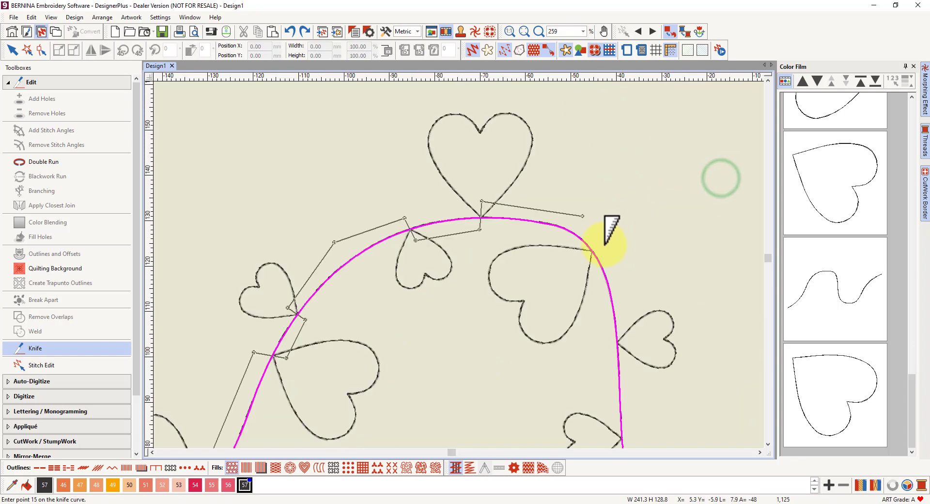
{"action": "left_click", "coordinate": [602, 243]}
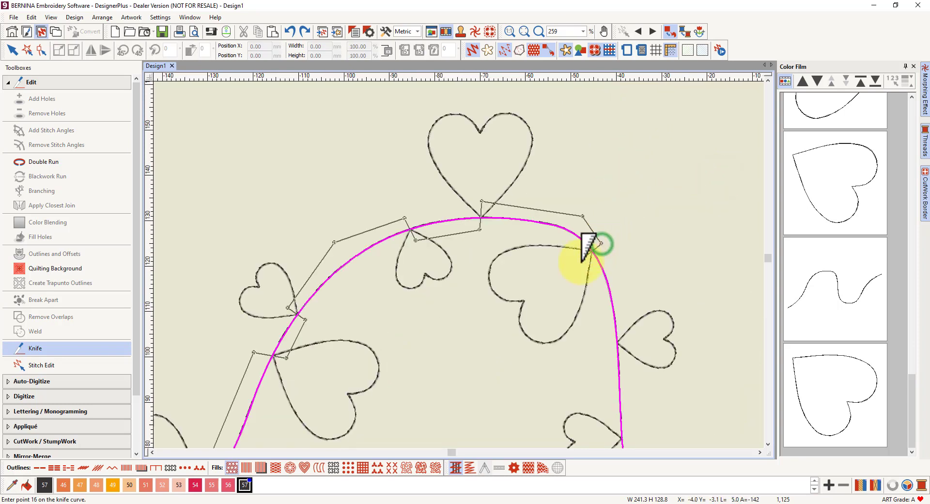
{"action": "left_click", "coordinate": [579, 262]}
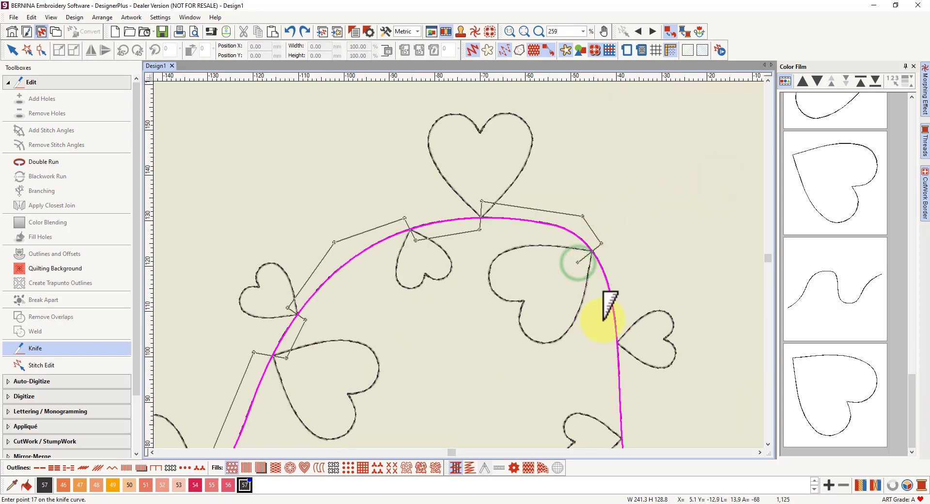
Step: Extend the Knife line down the descending section, crossing the curve at its two small hearts and the large heart near the trough
{"action": "left_click", "coordinate": [605, 345]}
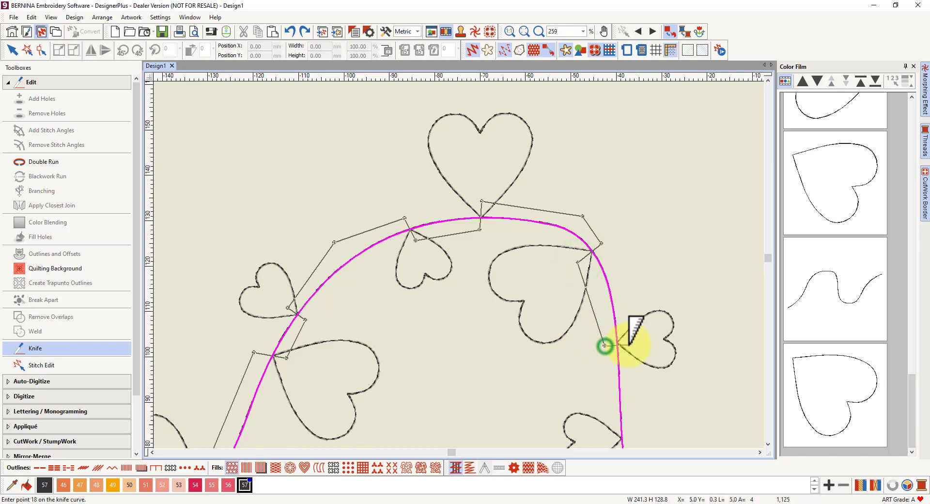
{"action": "left_click", "coordinate": [633, 338]}
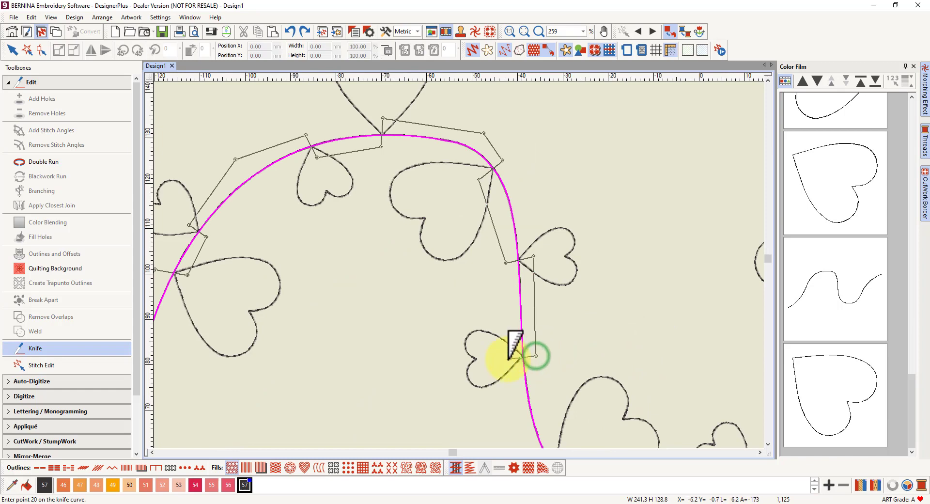
{"action": "left_click", "coordinate": [508, 357]}
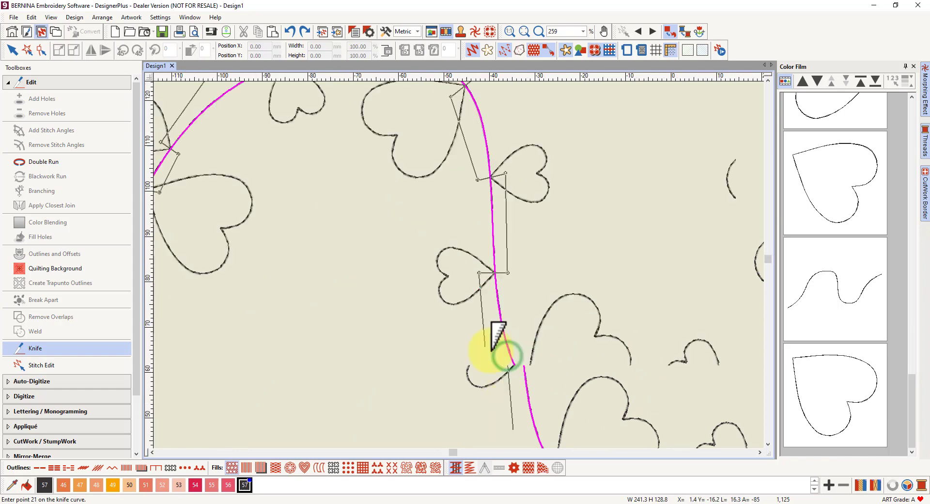
{"action": "left_click", "coordinate": [507, 403]}
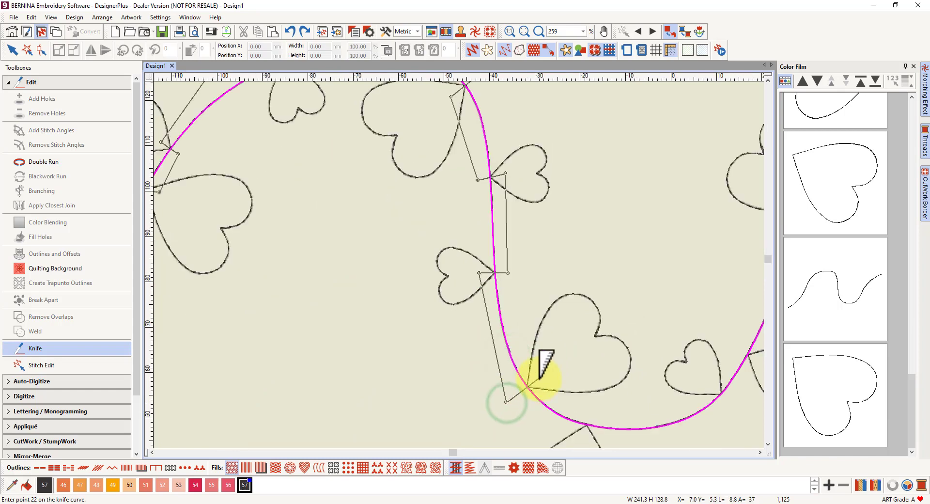
{"action": "left_click", "coordinate": [539, 378]}
Step: Continue the Knife line around the trough, crossing the curve at the heart hanging below it and at the two small hearts beyond
{"action": "left_click", "coordinate": [590, 407]}
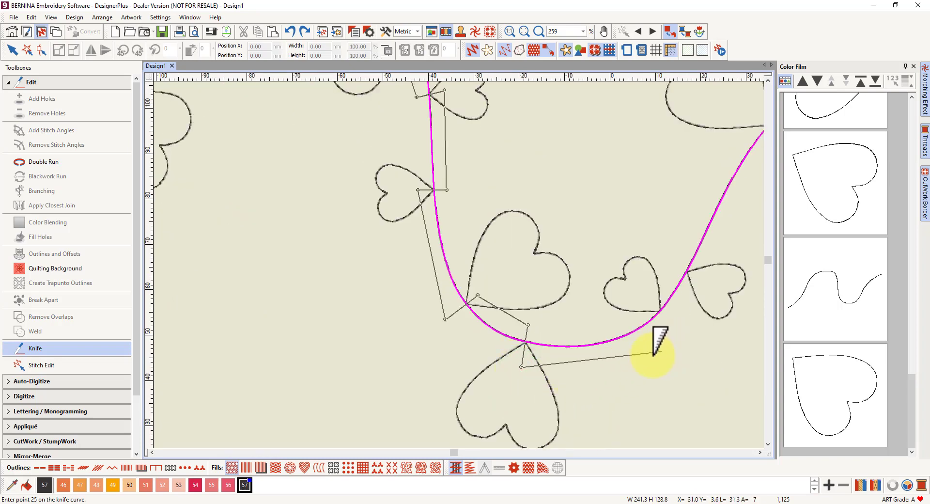
{"action": "left_click", "coordinate": [638, 361]}
{"action": "left_click", "coordinate": [669, 330]}
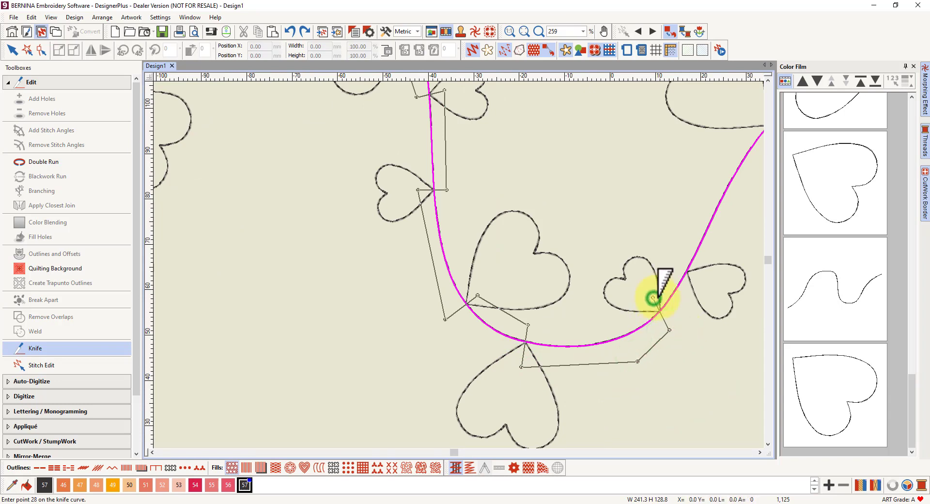
{"action": "left_click", "coordinate": [672, 259]}
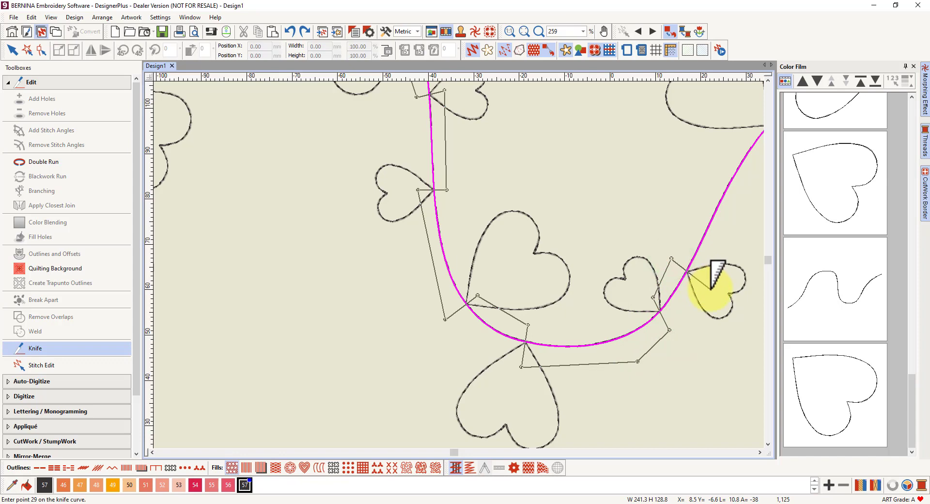
Step: Cross the curve at the last two large hearts with the Knife line and finish it to split the curve into segments
{"action": "scroll", "coordinate": [729, 226], "scroll_direction": "down", "scroll_amount": 2}
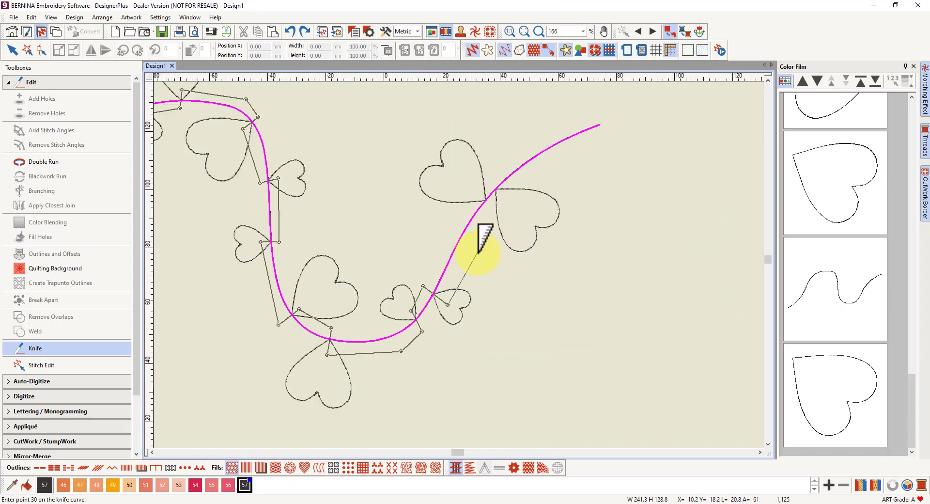
{"action": "left_click", "coordinate": [489, 212]}
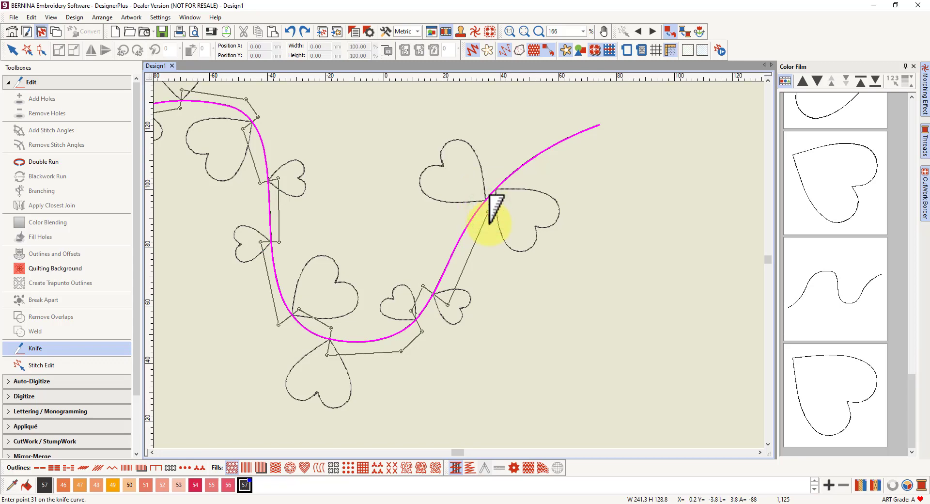
{"action": "scroll", "coordinate": [490, 225], "scroll_direction": "up", "scroll_amount": 5}
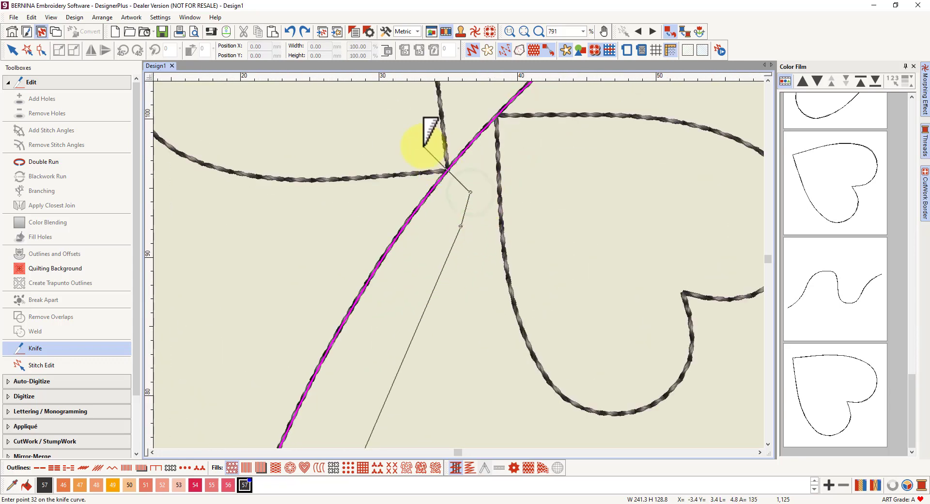
{"action": "left_click", "coordinate": [472, 100]}
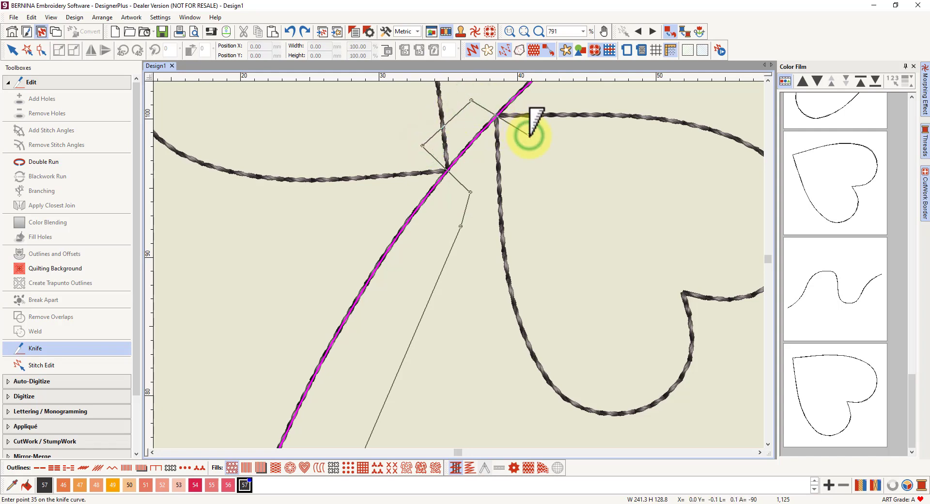
{"action": "scroll", "coordinate": [530, 135], "scroll_direction": "down", "scroll_amount": 3}
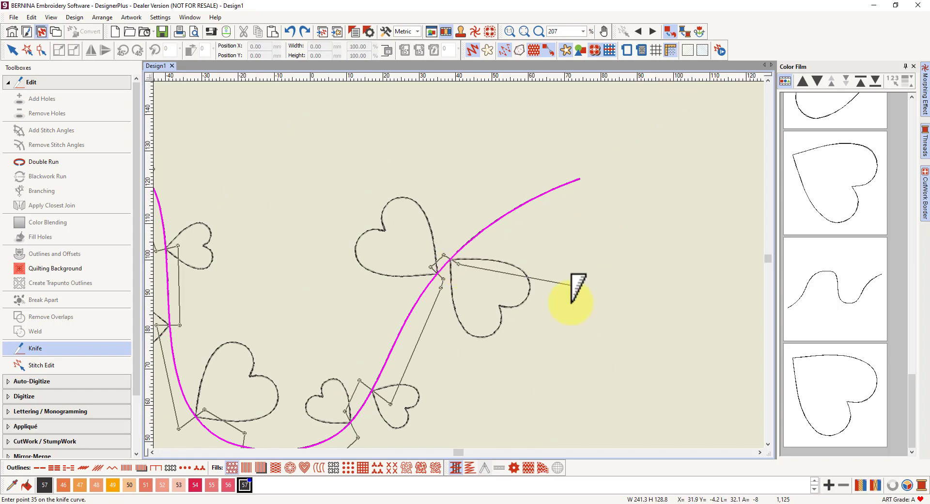
{"action": "double_click", "coordinate": [601, 261]}
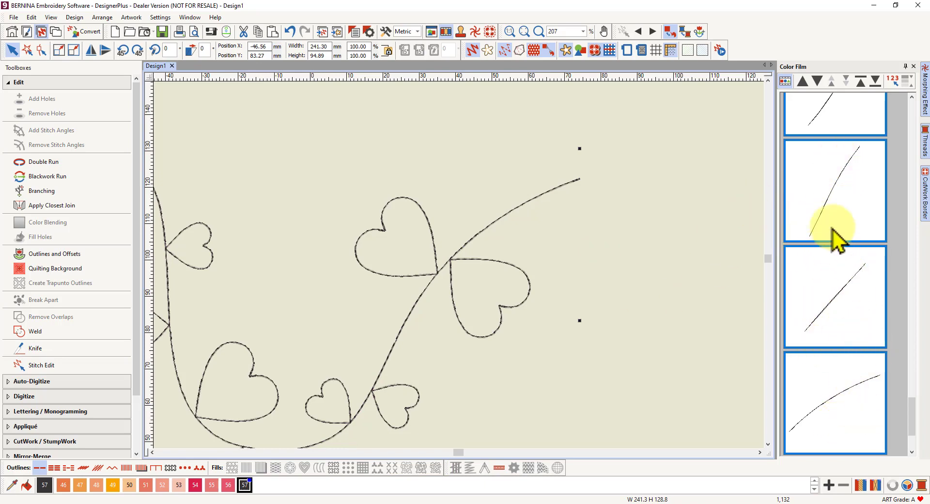
Step: Clear the selection of all cut segments and select only the first curve segment at the lower-left end
{"action": "scroll", "coordinate": [567, 247], "scroll_direction": "down", "scroll_amount": 5}
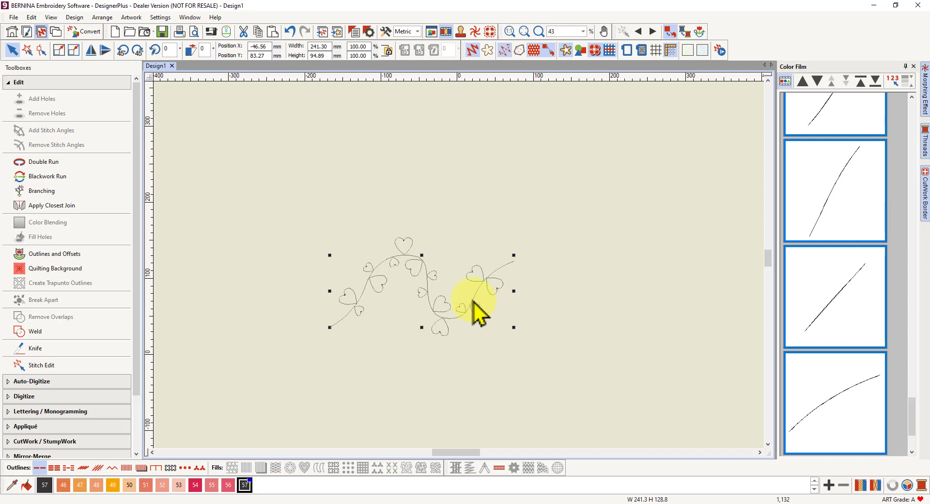
{"action": "scroll", "coordinate": [378, 327], "scroll_direction": "down", "scroll_amount": 1}
{"action": "scroll", "coordinate": [488, 256], "scroll_direction": "up", "scroll_amount": 4}
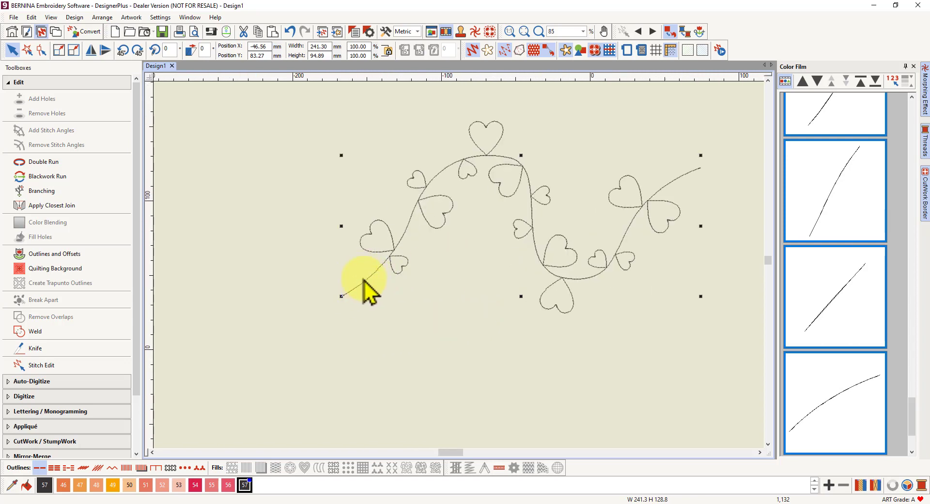
{"action": "left_click", "coordinate": [245, 253]}
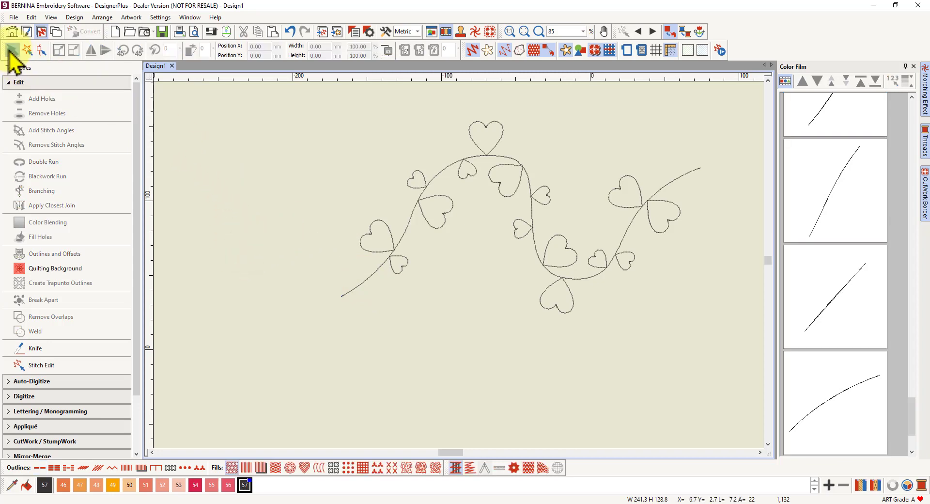
{"action": "left_click", "coordinate": [362, 286]}
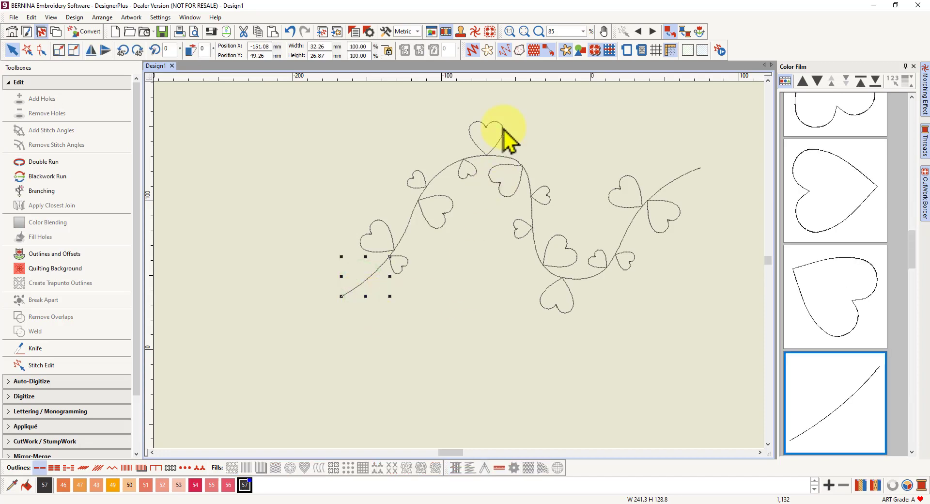
Step: Turn off the stitch display so the connectors between objects can be followed from the first curve segment
{"action": "left_click", "coordinate": [471, 53]}
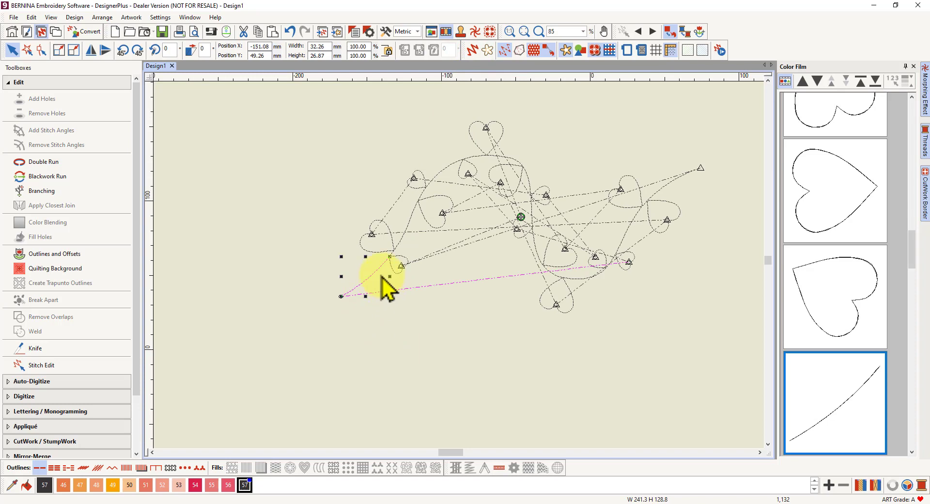
{"action": "scroll", "coordinate": [388, 286], "scroll_direction": "up", "scroll_amount": 6}
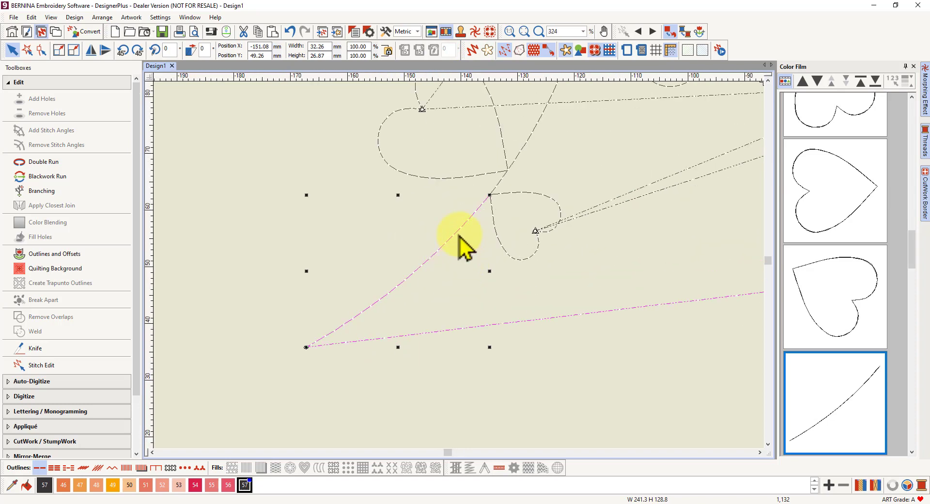
{"action": "scroll", "coordinate": [459, 236], "scroll_direction": "down", "scroll_amount": 5}
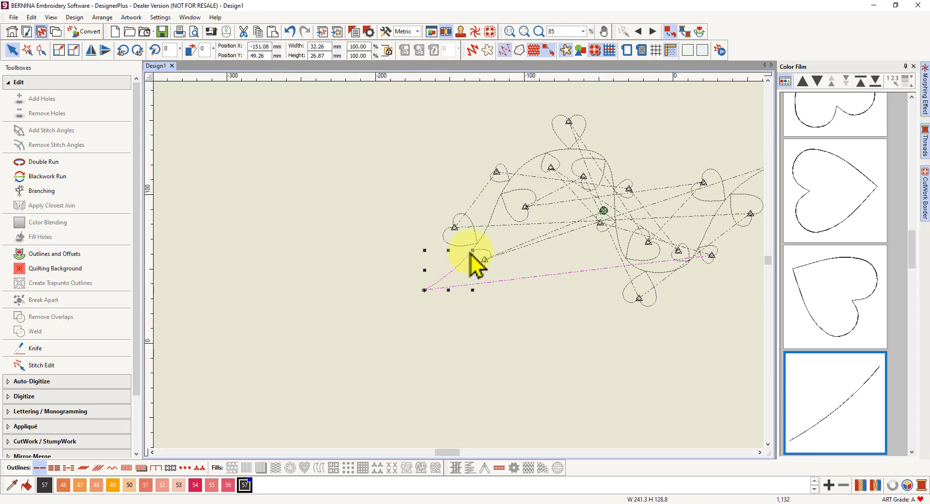
{"action": "scroll", "coordinate": [480, 258], "scroll_direction": "left", "scroll_amount": 6}
{"action": "scroll", "coordinate": [479, 258], "scroll_direction": "right", "scroll_amount": 5}
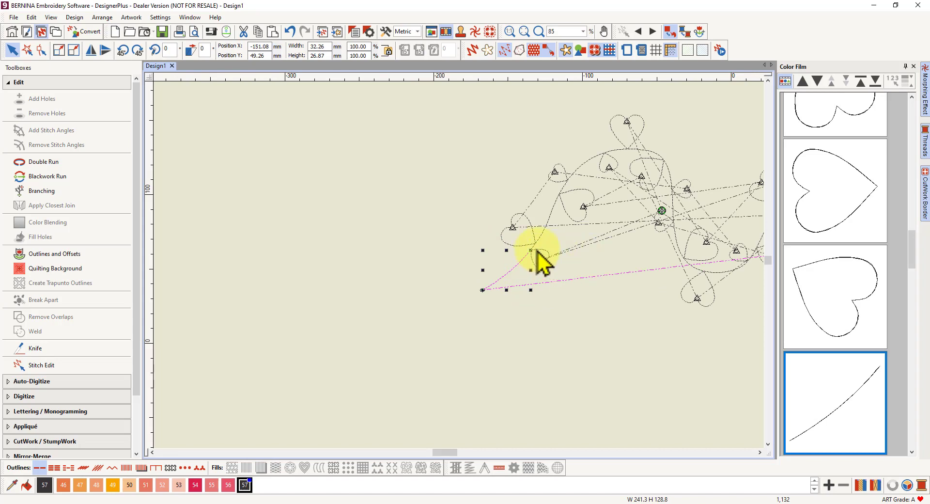
{"action": "scroll", "coordinate": [542, 264], "scroll_direction": "up", "scroll_amount": 5}
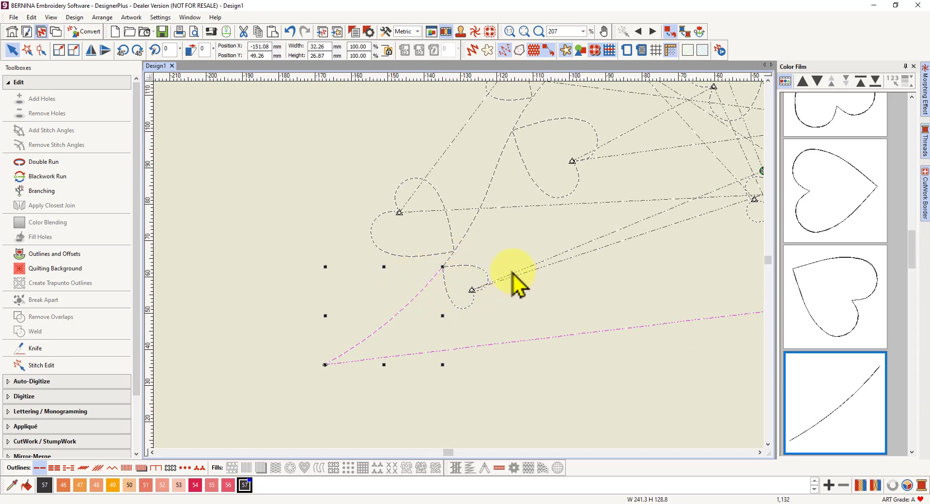
Step: Extend the selection in path order with the lowest small heart, the first two large hearts, and the curve segment following each heart
{"action": "left_click", "coordinate": [461, 266], "text": "ctrl"}
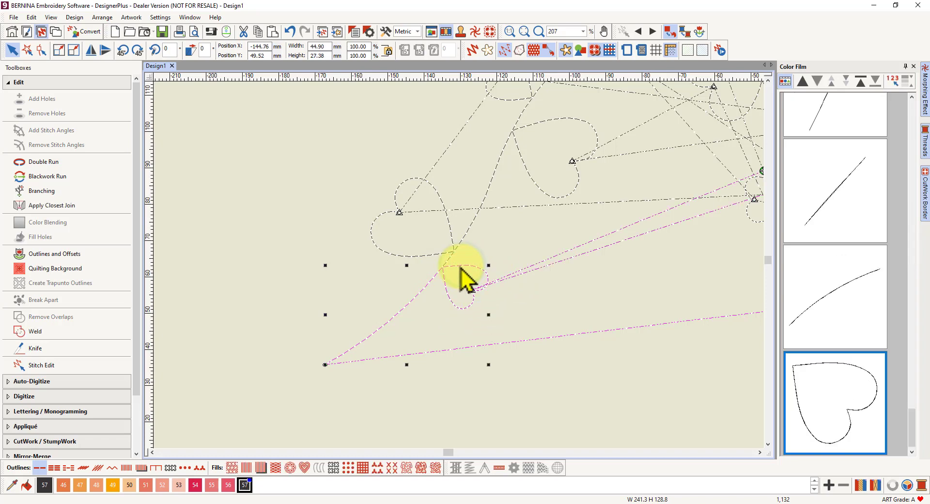
{"action": "left_click", "coordinate": [447, 260], "text": "ctrl"}
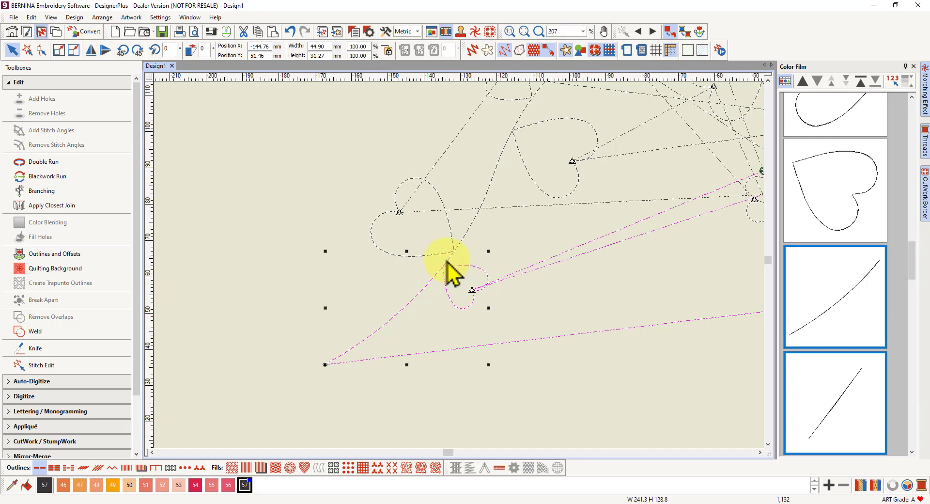
{"action": "left_click", "coordinate": [442, 204], "text": "ctrl"}
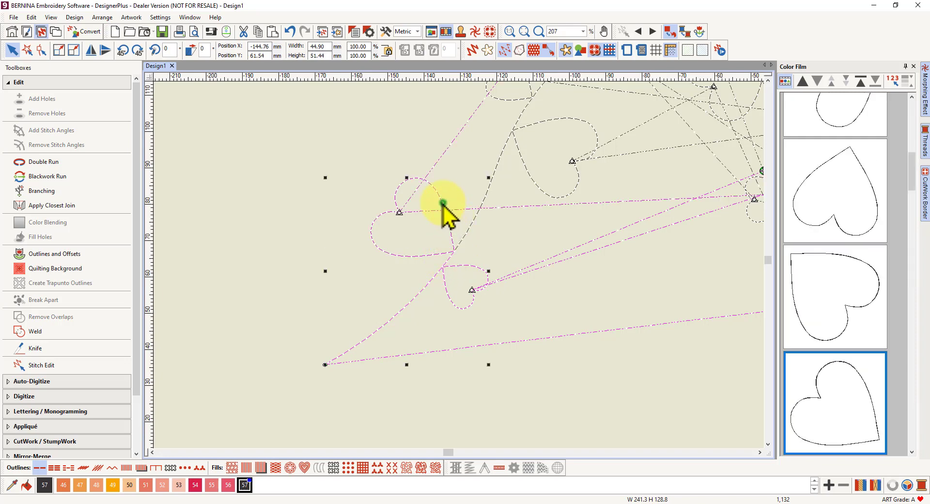
{"action": "left_click", "coordinate": [484, 195], "text": "ctrl"}
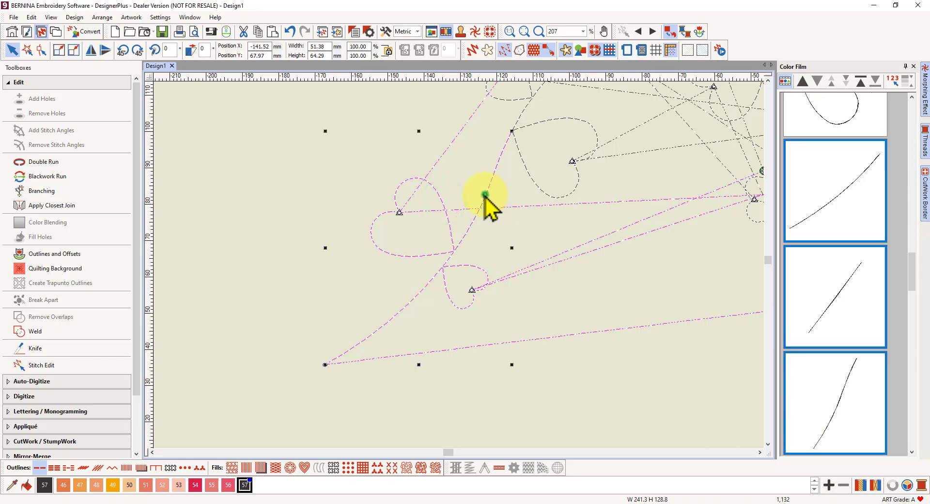
{"action": "left_click", "coordinate": [532, 178], "text": "ctrl"}
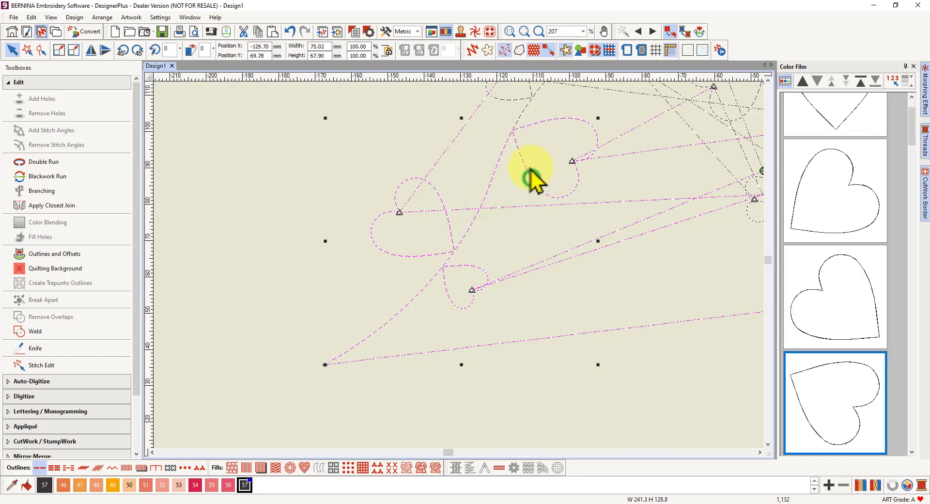
{"action": "left_click", "coordinate": [522, 113], "text": "ctrl"}
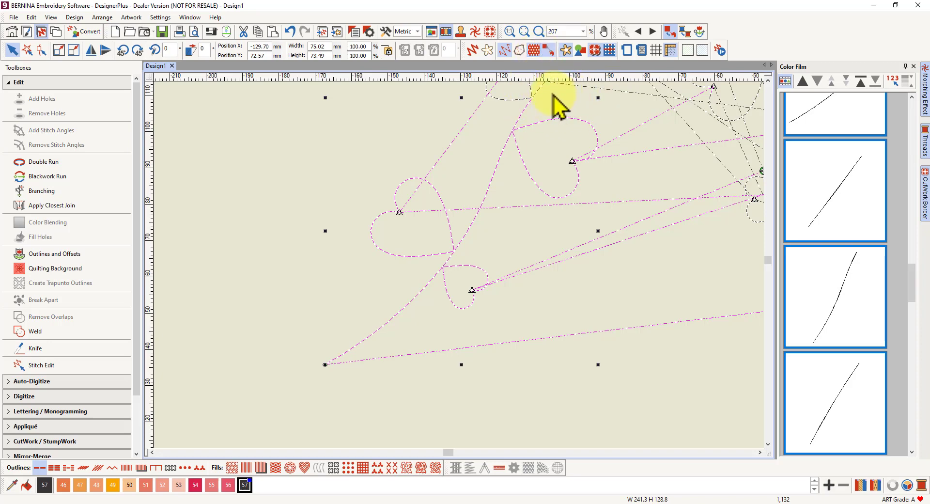
Step: Add the small heart outside the rising curve, the small heart under the crest, each following segment, and the large heart atop the crest
{"action": "scroll", "coordinate": [552, 102], "scroll_direction": "up", "scroll_amount": 1}
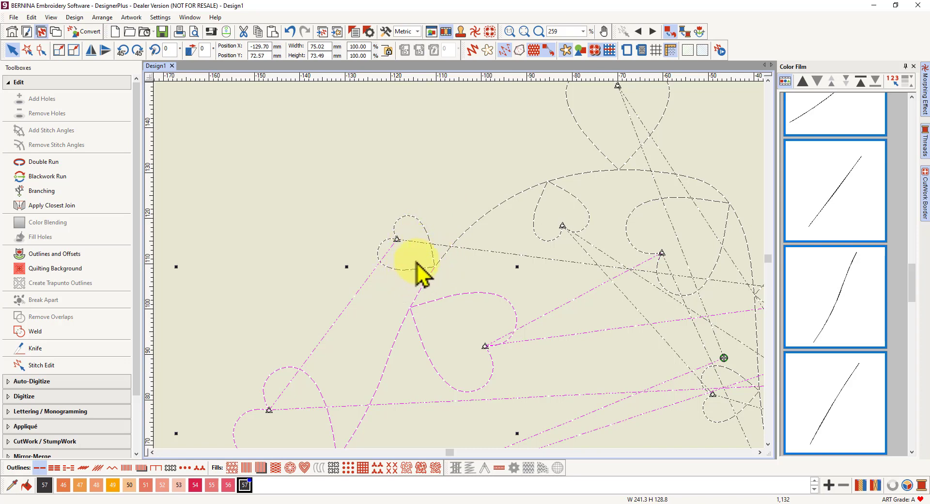
{"action": "left_click", "coordinate": [393, 267]}
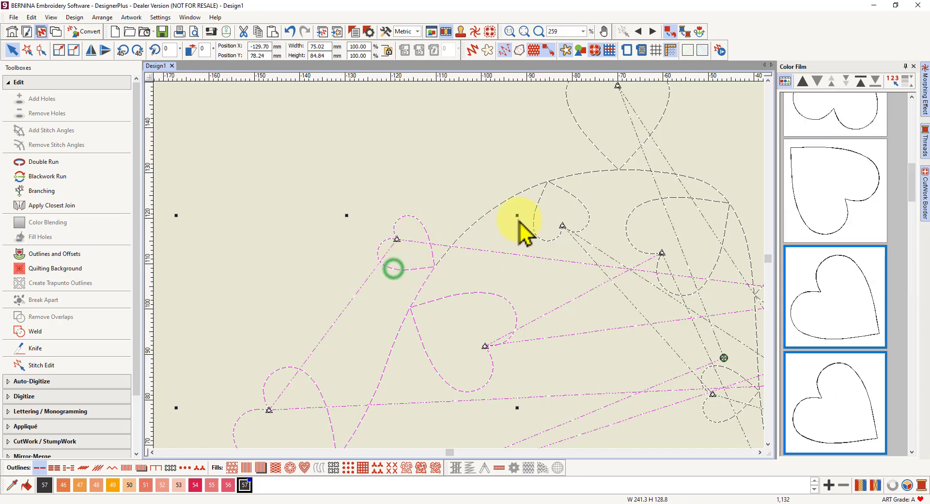
{"action": "left_click", "coordinate": [489, 214]}
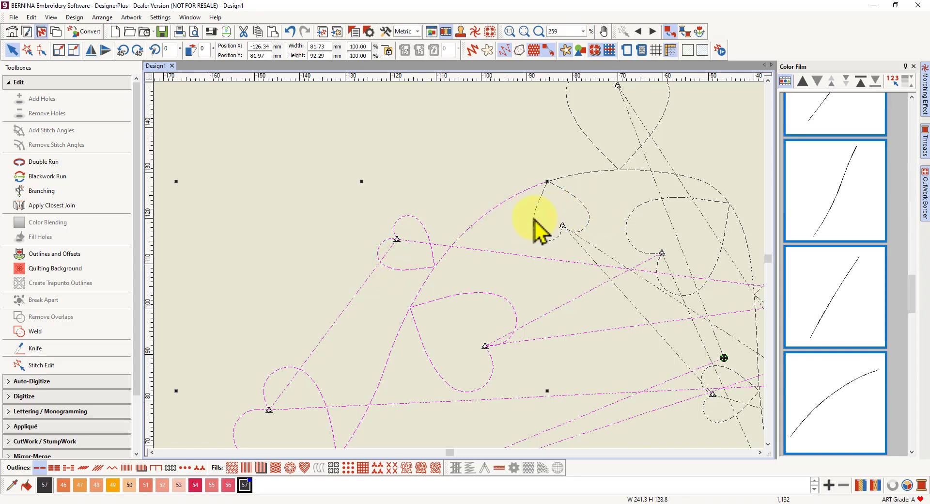
{"action": "left_click", "coordinate": [534, 227]}
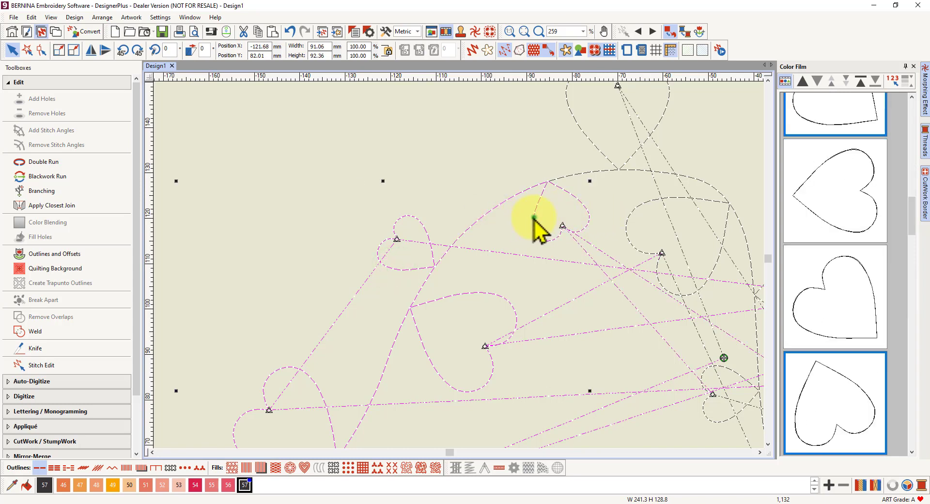
{"action": "left_click", "coordinate": [601, 173]}
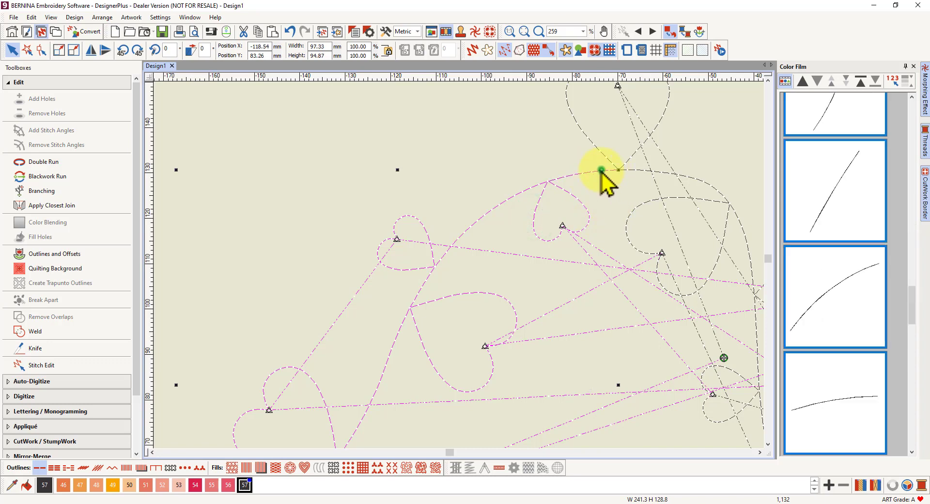
{"action": "left_click", "coordinate": [580, 129]}
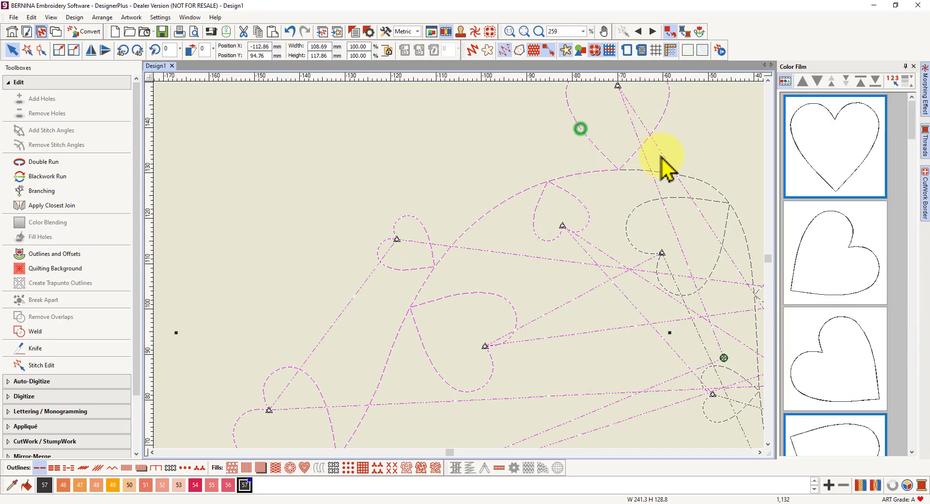
Step: Add the crest segment, the large heart inside the crest, the descending segment, the small outer heart and its following segment to the selection
{"action": "left_click", "coordinate": [683, 173]}
{"action": "left_click", "coordinate": [700, 202]}
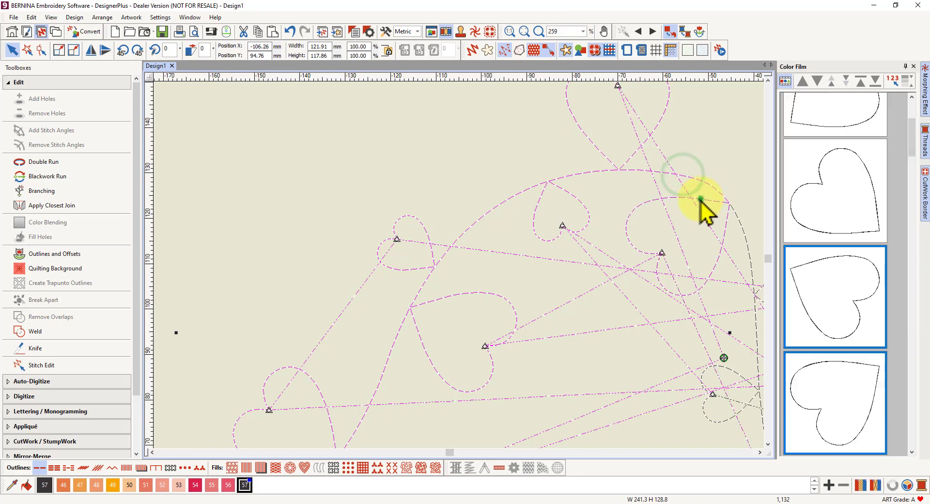
{"action": "left_click", "coordinate": [748, 251]}
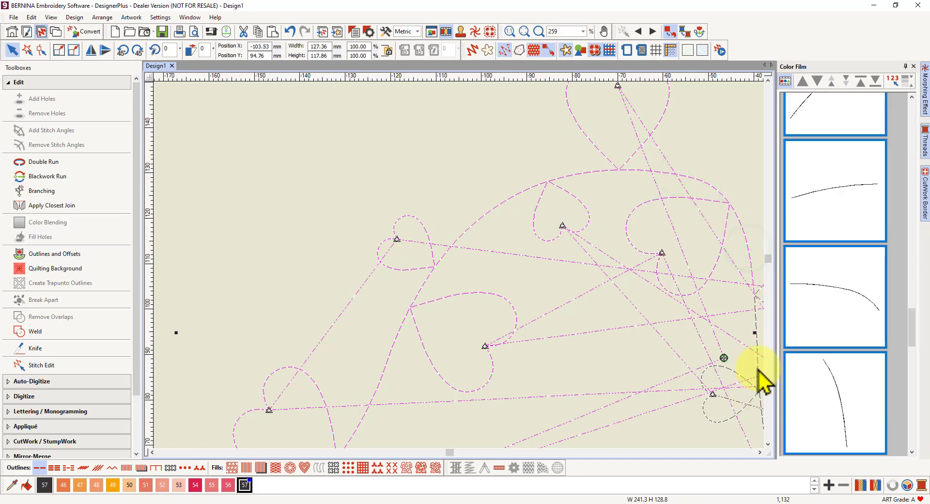
{"action": "scroll", "coordinate": [748, 305], "scroll_direction": "right", "scroll_amount": 2}
{"action": "scroll", "coordinate": [749, 304], "scroll_direction": "right", "scroll_amount": 1}
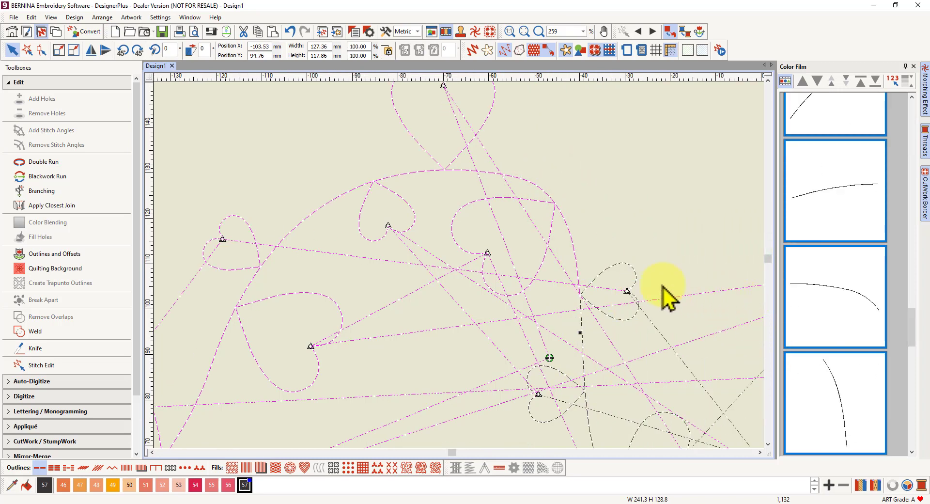
{"action": "left_click", "coordinate": [625, 264]}
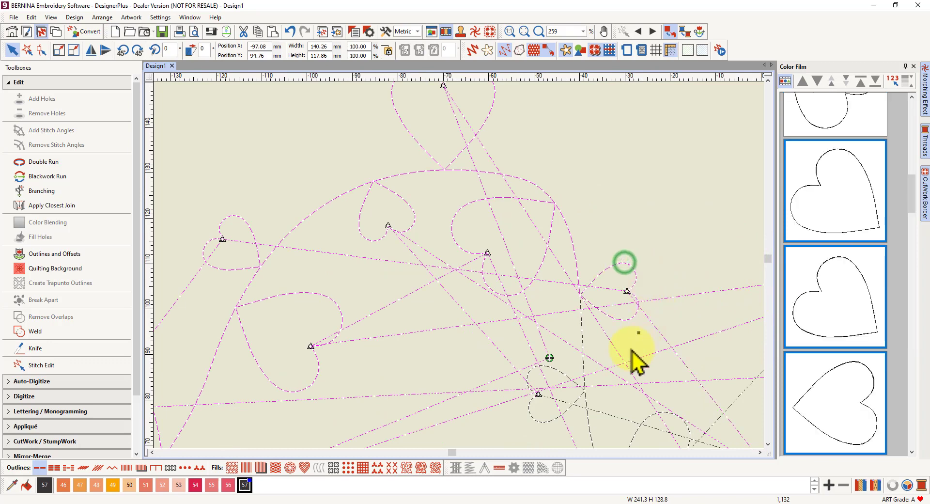
{"action": "left_click", "coordinate": [582, 337]}
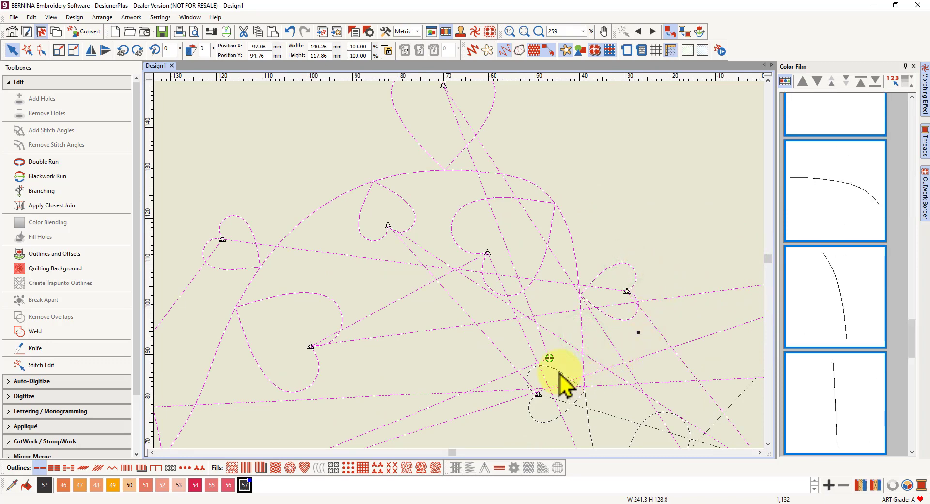
Step: Add the small heart inside the descent, the large heart inside the trough, each following segment, and the large heart below the trough
{"action": "left_click", "coordinate": [559, 371]}
{"action": "left_click", "coordinate": [590, 432]}
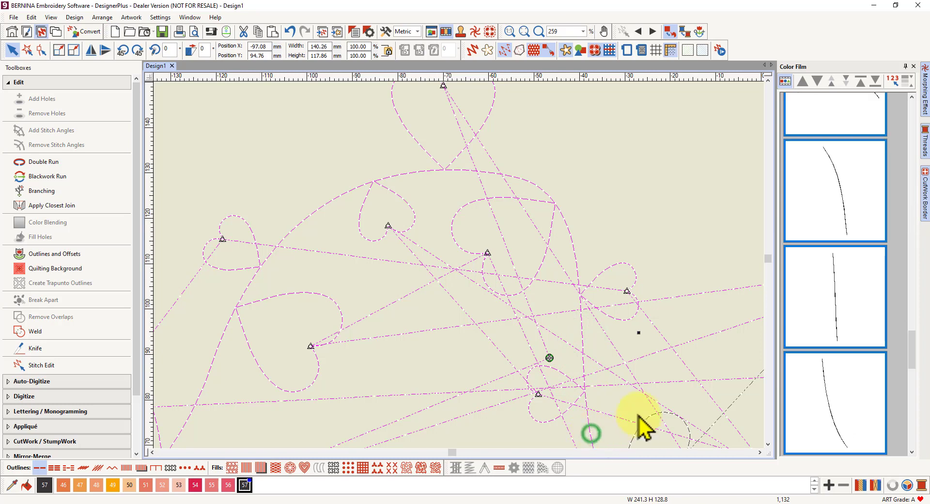
{"action": "left_click", "coordinate": [649, 416], "text": "ctrl"}
{"action": "scroll", "coordinate": [658, 379], "scroll_direction": "right", "scroll_amount": 2}
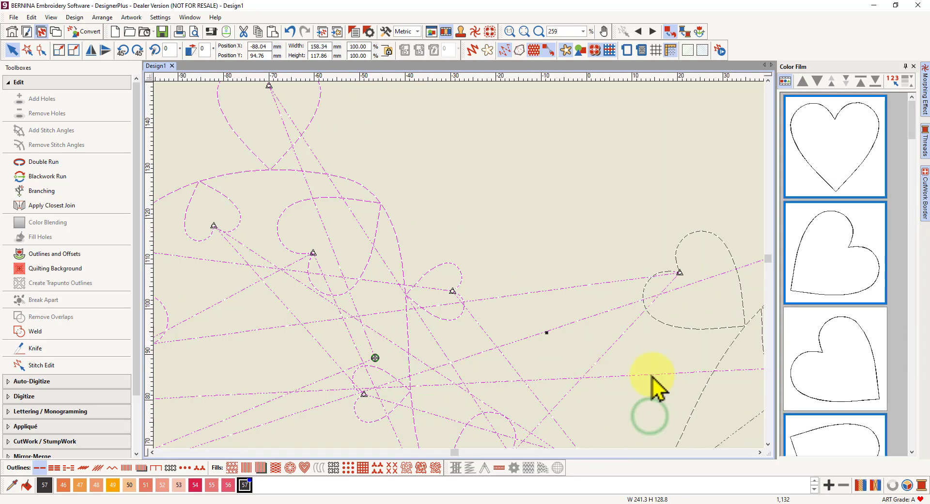
{"action": "scroll", "coordinate": [524, 350], "scroll_direction": "down", "scroll_amount": 4}
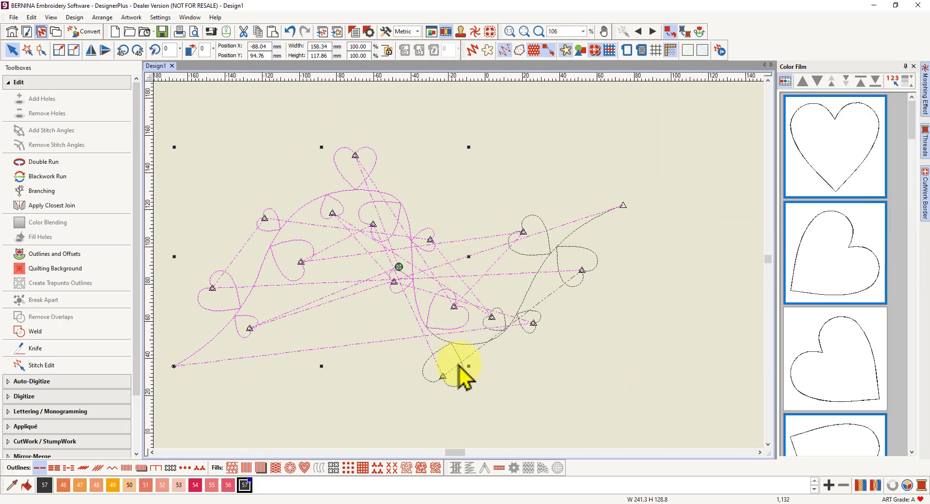
{"action": "scroll", "coordinate": [461, 274], "scroll_direction": "up", "scroll_amount": 4}
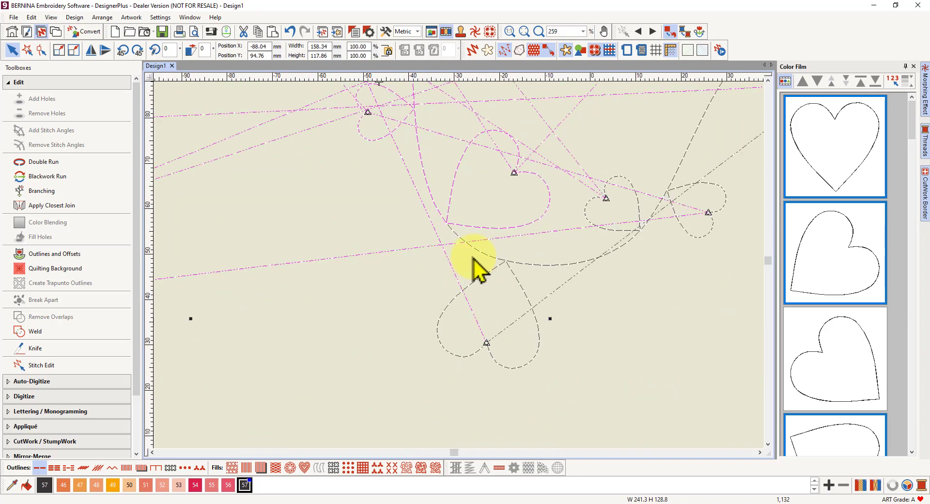
{"action": "left_click", "coordinate": [475, 250], "text": "ctrl"}
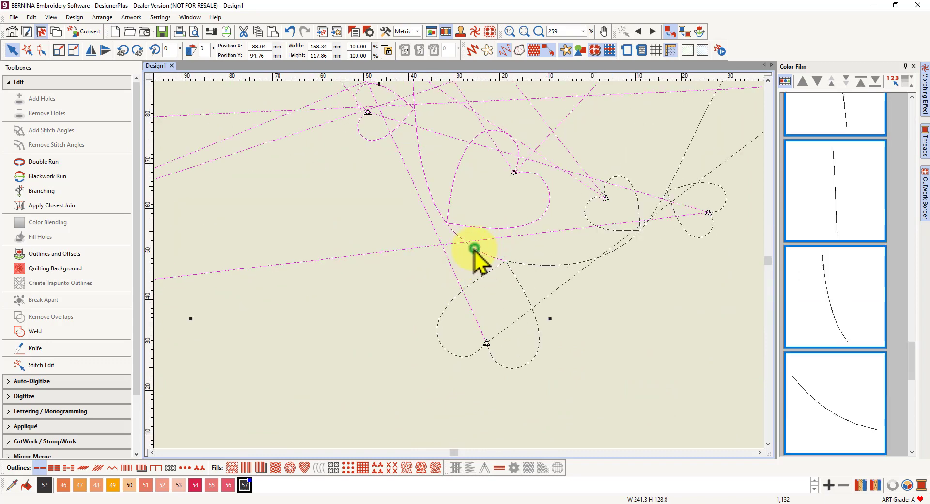
{"action": "left_click", "coordinate": [473, 282], "text": "ctrl"}
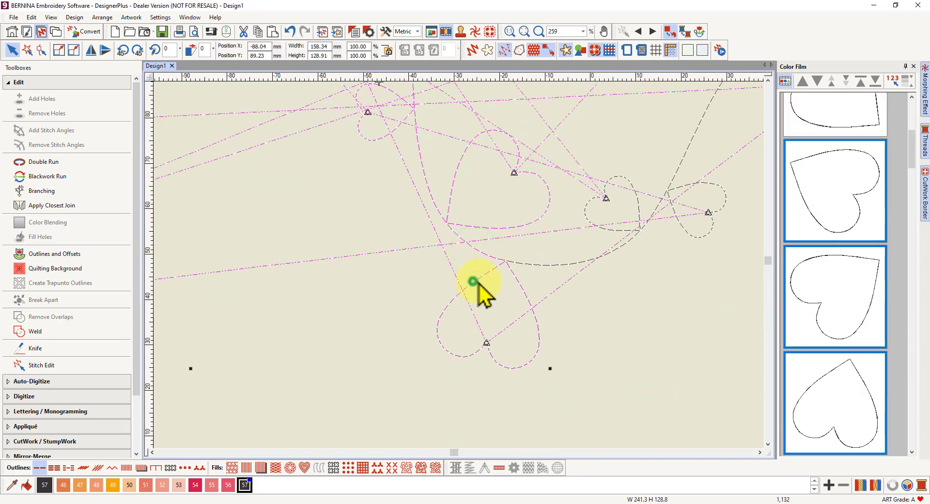
Step: Add the trough segment and the two small hearts beyond it to the selection, each heart followed by its curve segment
{"action": "left_click", "coordinate": [566, 263], "text": "ctrl"}
{"action": "left_click", "coordinate": [606, 228], "text": "ctrl"}
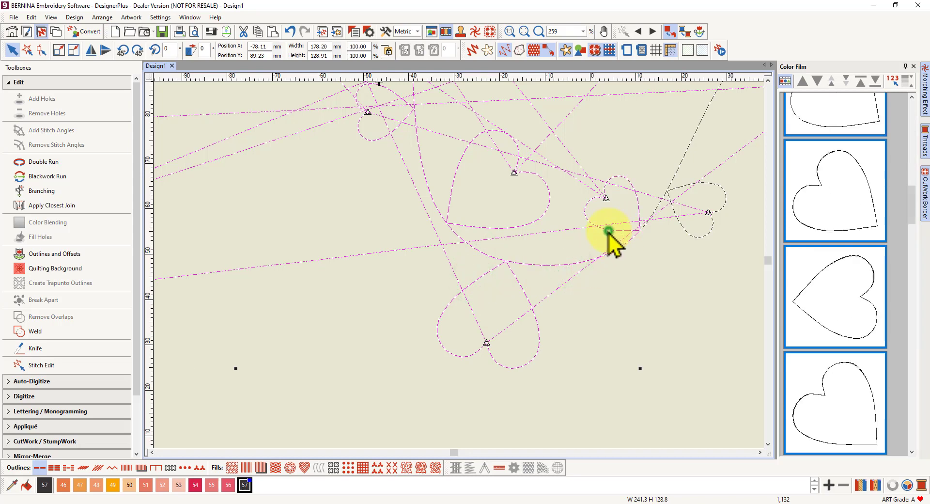
{"action": "left_click", "coordinate": [655, 210], "text": "ctrl"}
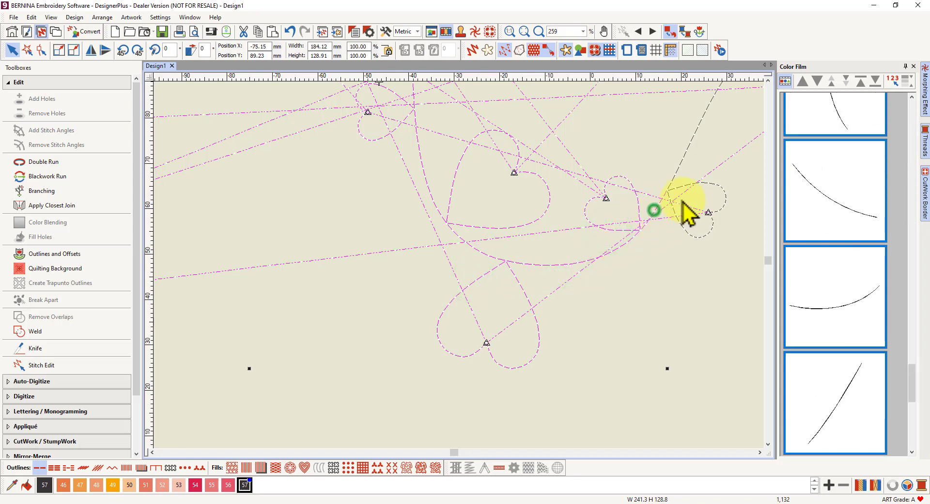
{"action": "left_click", "coordinate": [706, 183], "text": "ctrl"}
{"action": "left_click", "coordinate": [696, 134], "text": "ctrl"}
Step: Add the last two large hearts and their following segments in path order, and resequence all objects by order of selection
{"action": "scroll", "coordinate": [723, 131], "scroll_direction": "down", "scroll_amount": 4}
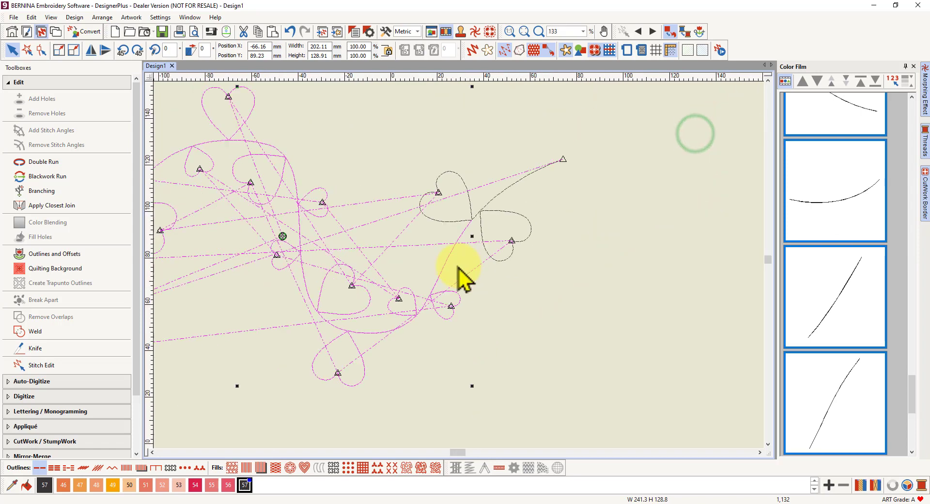
{"action": "left_click", "coordinate": [446, 231], "text": "ctrl"}
{"action": "left_click", "coordinate": [473, 226], "text": "ctrl"}
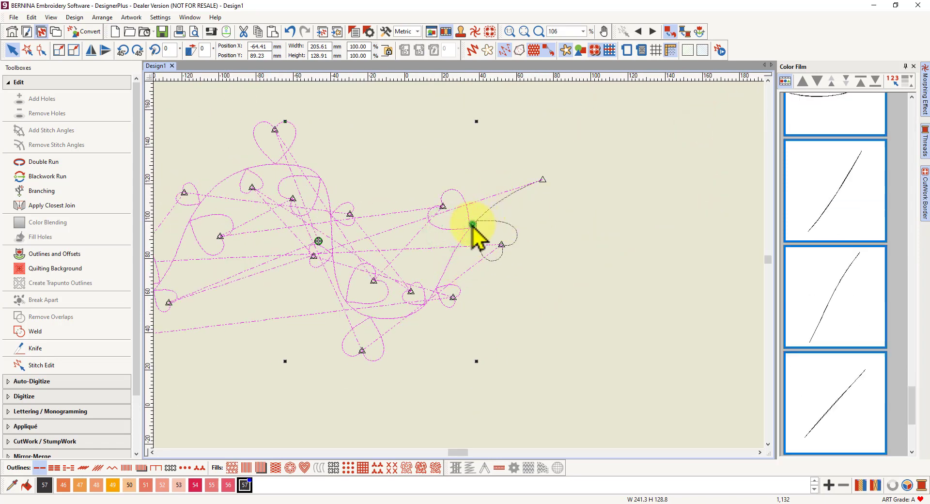
{"action": "left_click", "coordinate": [498, 222], "text": "ctrl"}
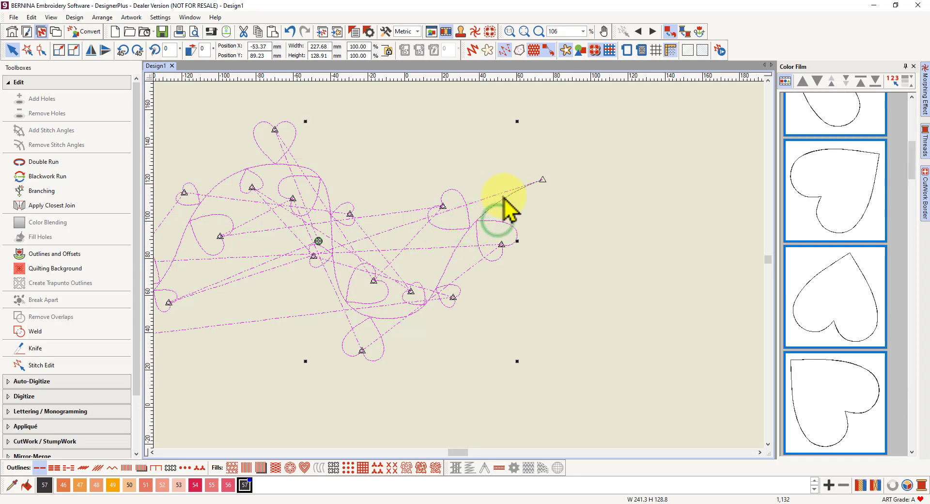
{"action": "left_click", "coordinate": [505, 199], "text": "ctrl"}
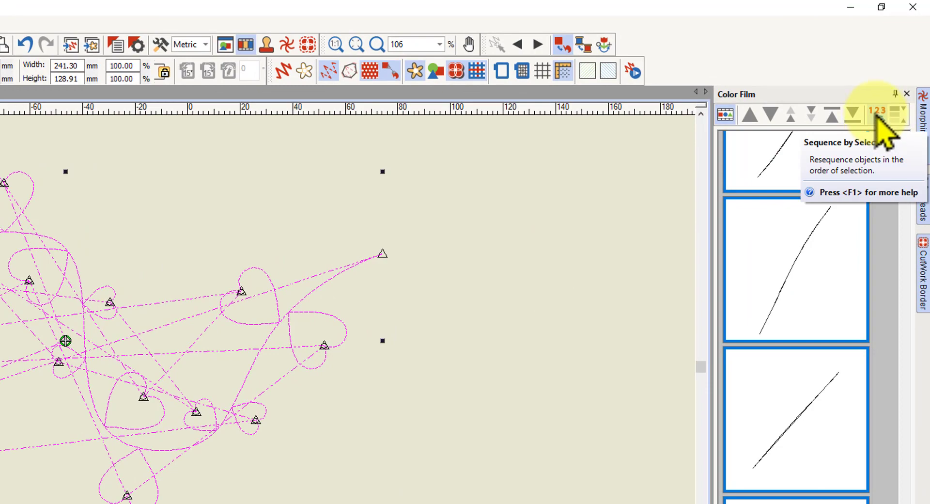
{"action": "left_click", "coordinate": [877, 113]}
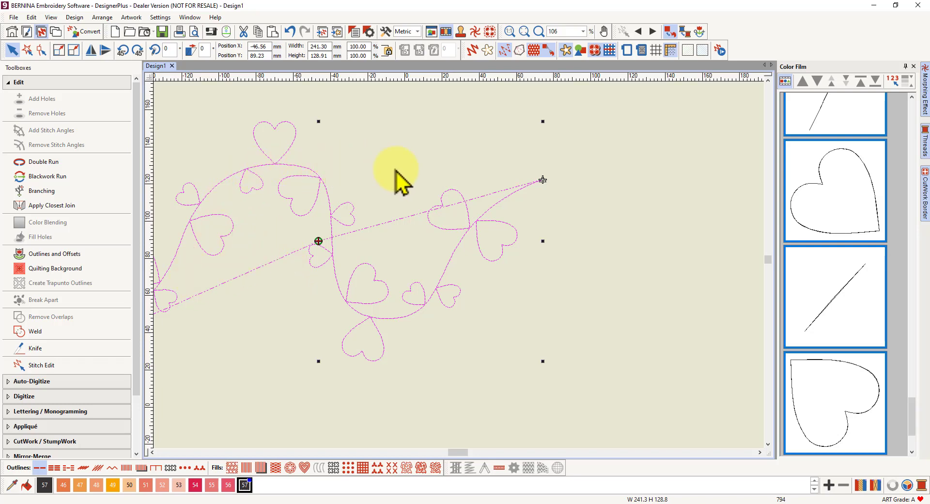
Step: Play the stitch simulation of the whole design to check that the curve and hearts sew in the intended order
{"action": "scroll", "coordinate": [465, 279], "scroll_direction": "down", "scroll_amount": 3}
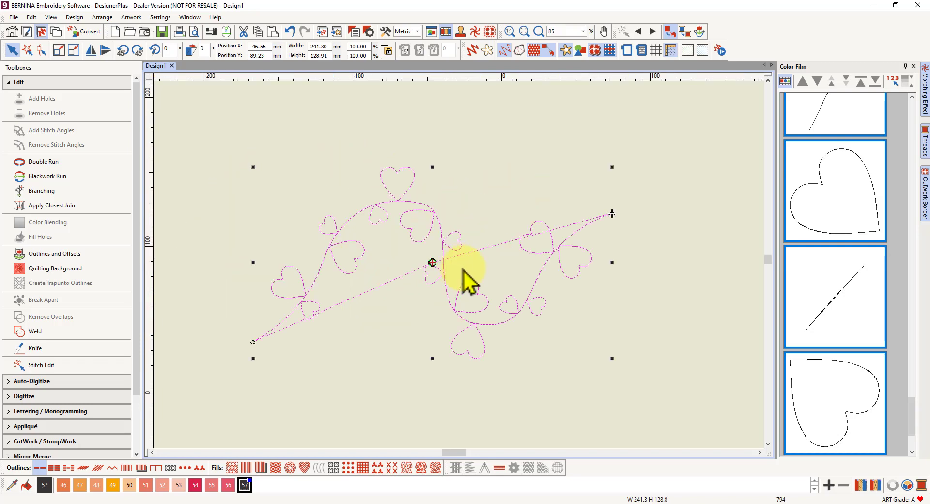
{"action": "scroll", "coordinate": [436, 260], "scroll_direction": "up", "scroll_amount": 2}
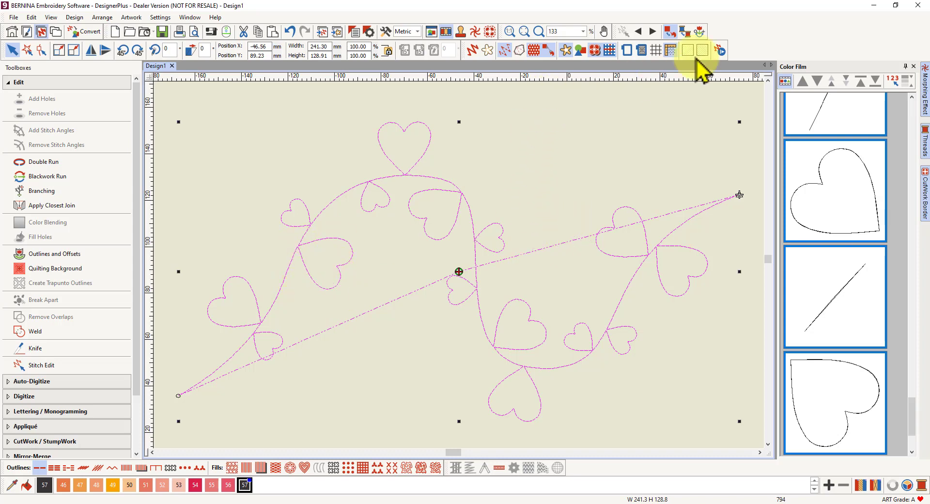
{"action": "left_click", "coordinate": [721, 50]}
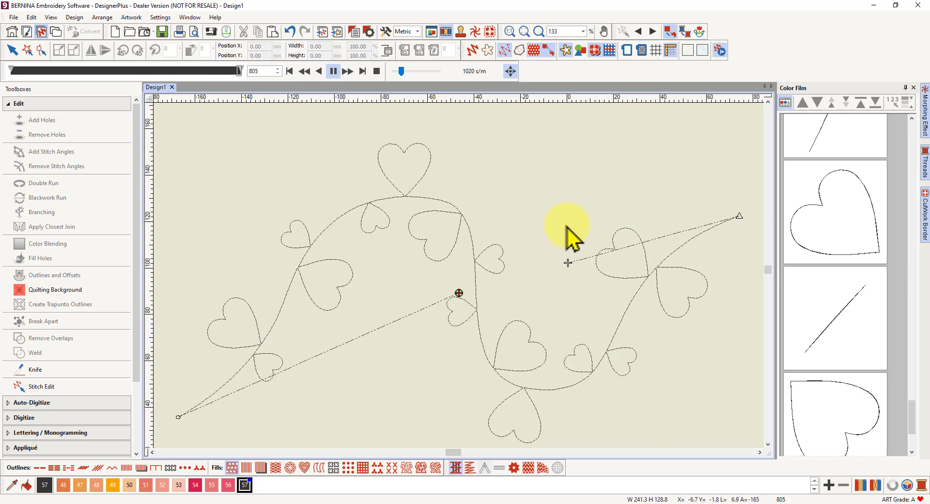
{"action": "scroll", "coordinate": [457, 281], "scroll_direction": "down", "scroll_amount": 4}
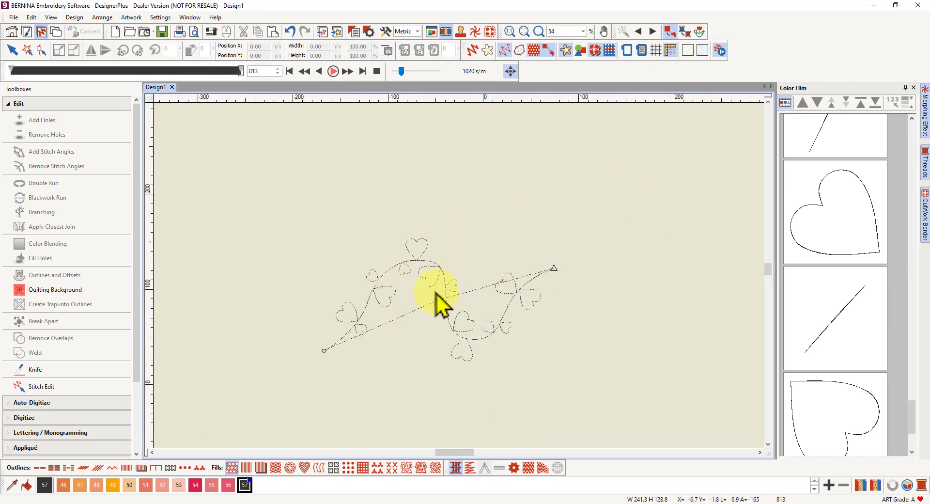
{"action": "scroll", "coordinate": [440, 303], "scroll_direction": "up", "scroll_amount": 2}
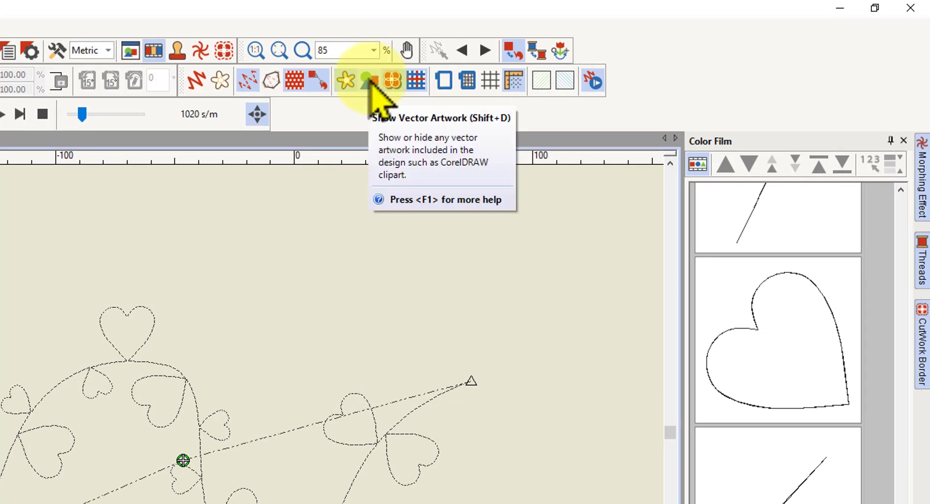
Step: Show the placemat's vector artwork and leave the stitch simulation for object selection
{"action": "left_click", "coordinate": [372, 82]}
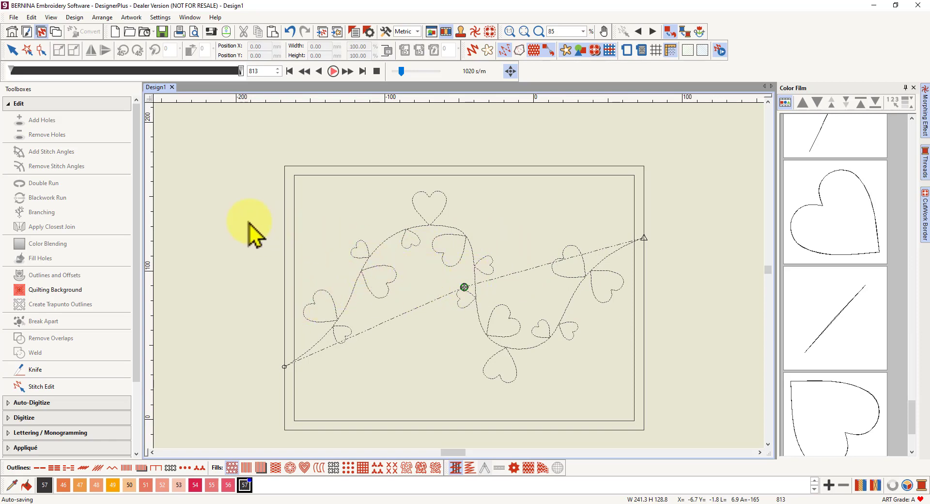
{"action": "left_click", "coordinate": [10, 51]}
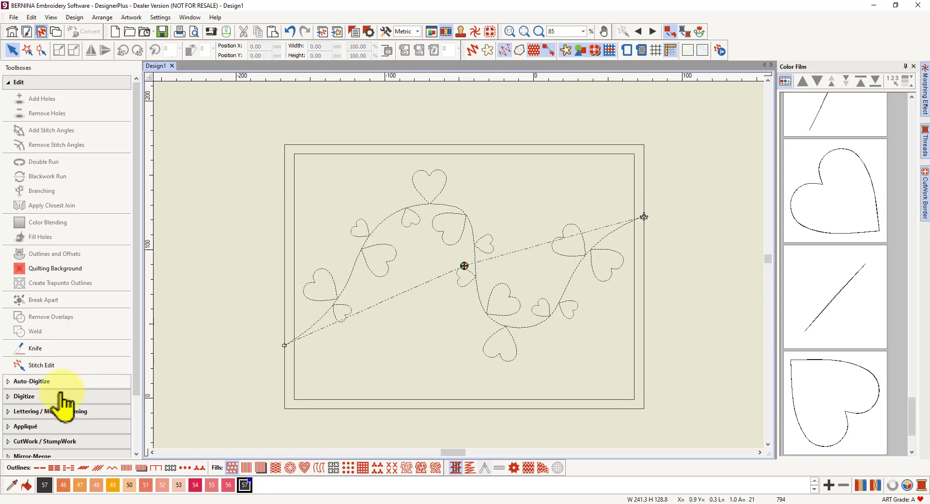
Step: Begin an open outline in color 54 on the inner rectangle's top edge, with a short backtrack, through its top-right and bottom-right corners
{"action": "left_click", "coordinate": [31, 396]}
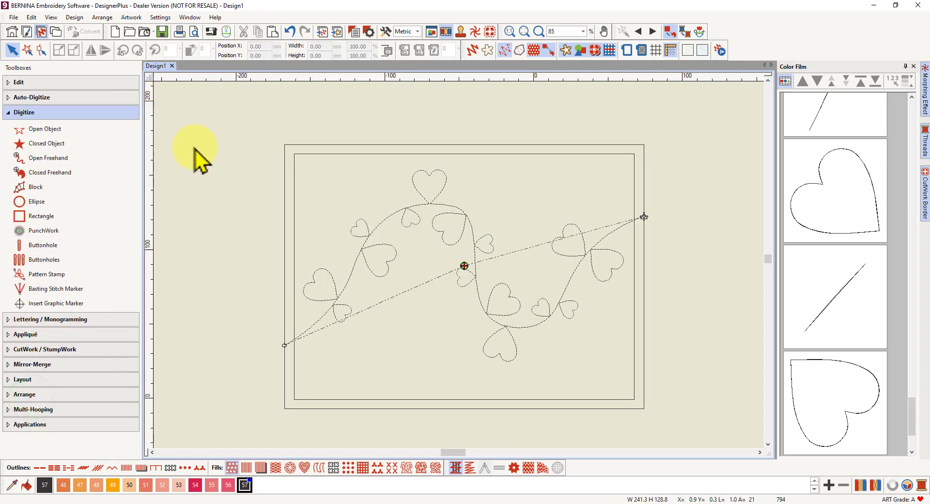
{"action": "left_click", "coordinate": [46, 129]}
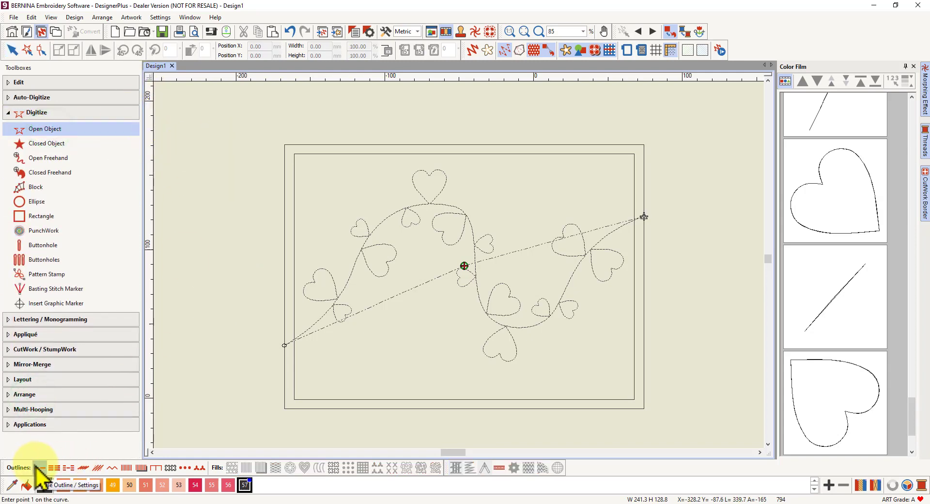
{"action": "left_click", "coordinate": [195, 484]}
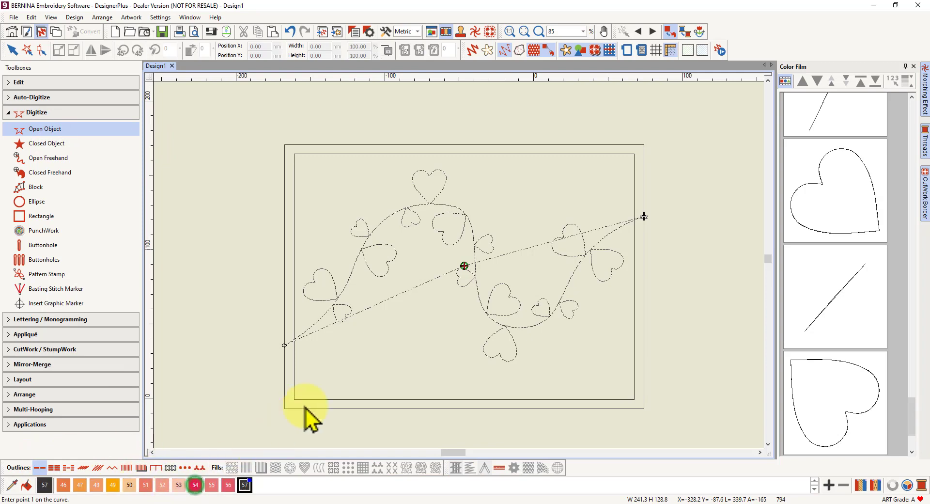
{"action": "scroll", "coordinate": [483, 160], "scroll_direction": "up", "scroll_amount": 2}
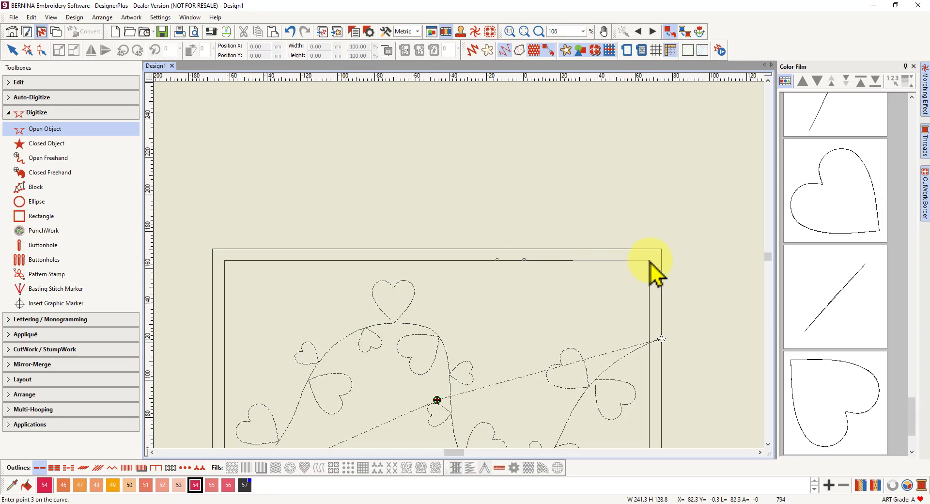
{"action": "scroll", "coordinate": [460, 274], "scroll_direction": "down", "scroll_amount": 4}
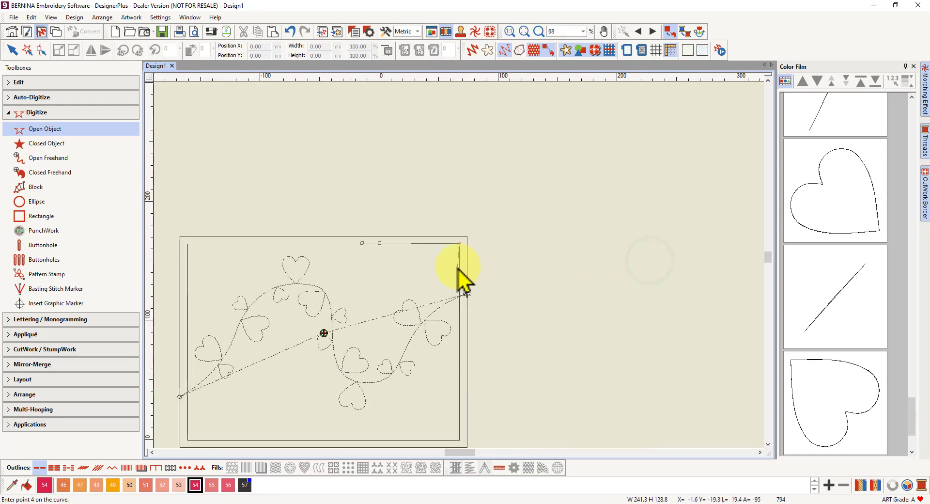
{"action": "scroll", "coordinate": [460, 269], "scroll_direction": "up", "scroll_amount": 4}
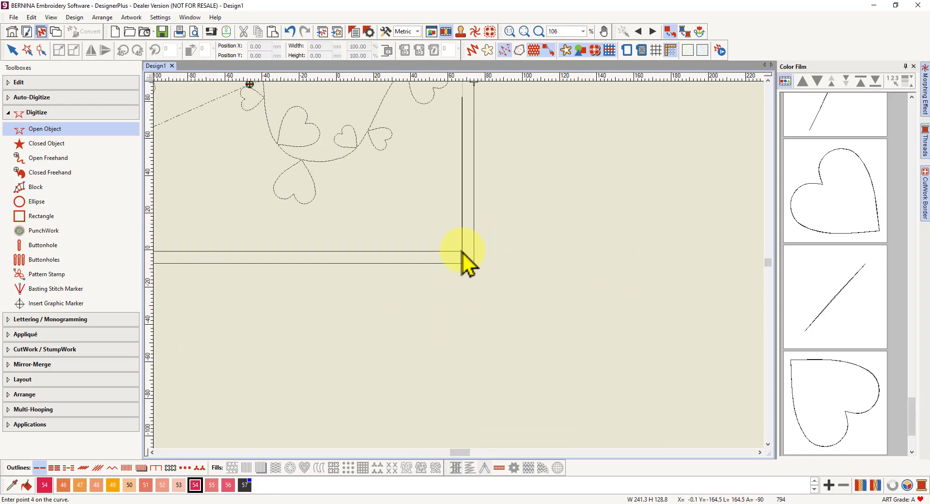
{"action": "left_click", "coordinate": [462, 252]}
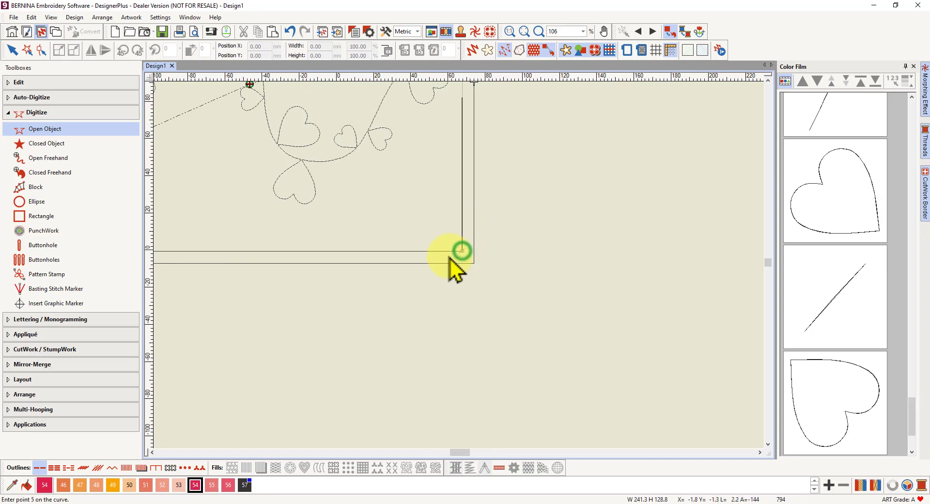
Step: Complete the outline through the inner rectangle's bottom-left and top-left corners, ending with a short backtrack on the top edge and leaving an opening
{"action": "scroll", "coordinate": [460, 269], "scroll_direction": "down", "scroll_amount": 3}
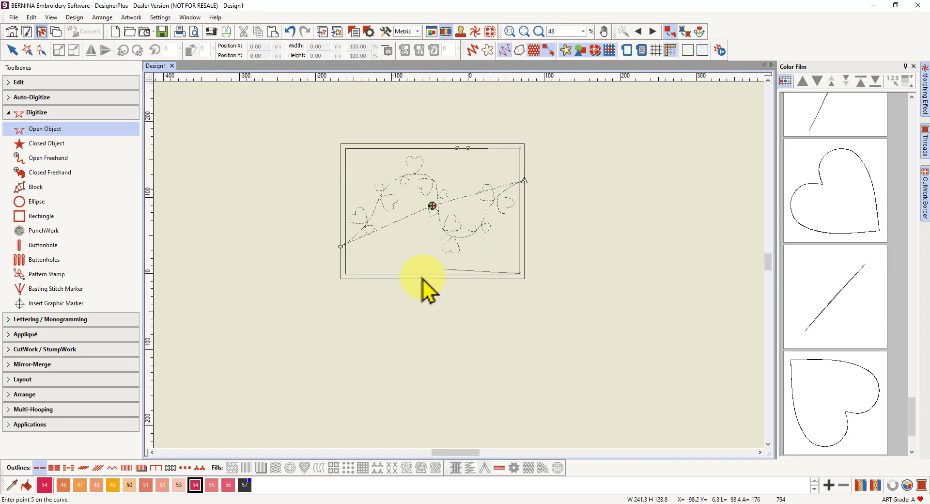
{"action": "left_click", "coordinate": [345, 274]}
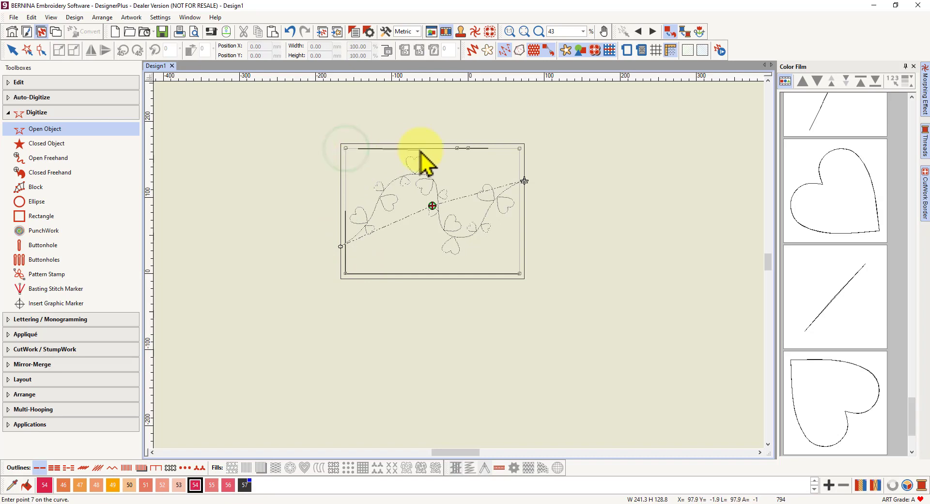
{"action": "scroll", "coordinate": [422, 160], "scroll_direction": "up", "scroll_amount": 3}
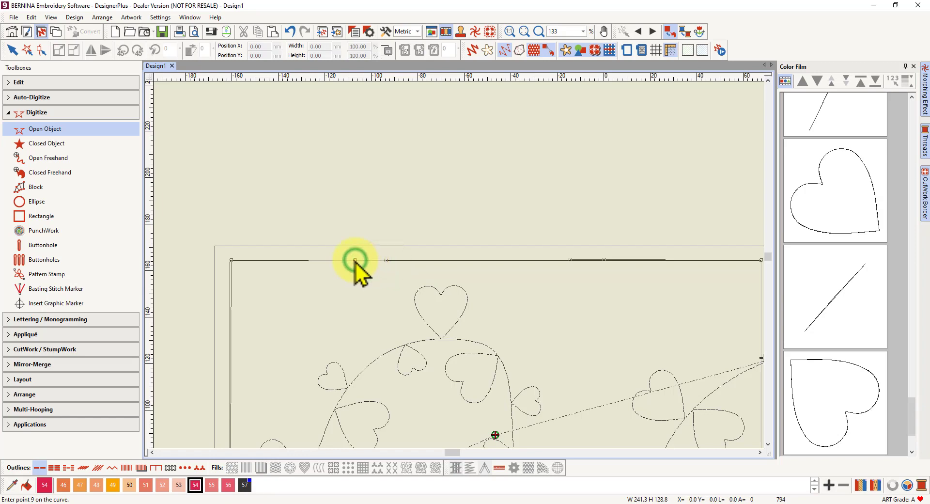
{"action": "key", "text": "Return"}
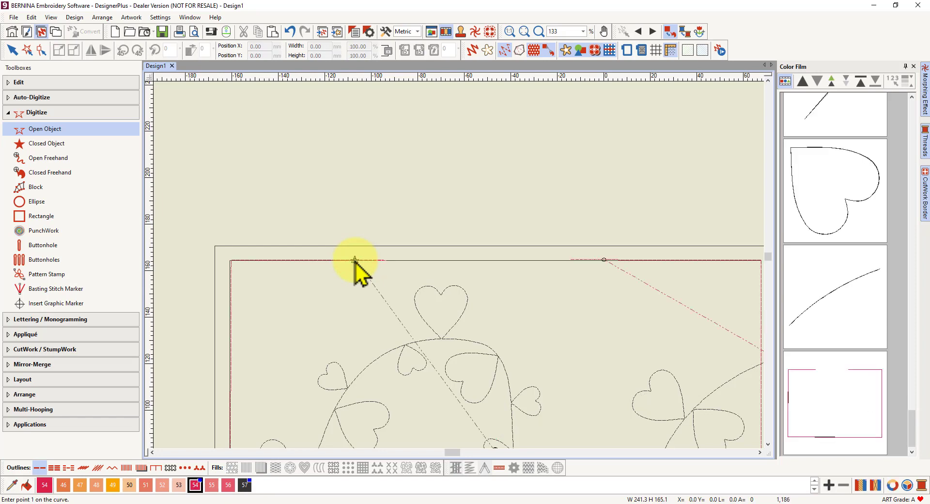
{"action": "scroll", "coordinate": [458, 271], "scroll_direction": "down", "scroll_amount": 3}
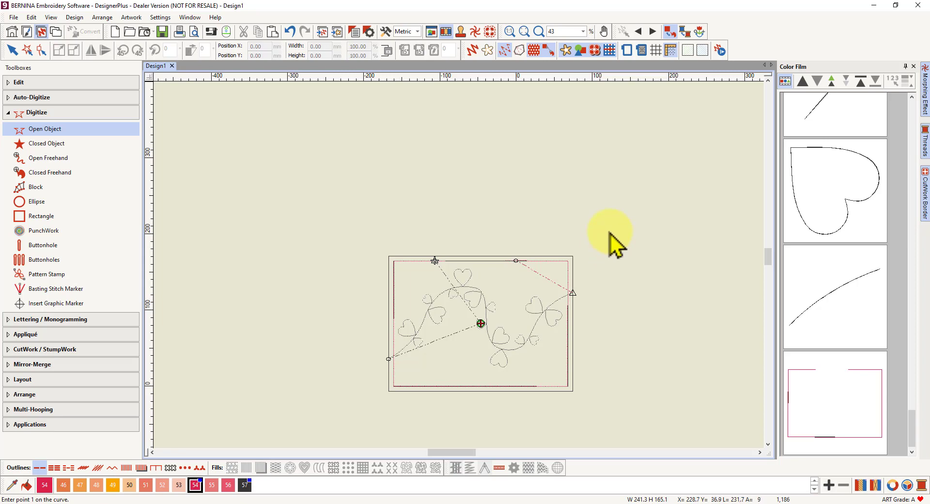
{"action": "scroll", "coordinate": [610, 234], "scroll_direction": "down", "scroll_amount": 1}
{"action": "scroll", "coordinate": [342, 344], "scroll_direction": "up", "scroll_amount": 1}
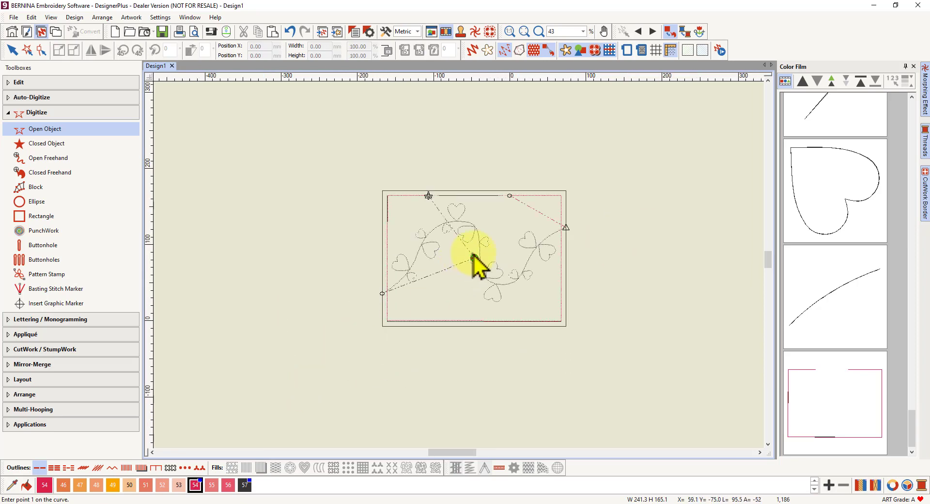
{"action": "scroll", "coordinate": [474, 259], "scroll_direction": "up", "scroll_amount": 1}
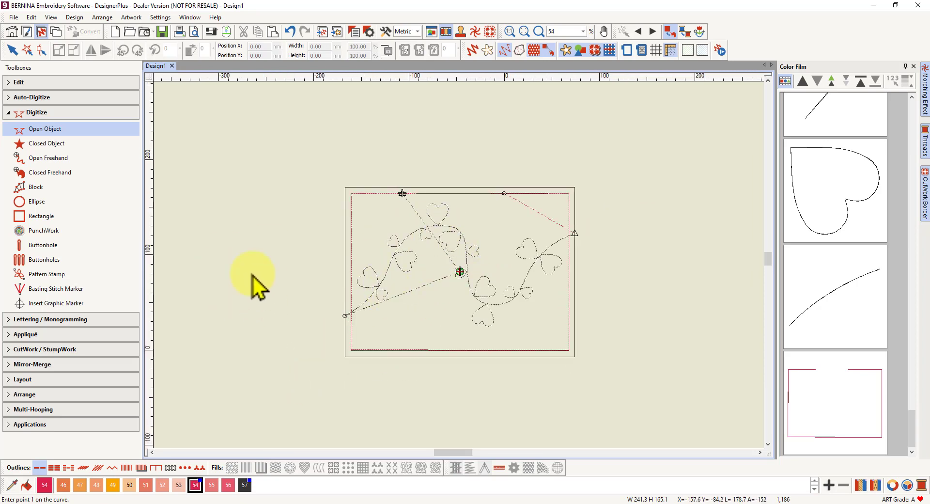